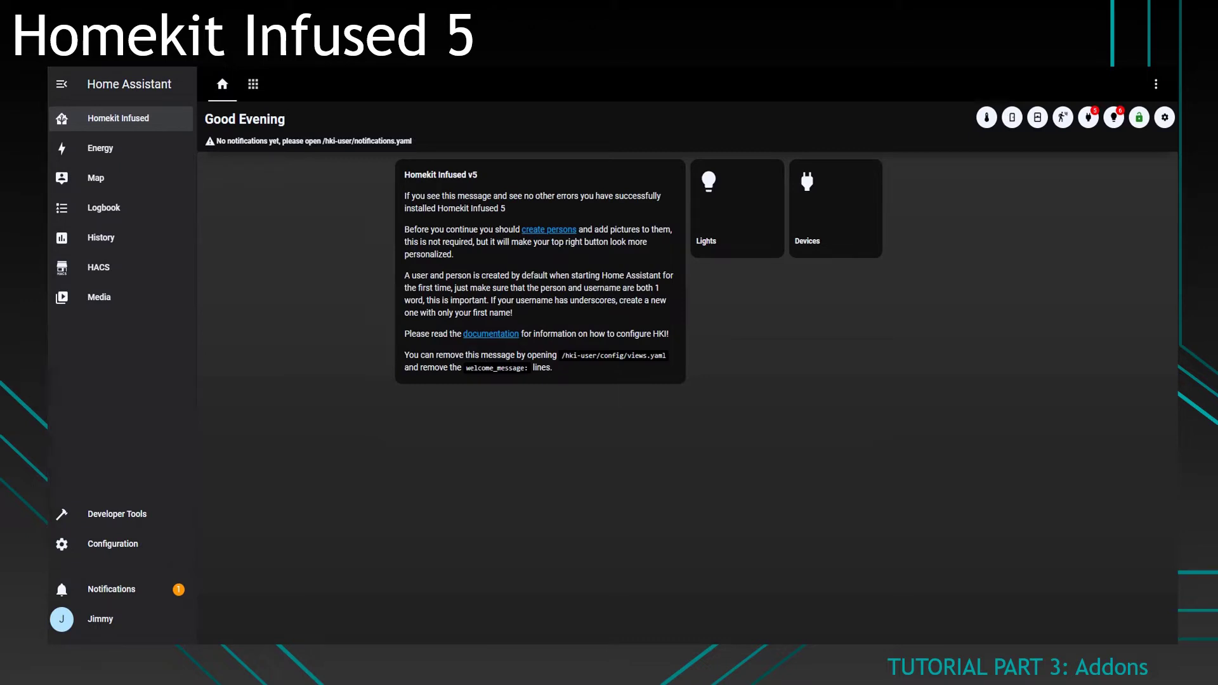
- Bring up views.yaml and review the home and menu views' addons blocks as examples
key(alt+Tab)
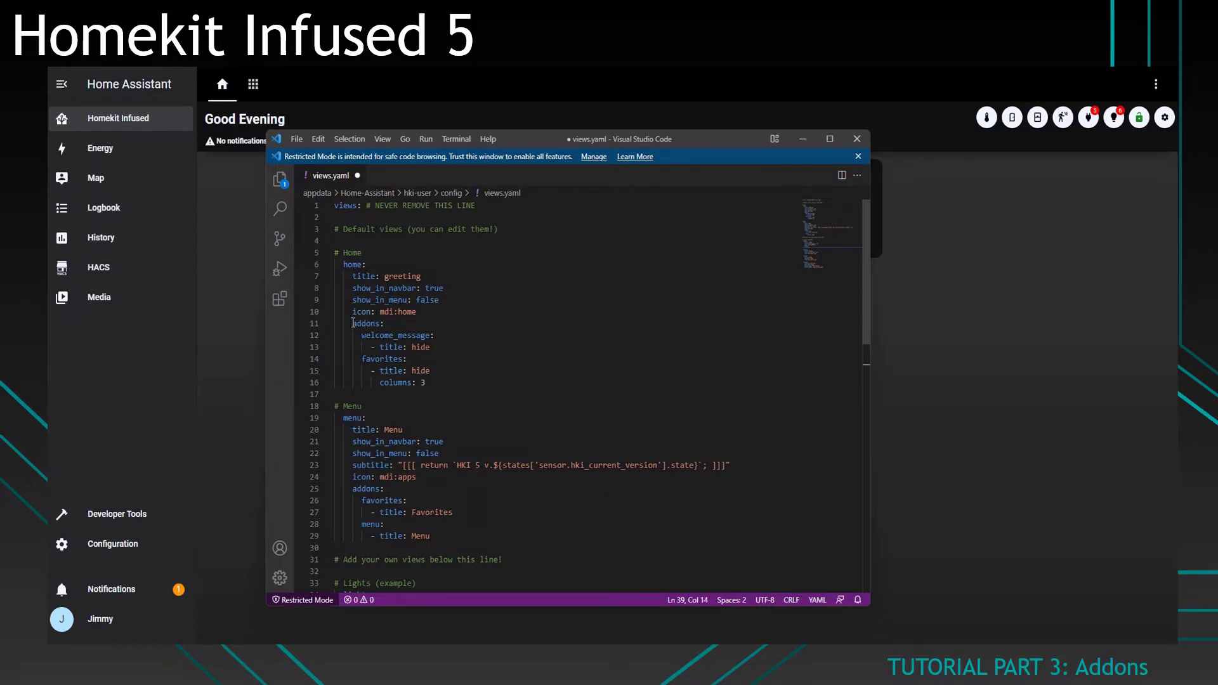
drag(354, 324, 461, 377)
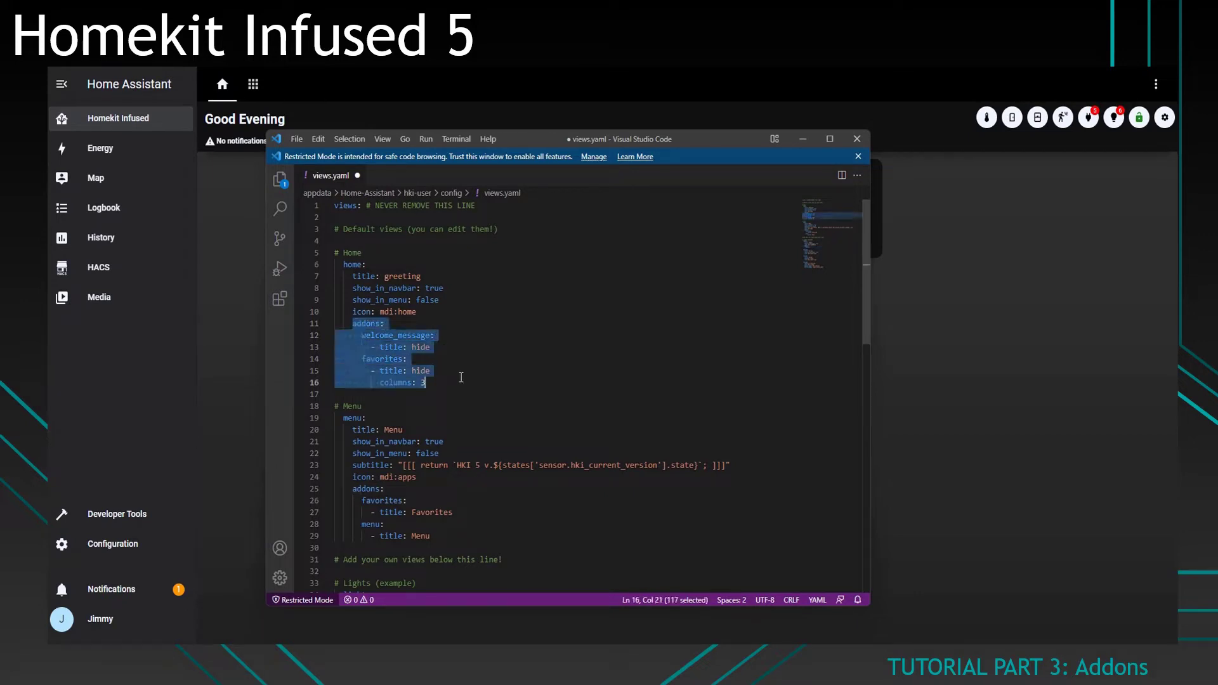
drag(349, 488, 434, 536)
click(434, 536)
scroll(437, 469, down, 5)
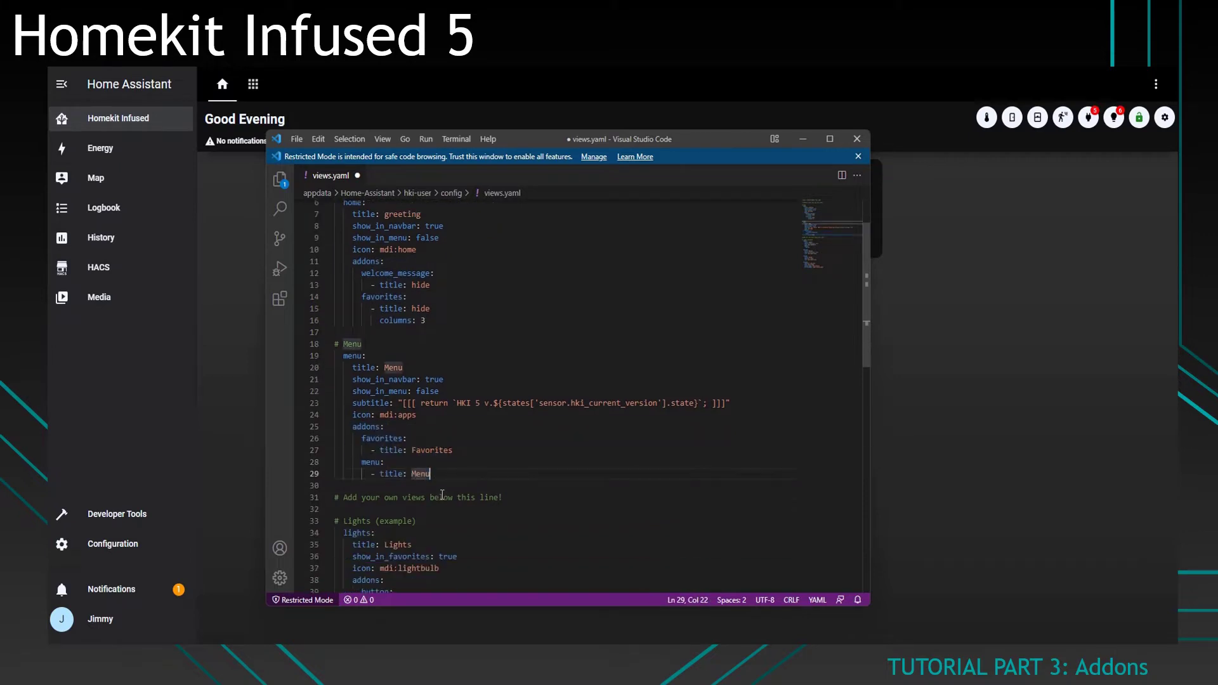
- Replace the Lights view's addons and button lines with an empty indented addons: key
drag(406, 438, 293, 427)
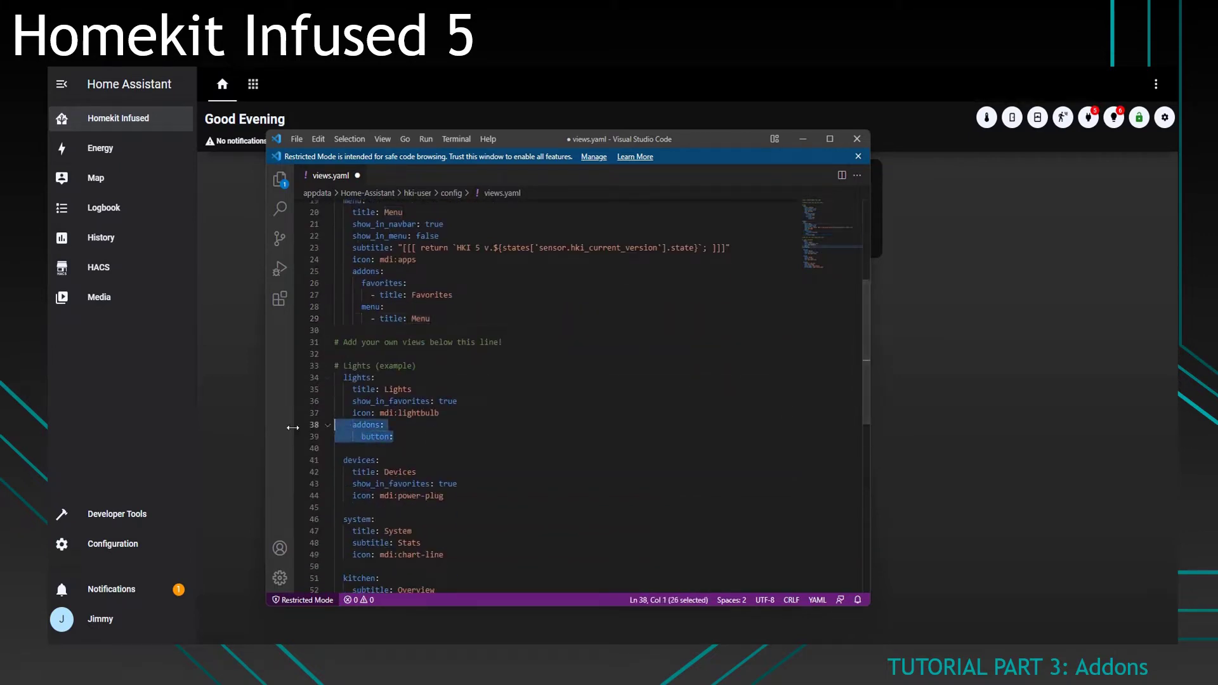
key(BackSpace)
key(Tab)
key(Tab)
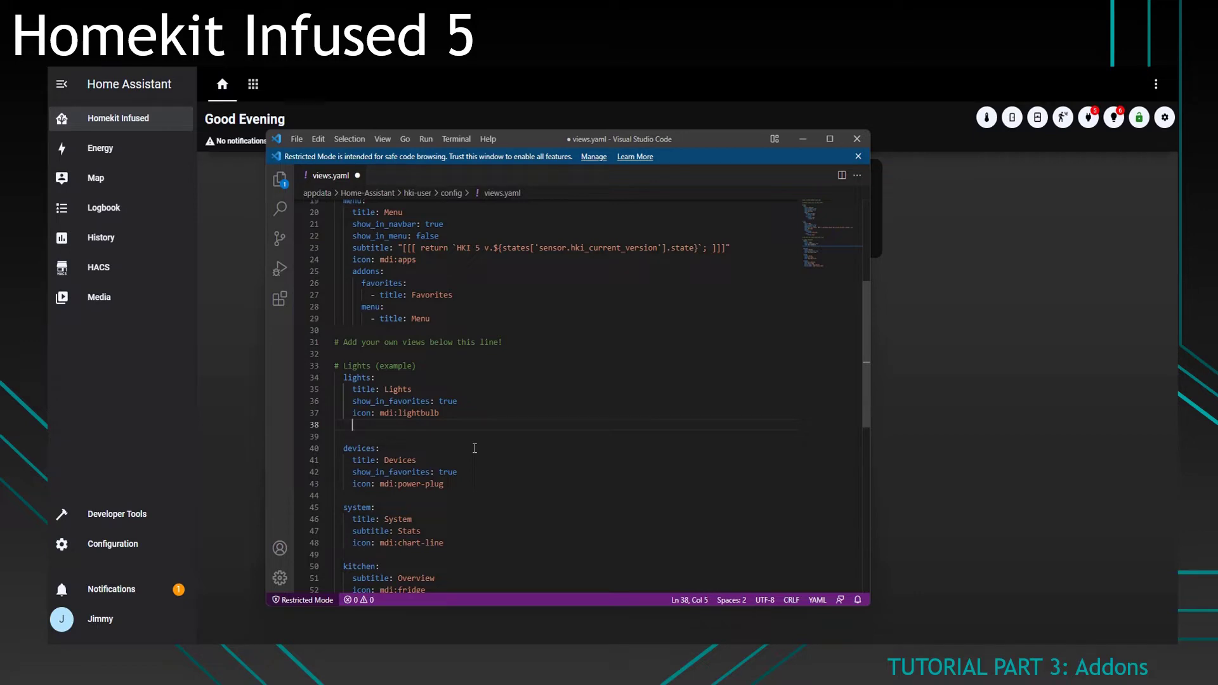
text(addons:)
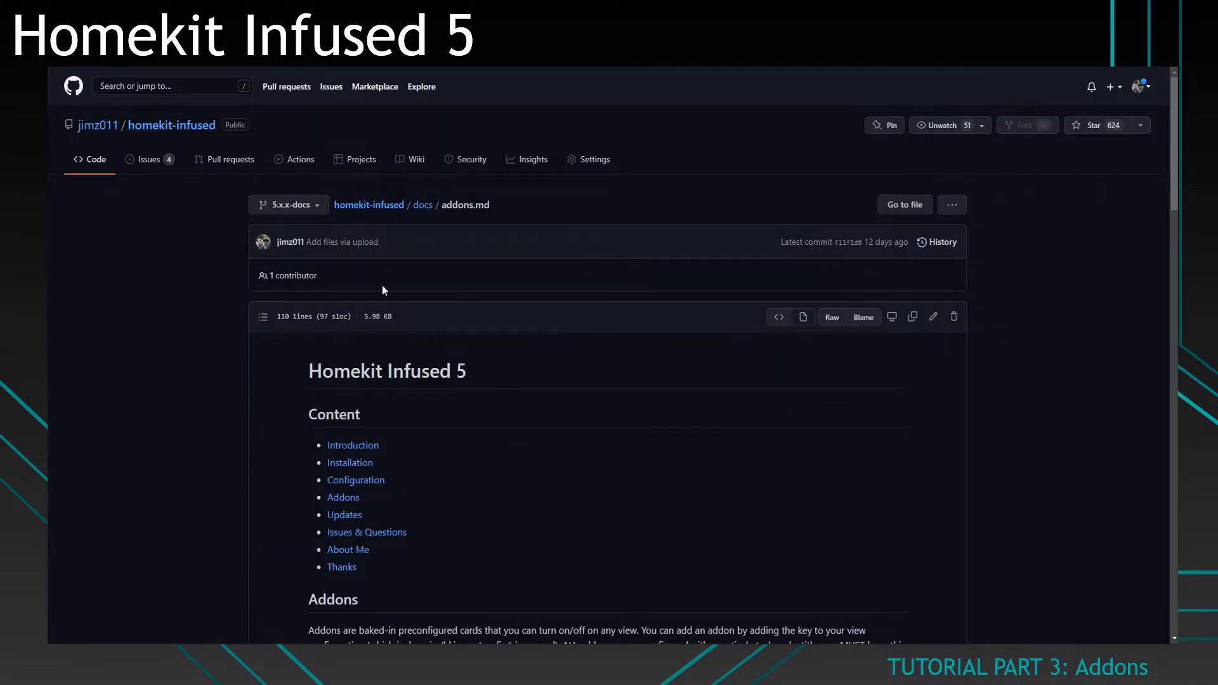
- Scroll through the addons.md table of available addons, from air_visual to xbox
scroll(383, 288, down, 10)
scroll(390, 303, down, 8)
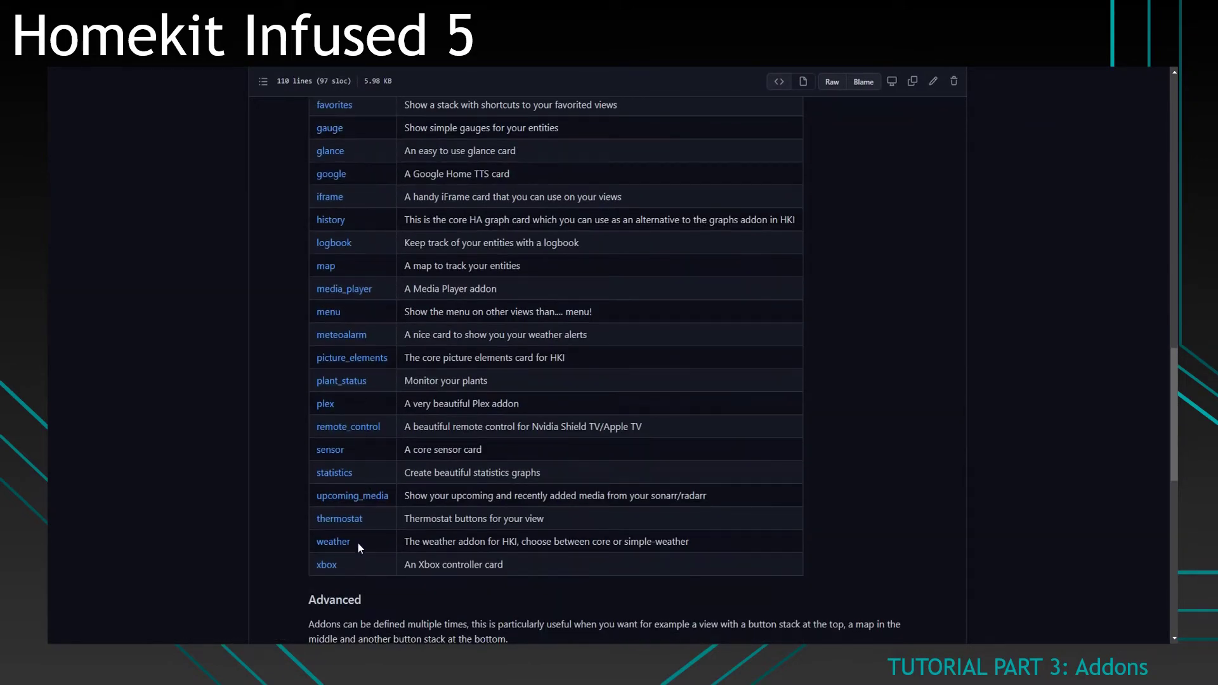
scroll(367, 362, up, 5)
scroll(380, 387, up, 4)
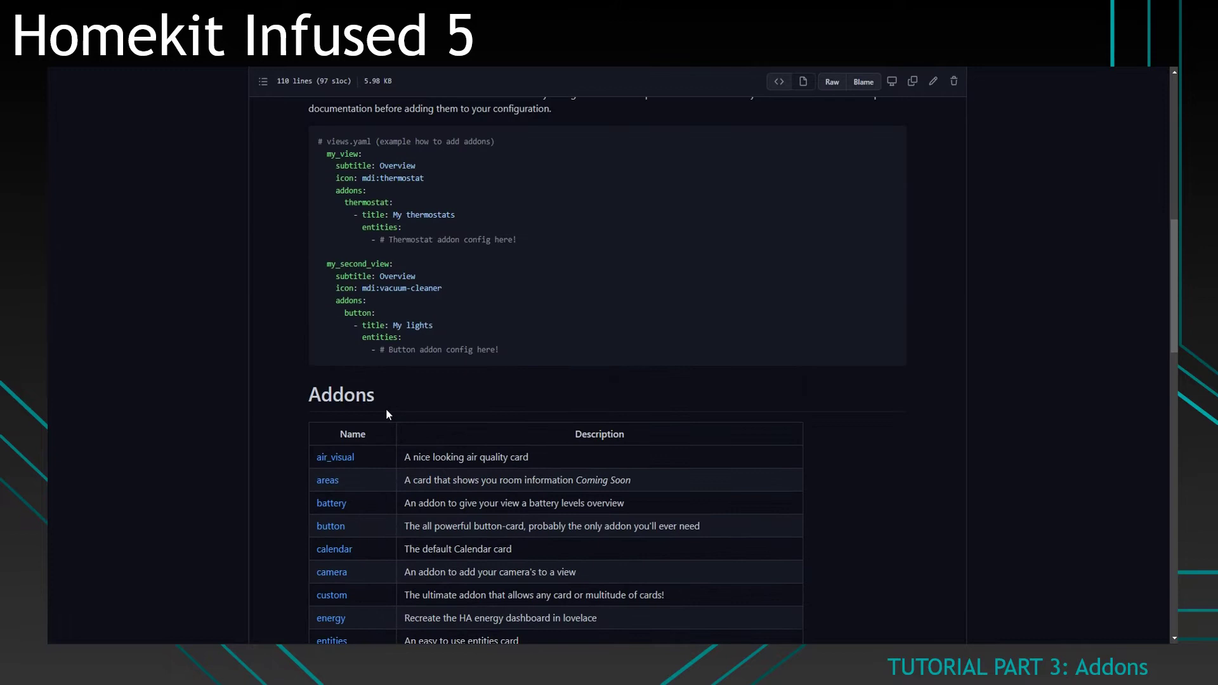
scroll(378, 266, down, 3)
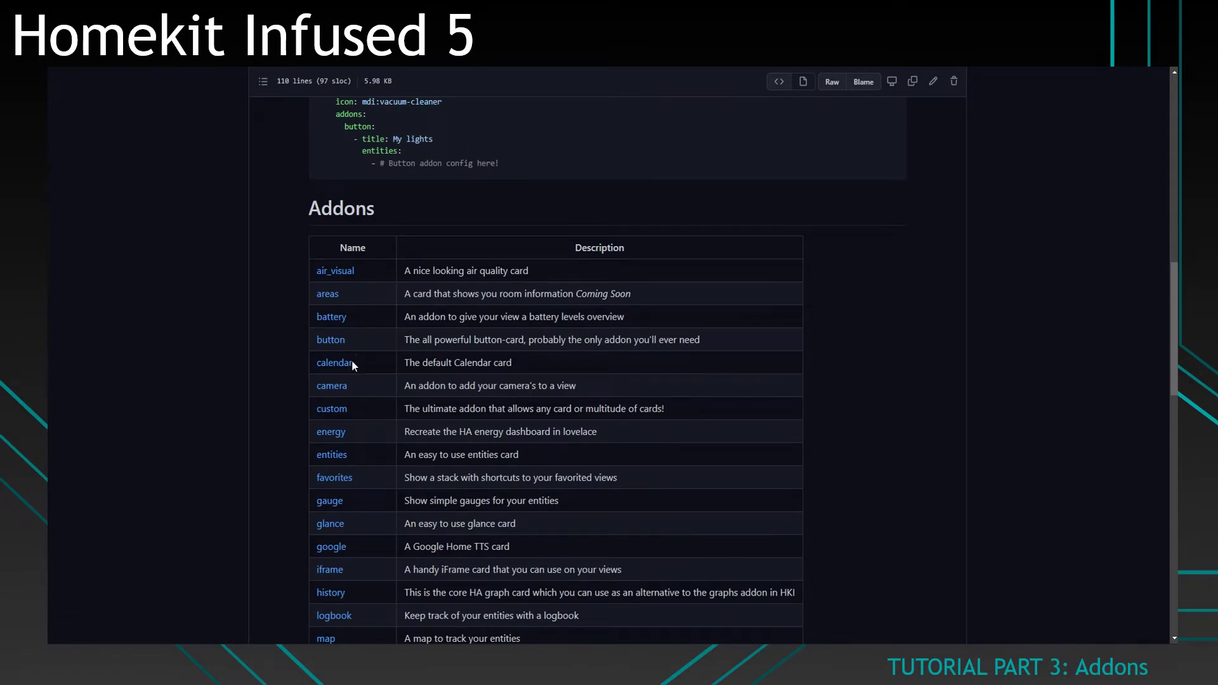
- Open the camera addon's documentation and highlight its stack options table
click(331, 386)
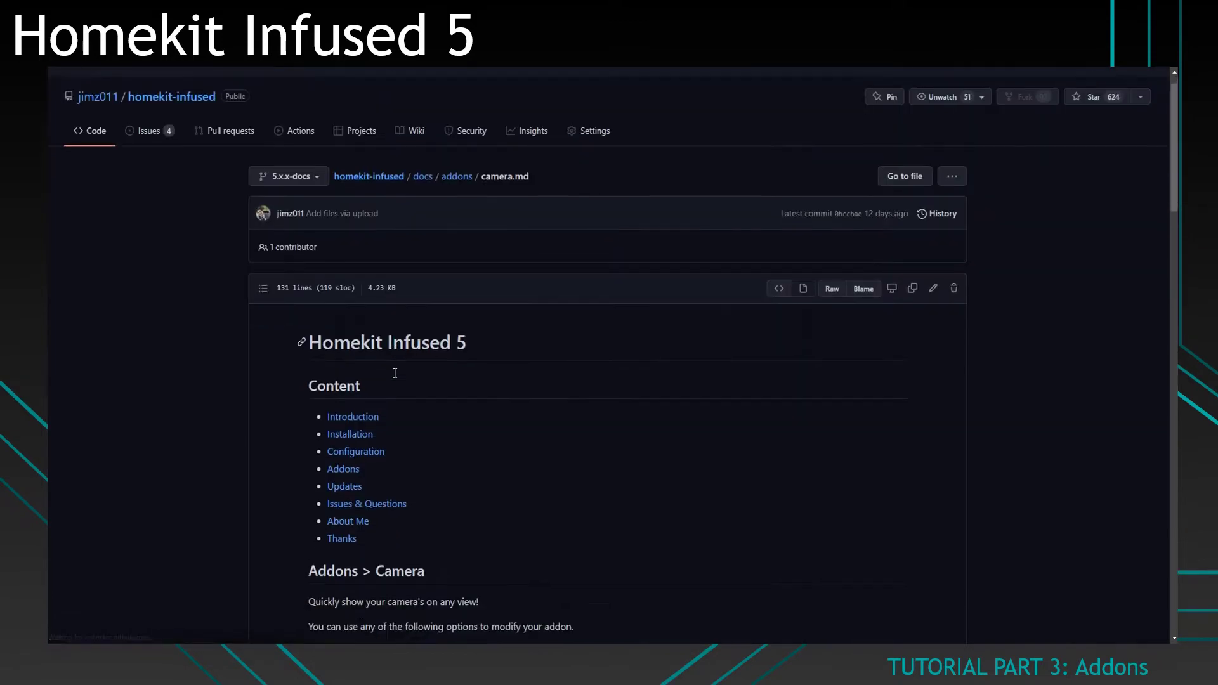
scroll(395, 374, down, 3)
scroll(395, 374, down, 4)
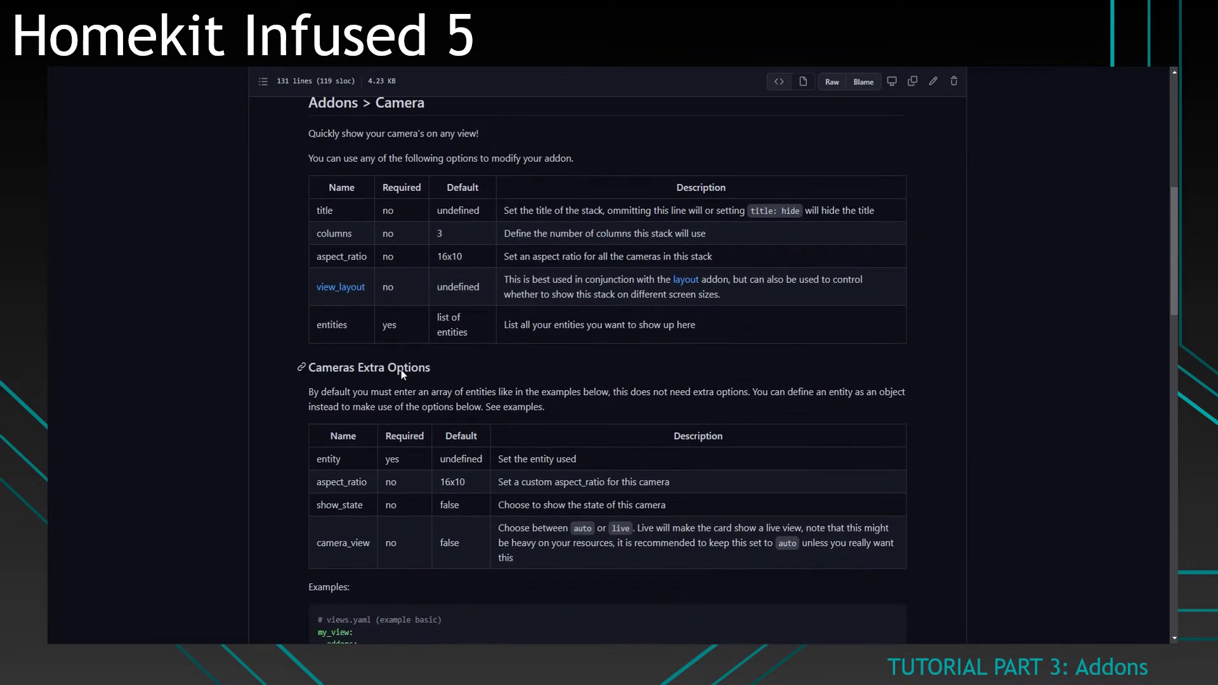
drag(311, 184, 754, 325)
click(801, 327)
- Highlight the Cameras Extra Options table on the camera addon page
scroll(337, 349, down, 3)
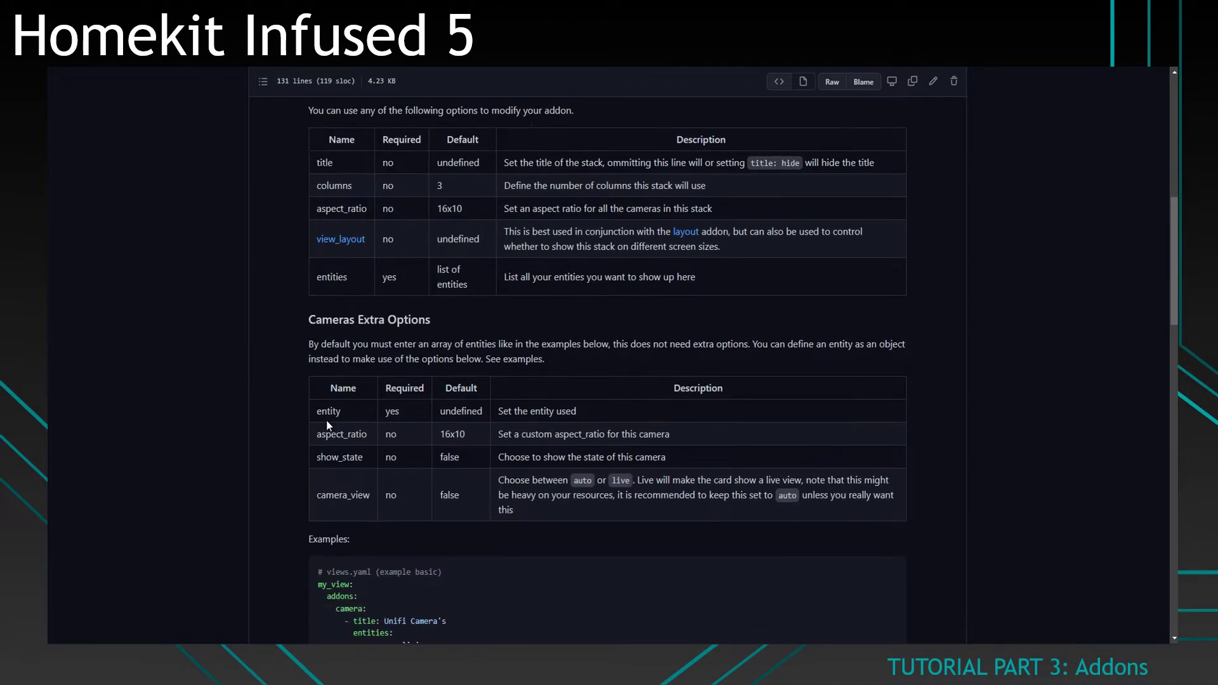
drag(295, 238, 863, 372)
click(853, 374)
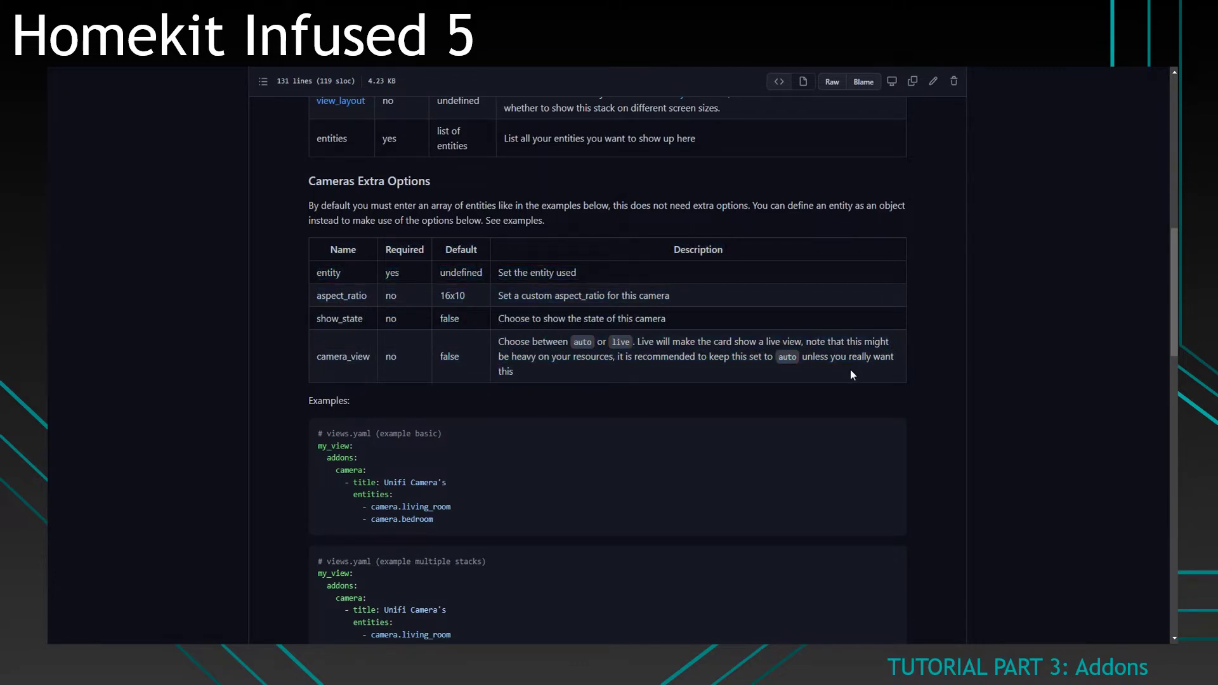
scroll(824, 371, up, 4)
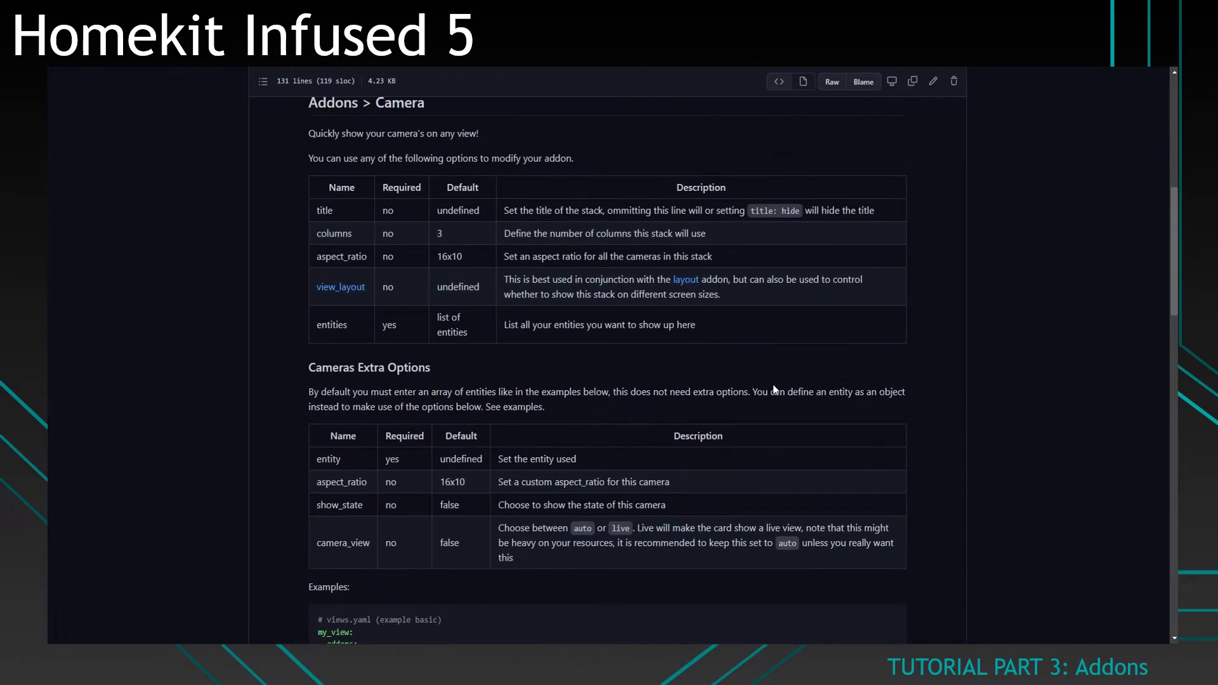
scroll(764, 387, up, 2)
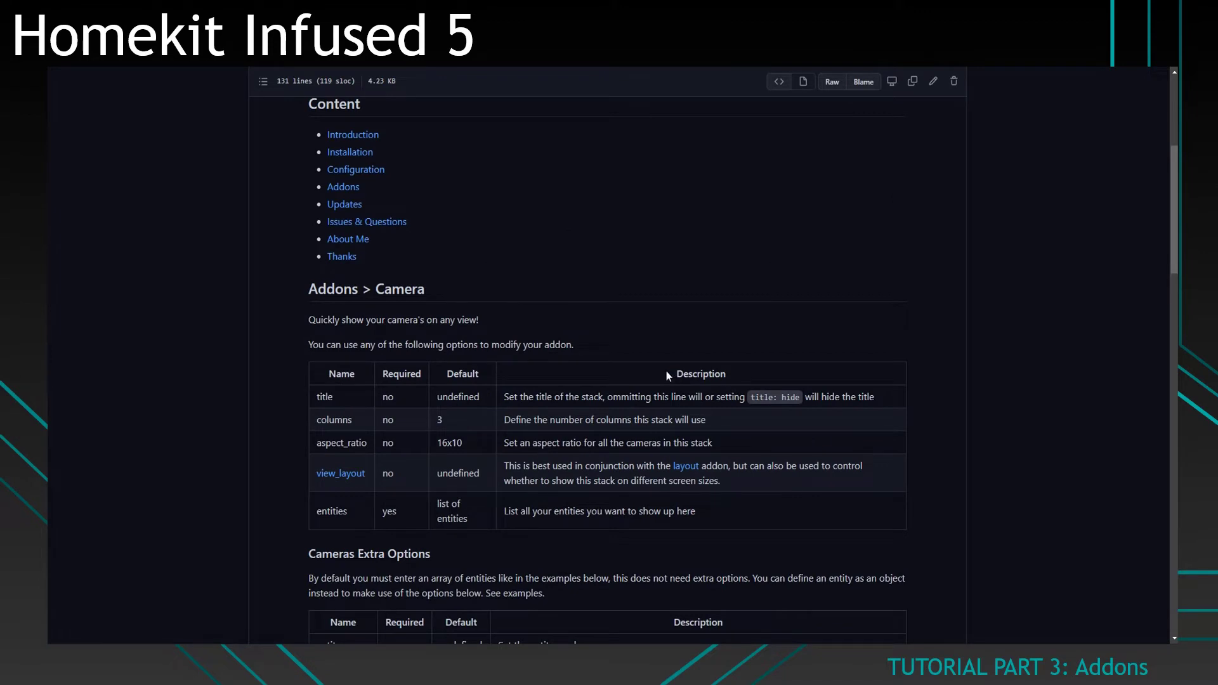
- Return to the main addons documentation page and scroll down to the addons table
click(347, 192)
scroll(387, 228, down, 10)
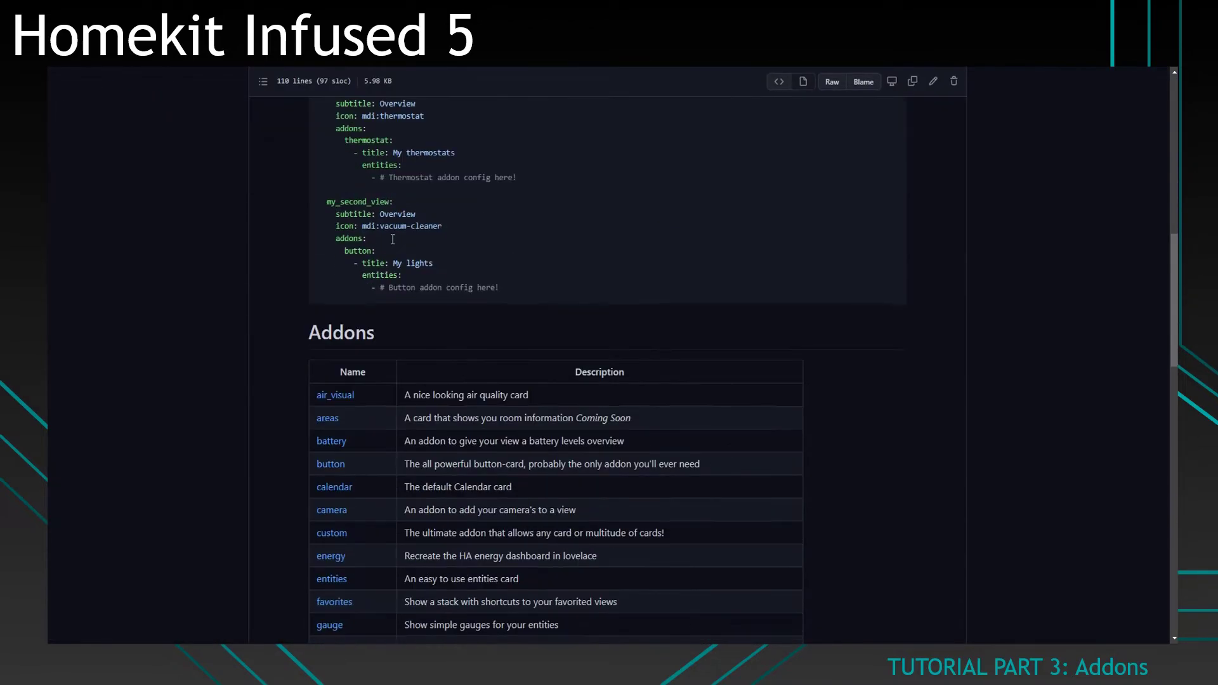
scroll(392, 239, down, 2)
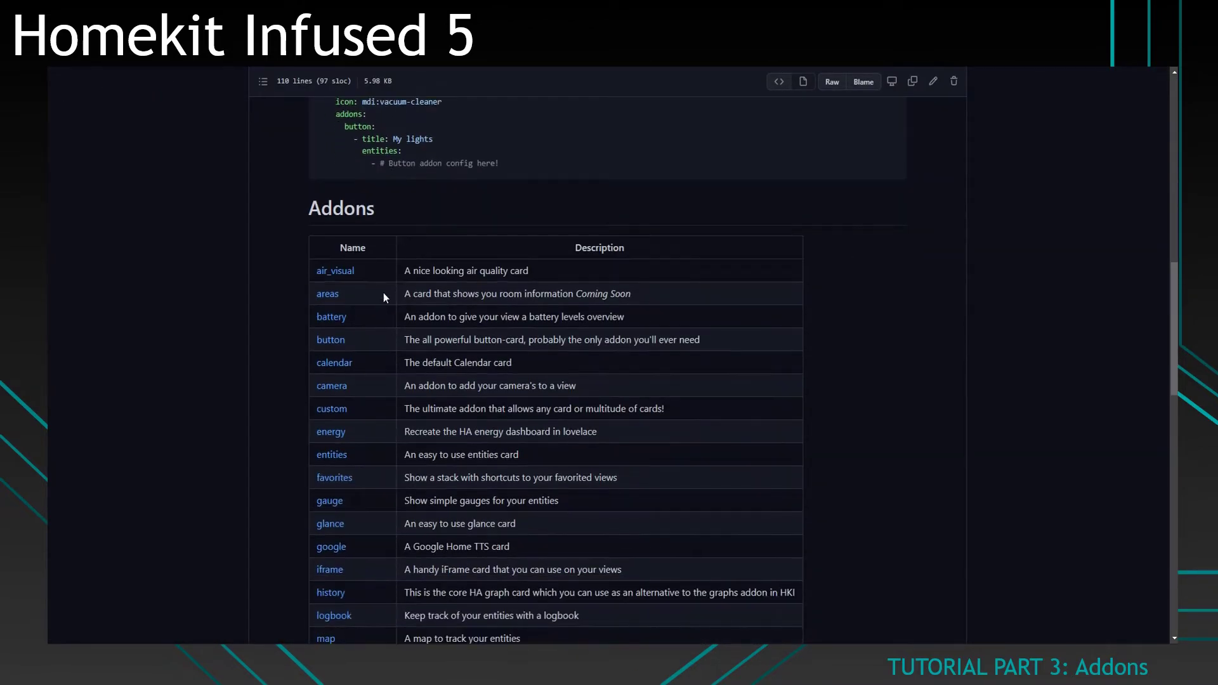
- Open the button addon's documentation and read through its stack and button options tables
click(331, 341)
scroll(335, 346, down, 3)
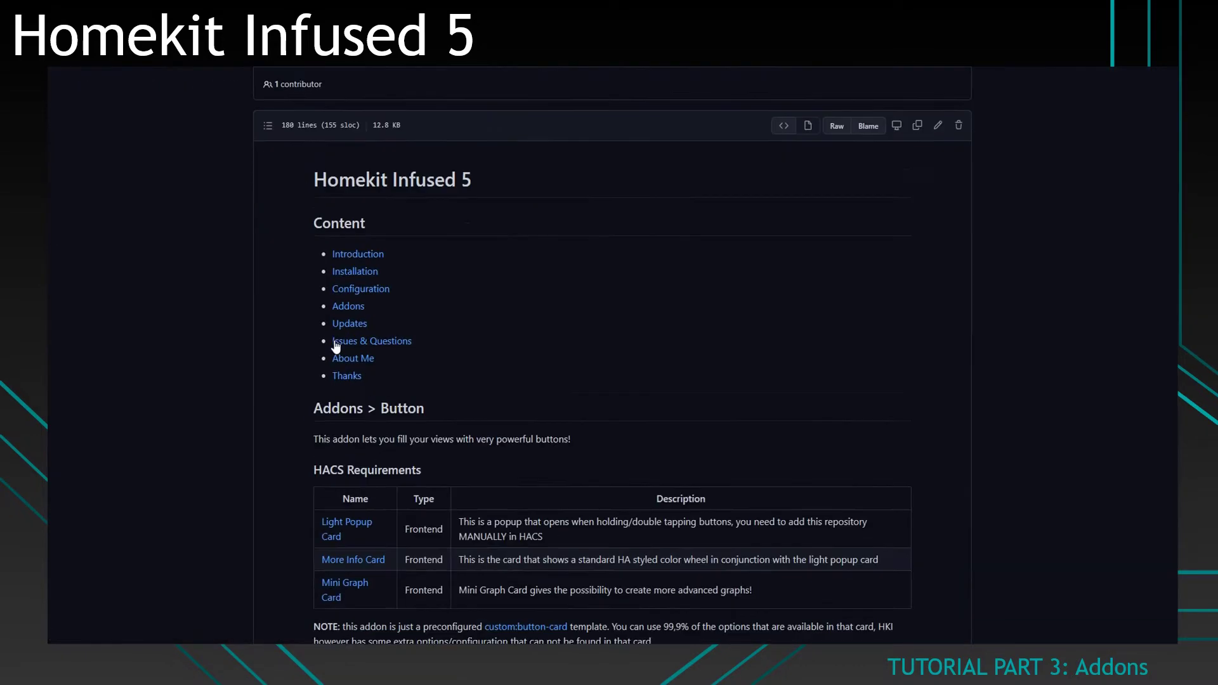
scroll(335, 345, down, 6)
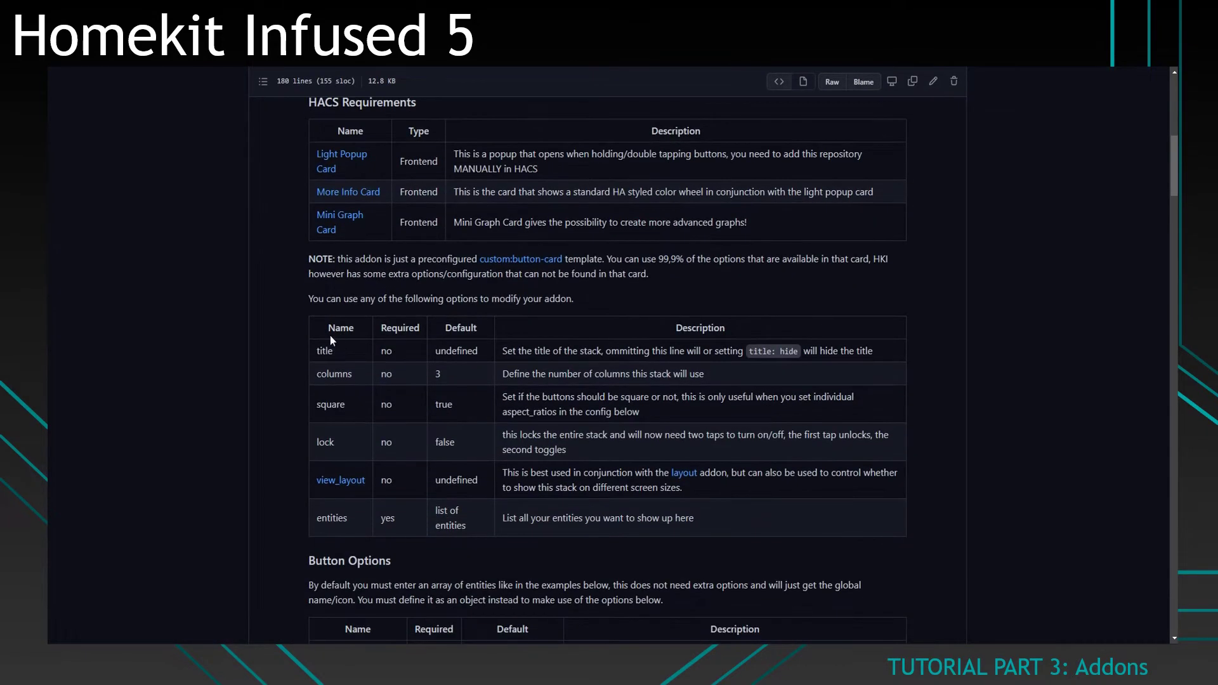
scroll(331, 337, down, 1)
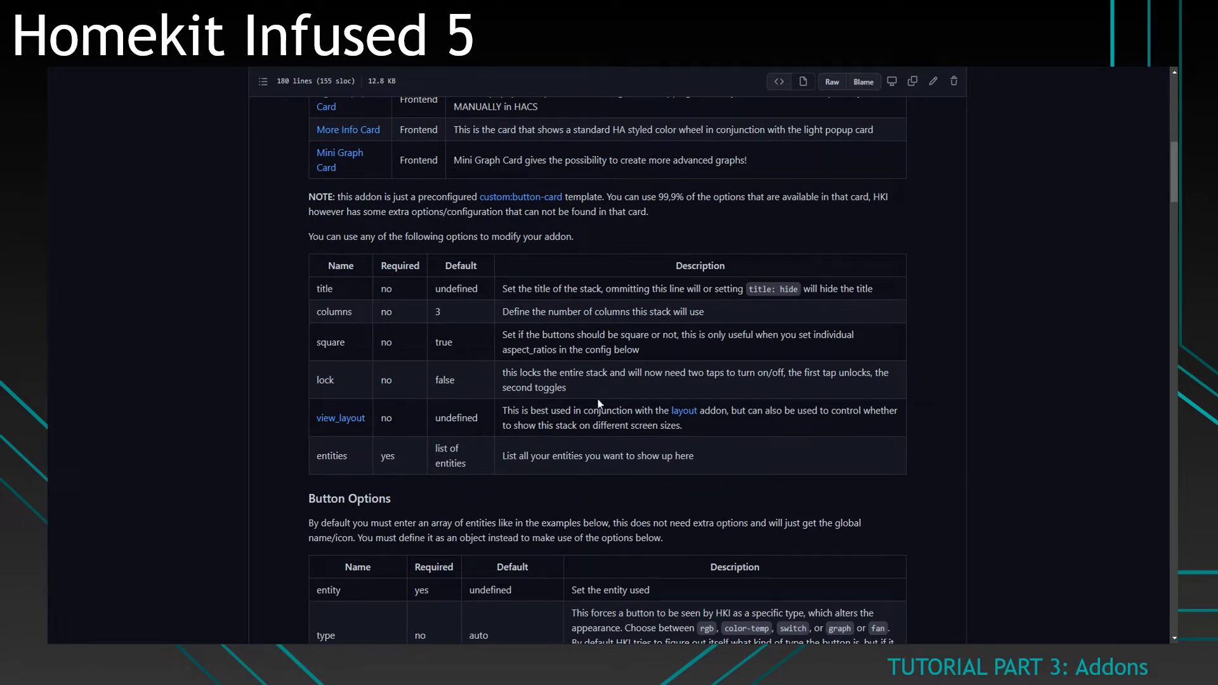
scroll(514, 392, up, 1)
scroll(383, 331, up, 2)
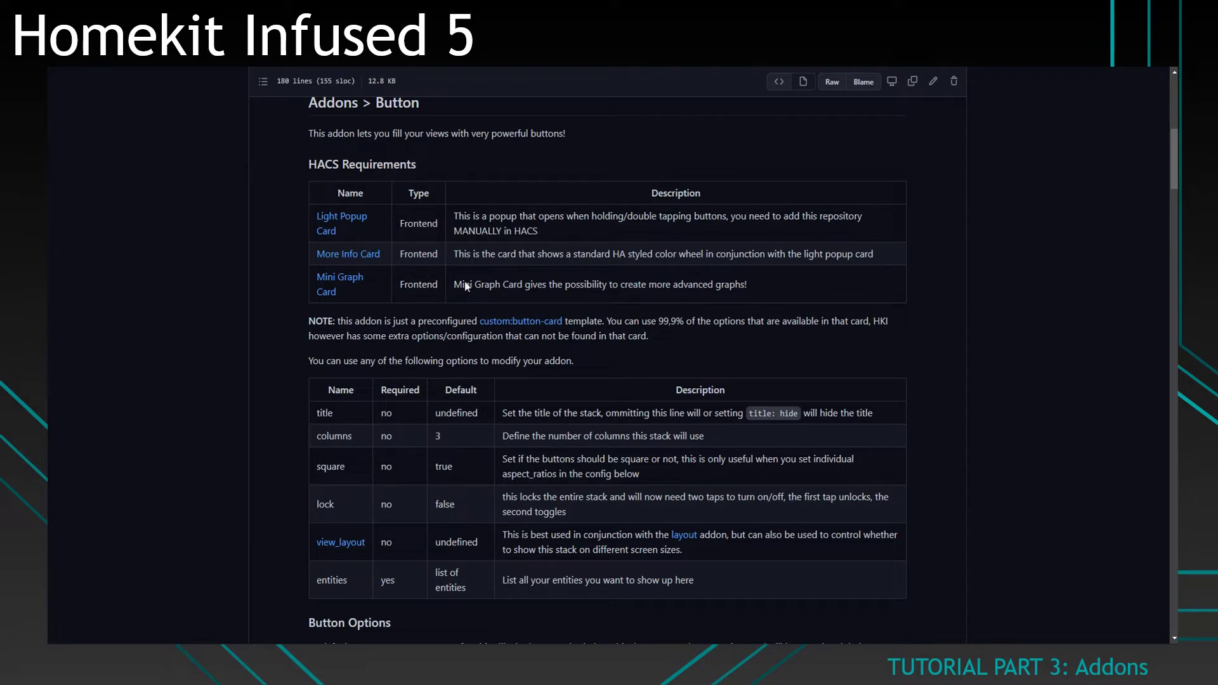
scroll(305, 280, down, 3)
scroll(298, 247, down, 1)
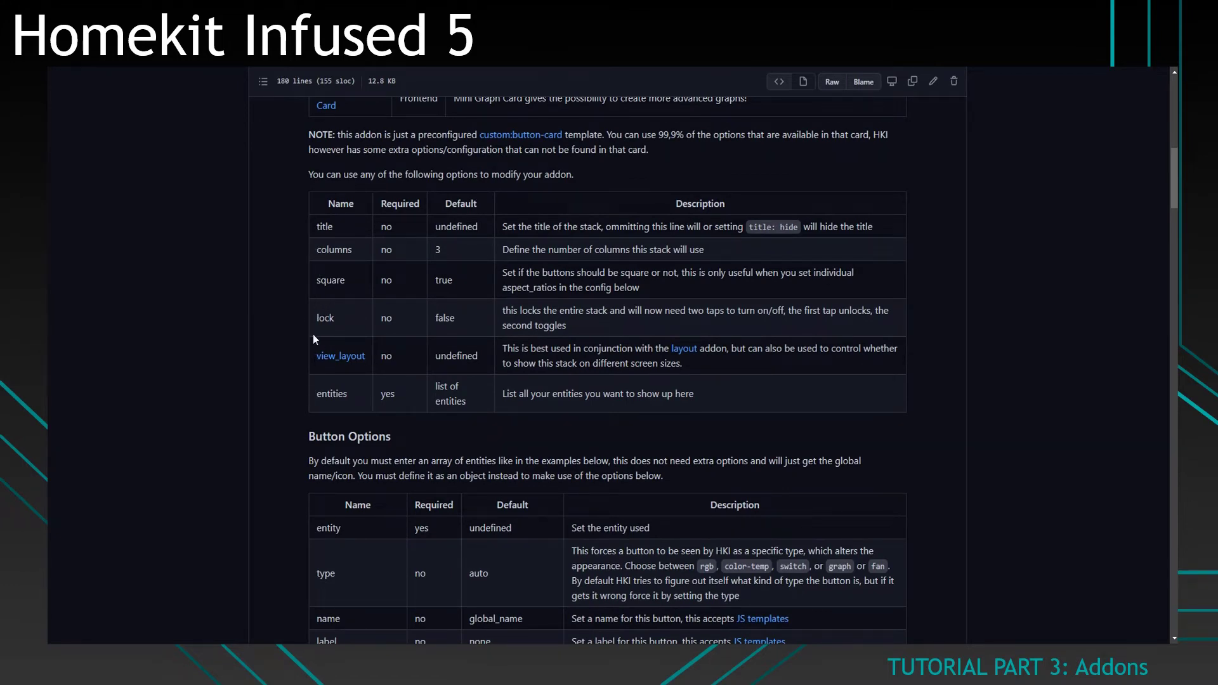
scroll(298, 298, down, 3)
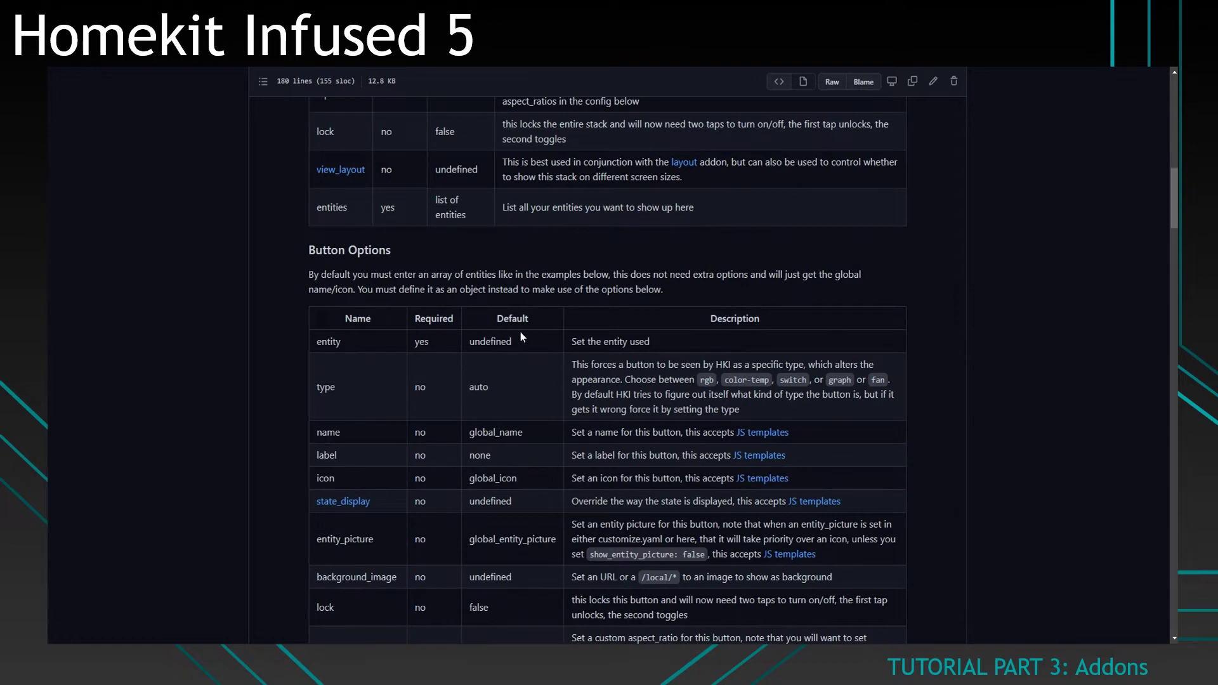
scroll(410, 353, up, 4)
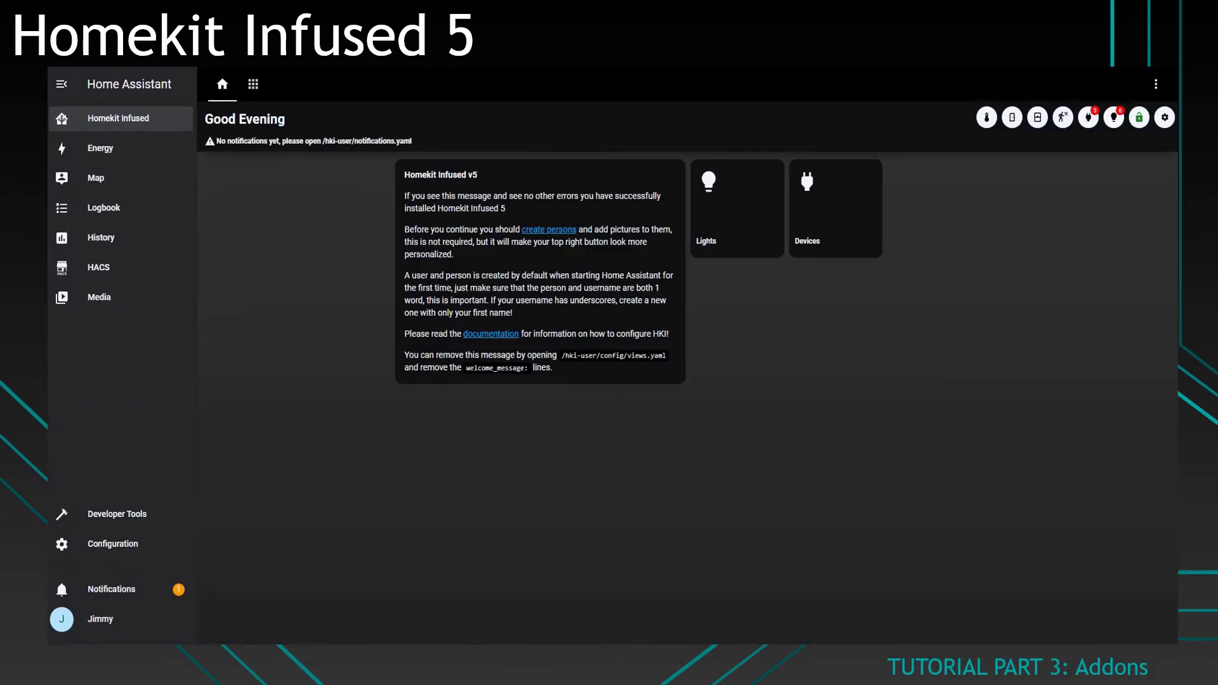
- Add an indented 'buttons' line under the Lights view's addons key in views.yaml
key(alt+Tab)
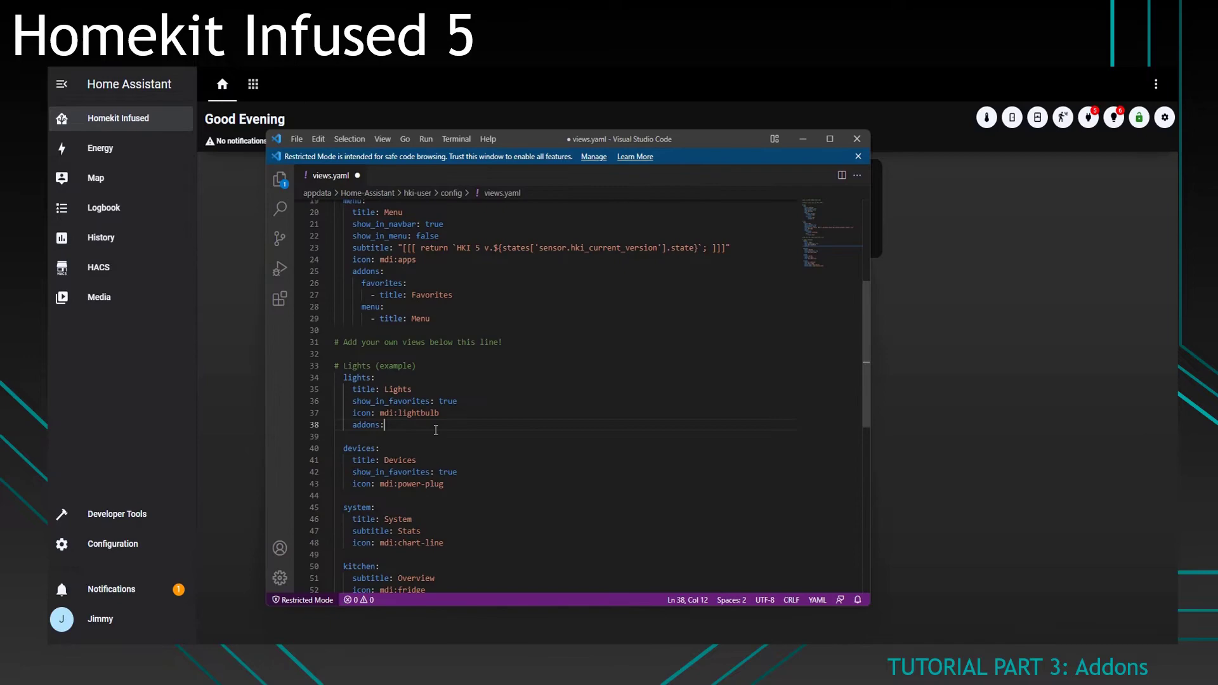
key(Return)
key(Tab)
text(but)
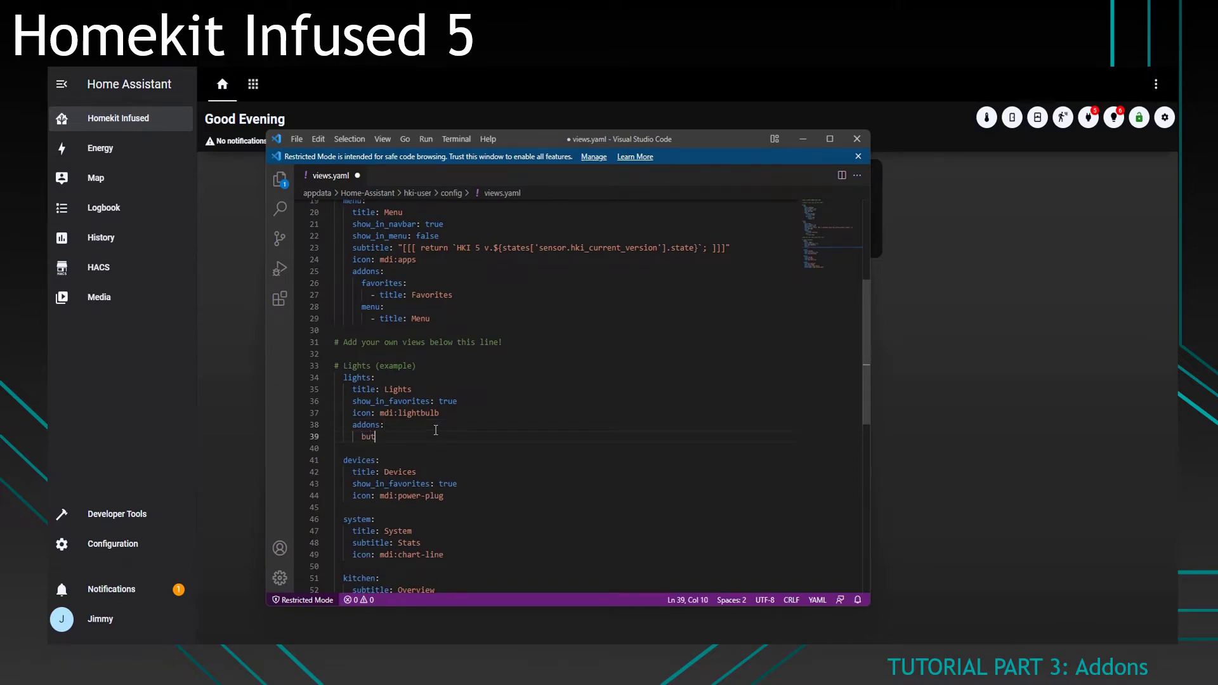
text(tons)
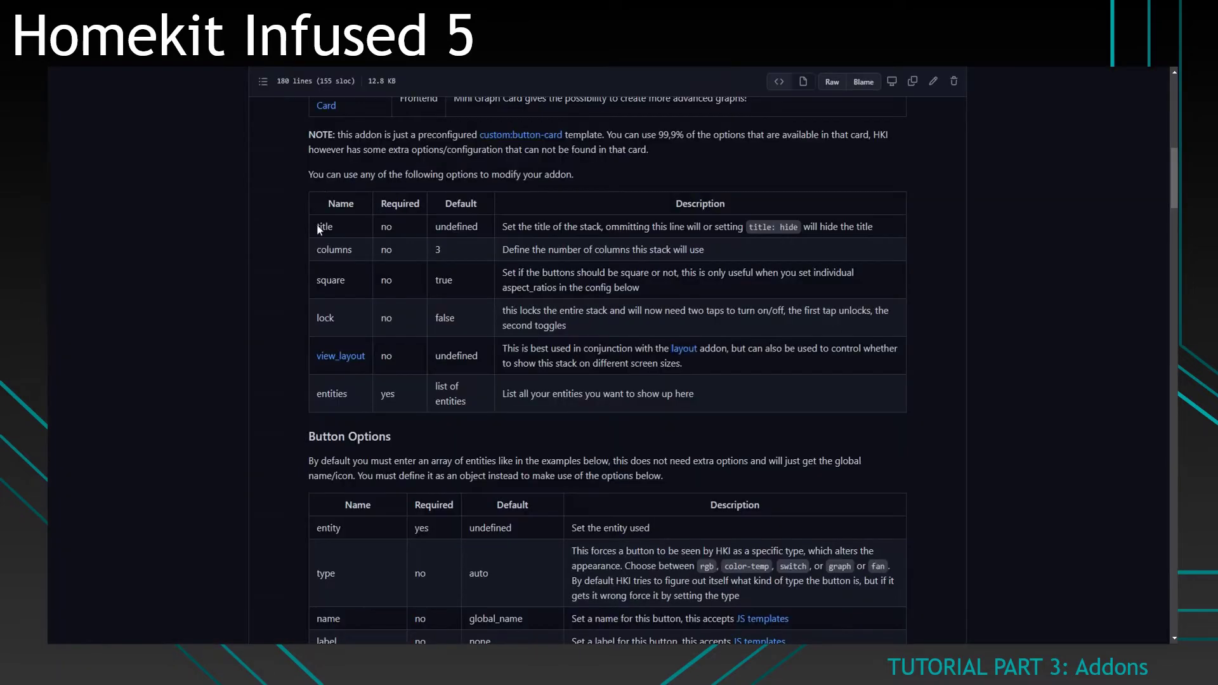
- Scroll the button docs to the Button Options section, selecting the word Button in its heading
scroll(320, 244, up, 10)
scroll(407, 313, down, 4)
double_click(416, 287)
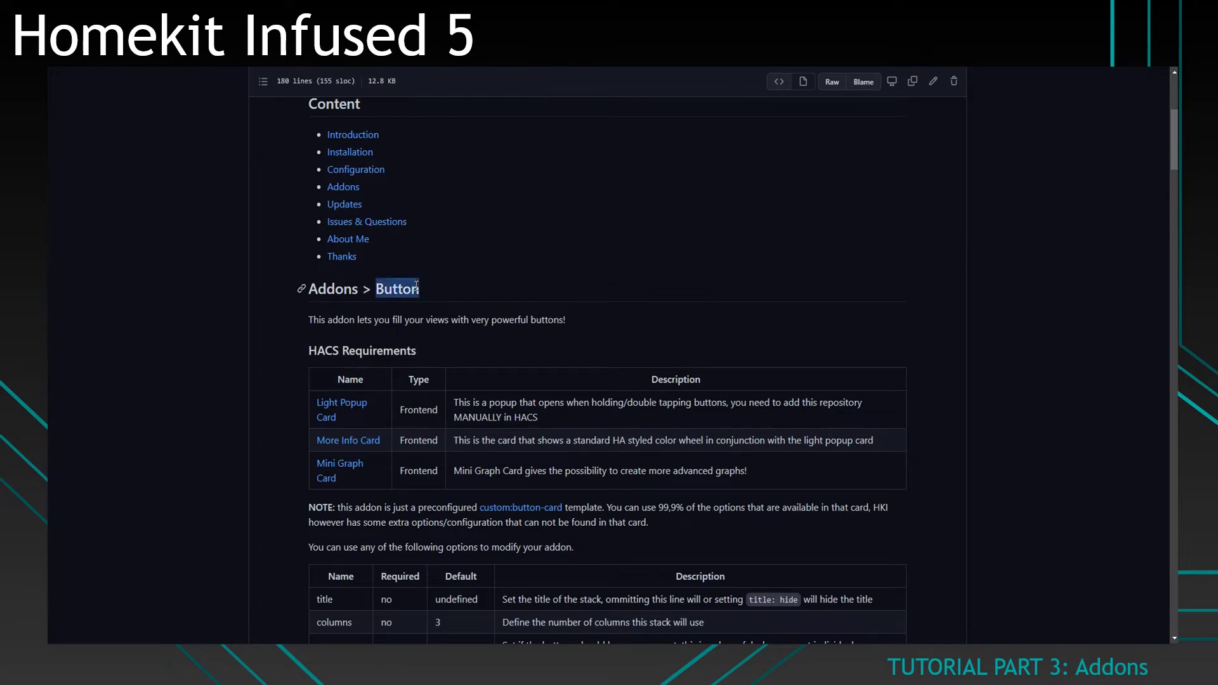
scroll(380, 296, down, 3)
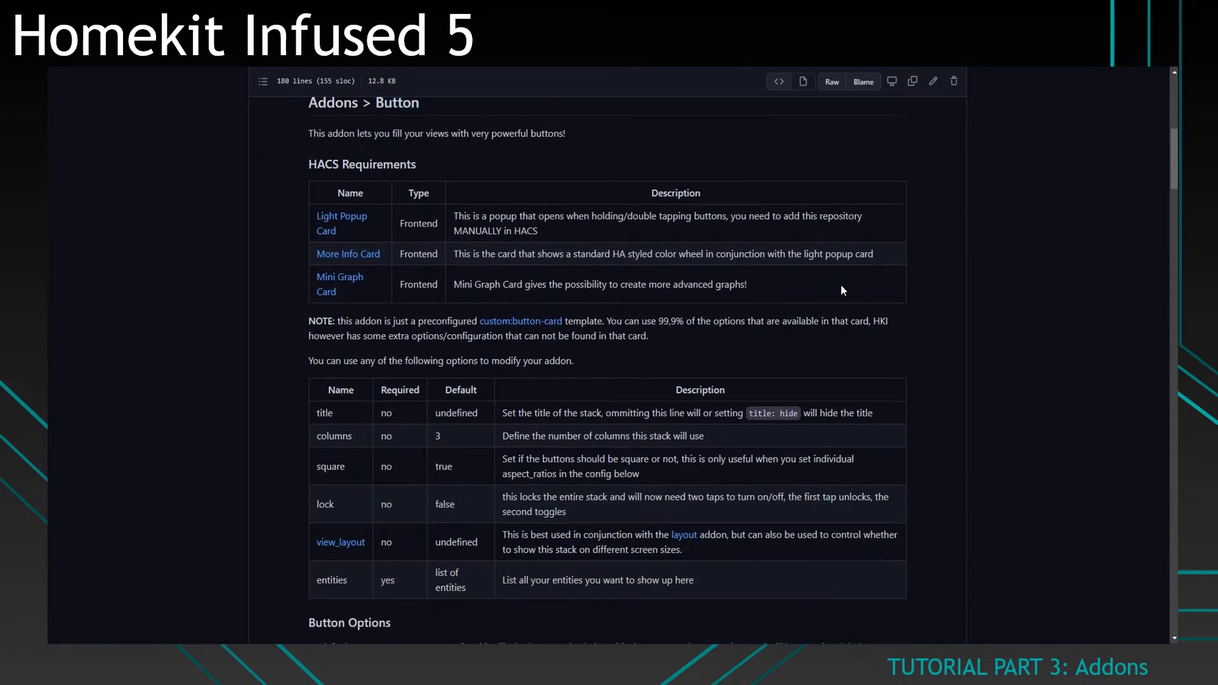
scroll(812, 295, down, 4)
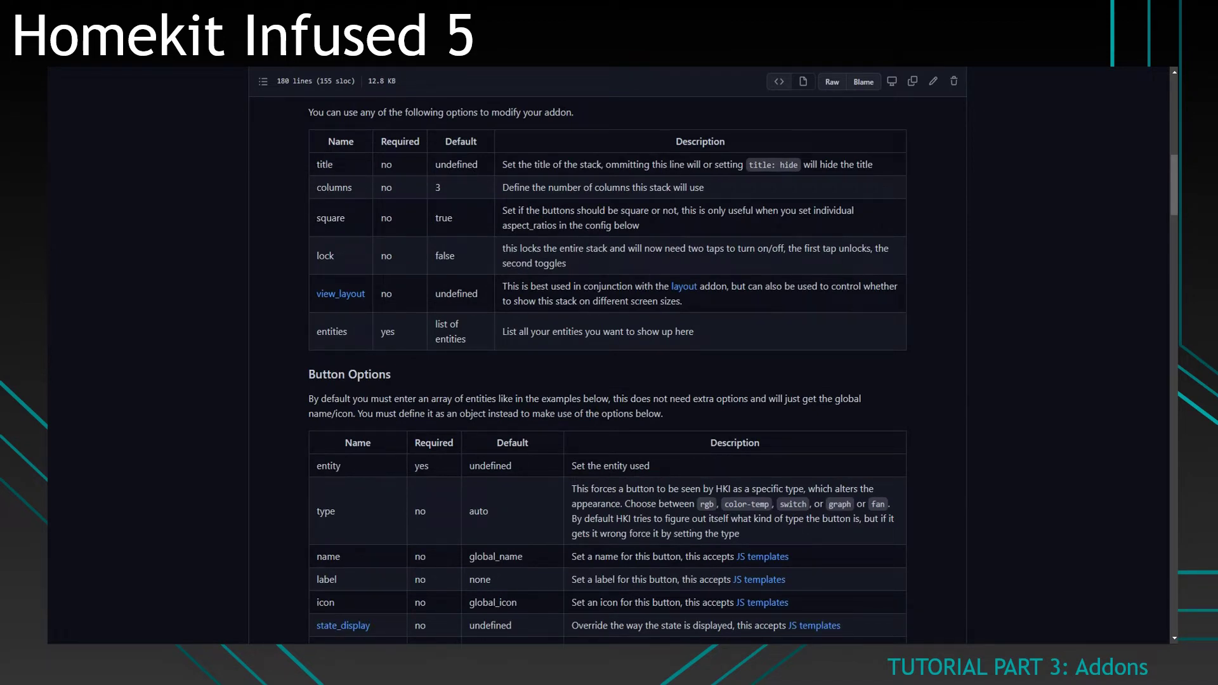
- Under button, add a '- title: Buttons' stack with entities '- light.kleine_kamer', then save views.yaml
key(alt+Tab)
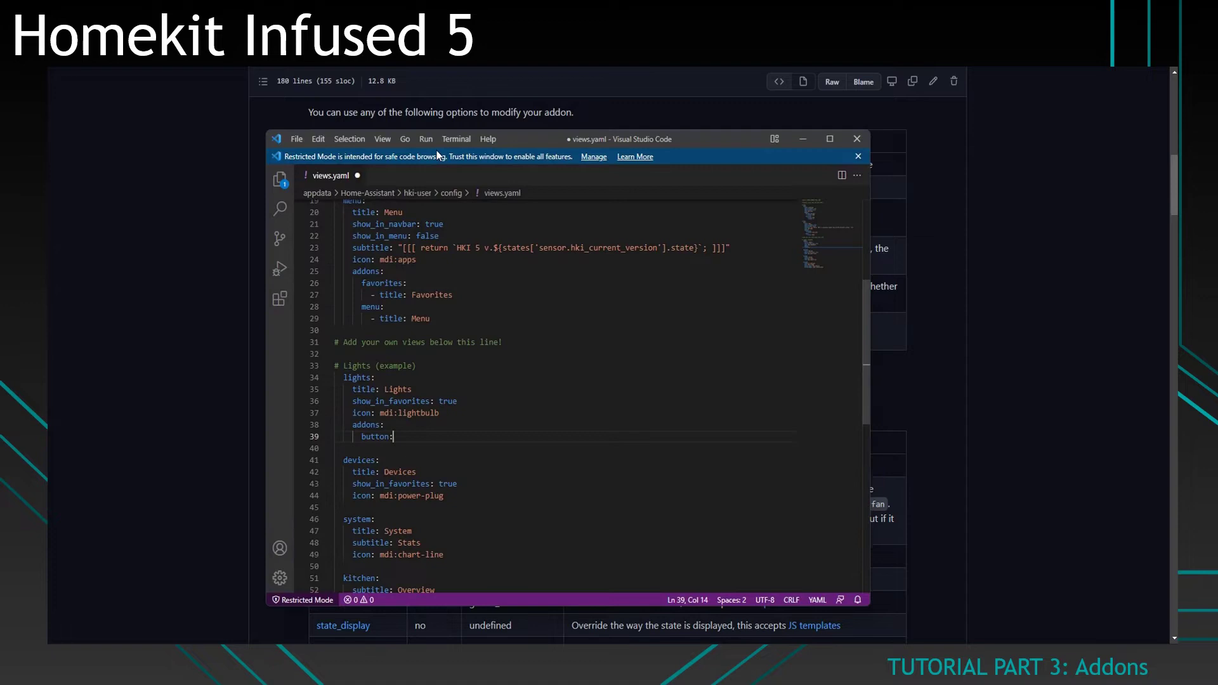
drag(513, 127, 723, 93)
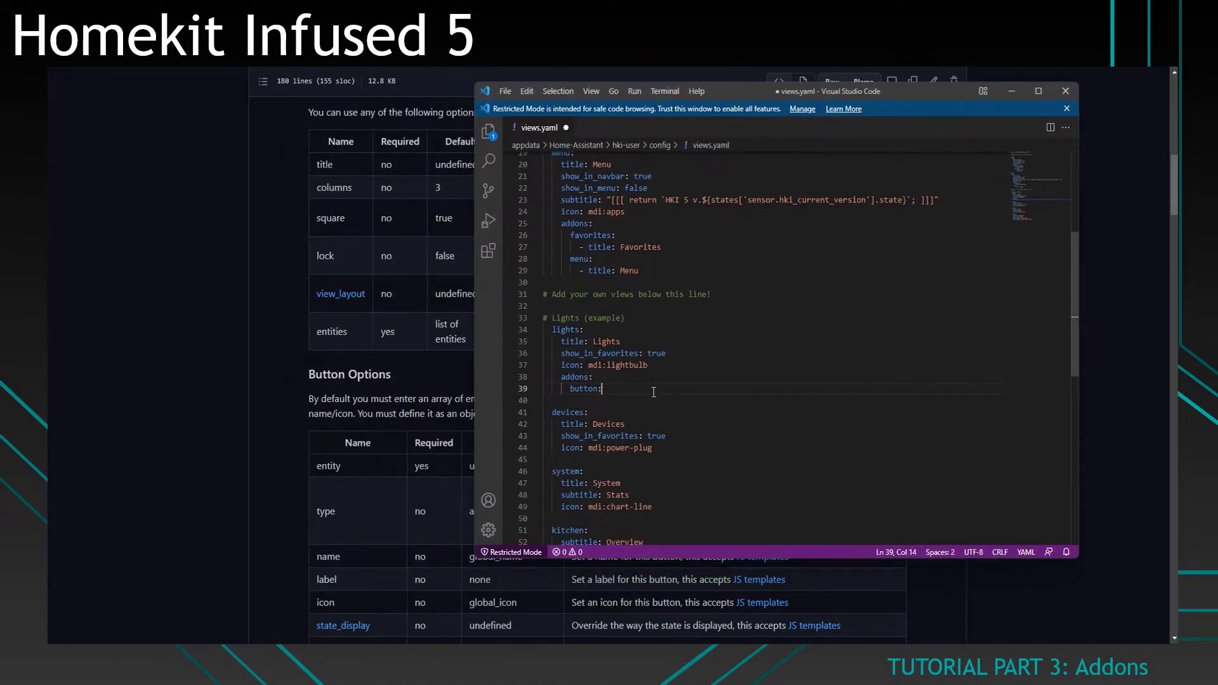
key(Return)
text(- title)
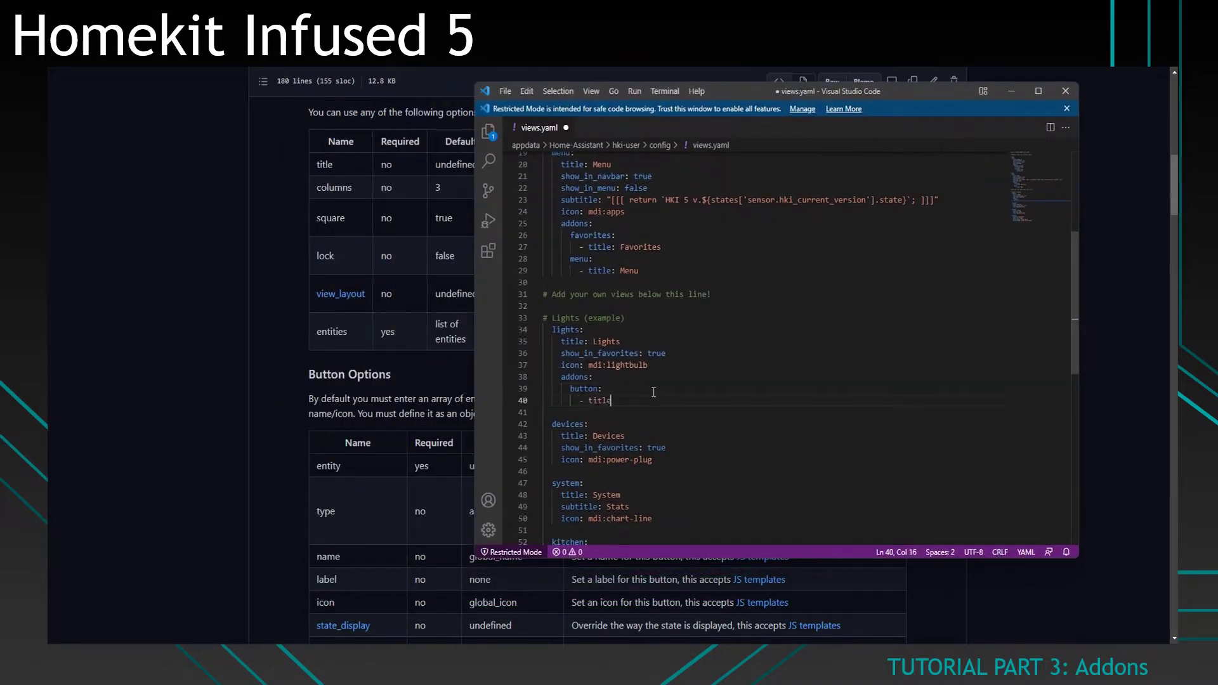
text(: Buttons)
key(Return)
key(Tab)
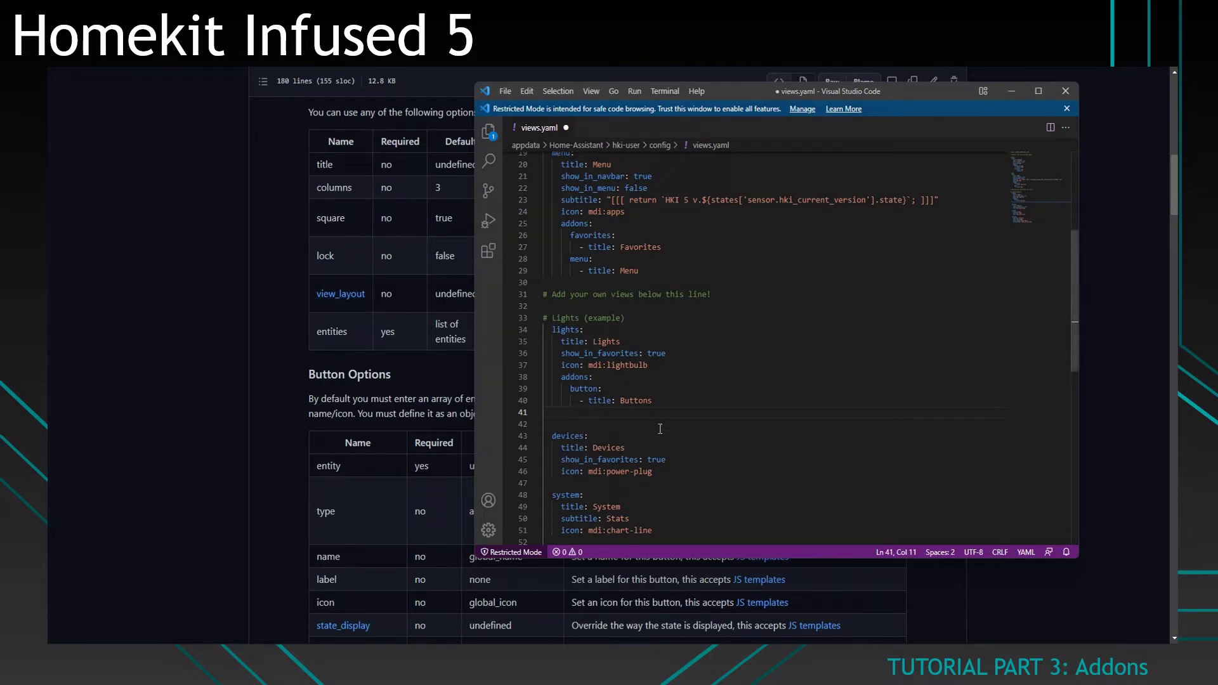
text(entities:)
key(Return)
text(- )
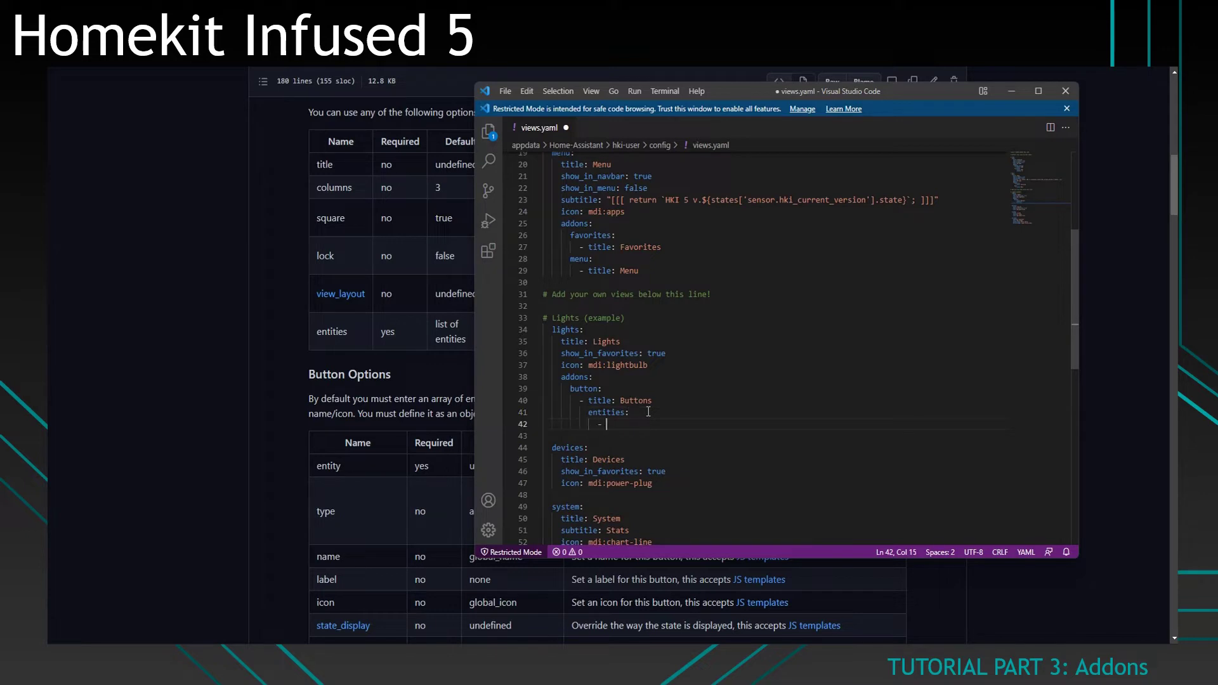
text(light.kleine_kamer)
key(ctrl+s)
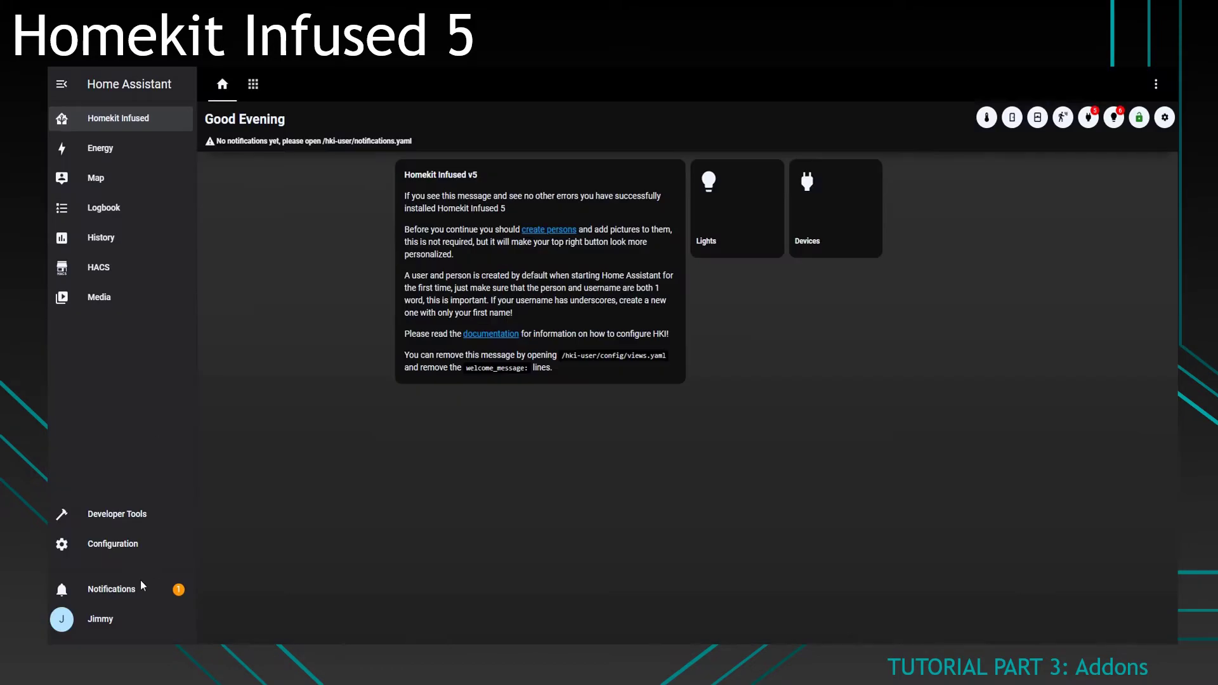
- Restart Home Assistant from Server Controls and return to the Homekit Infused dashboard
click(125, 544)
click(579, 442)
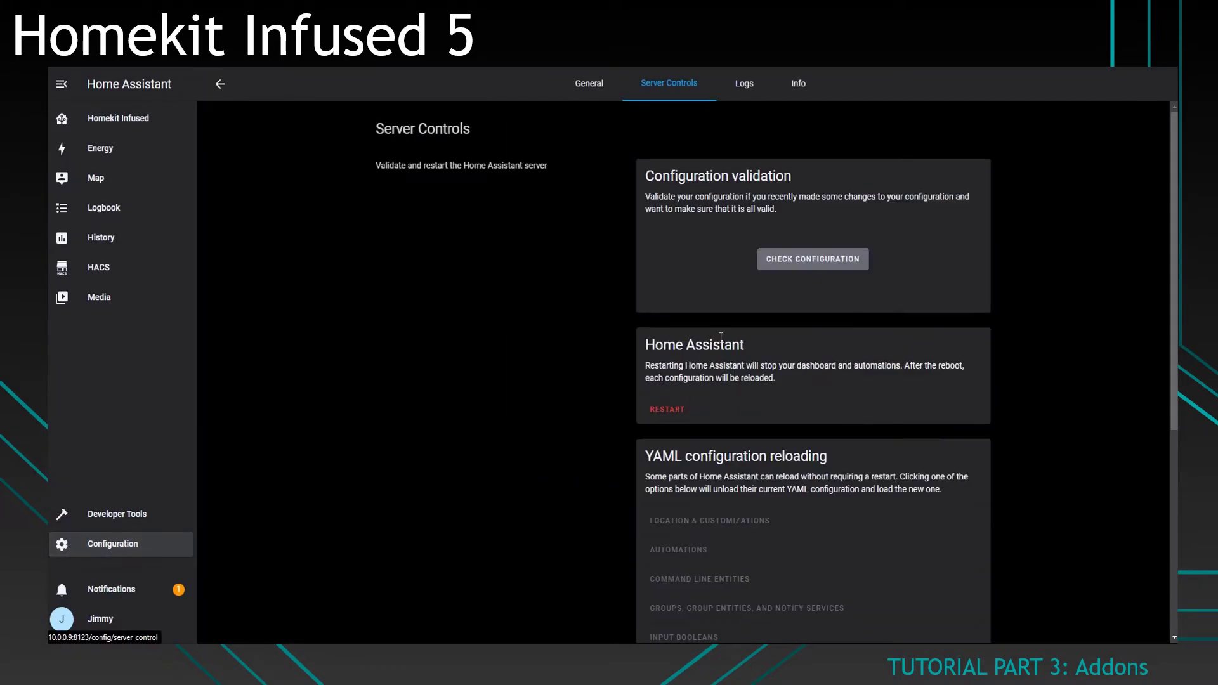
click(666, 409)
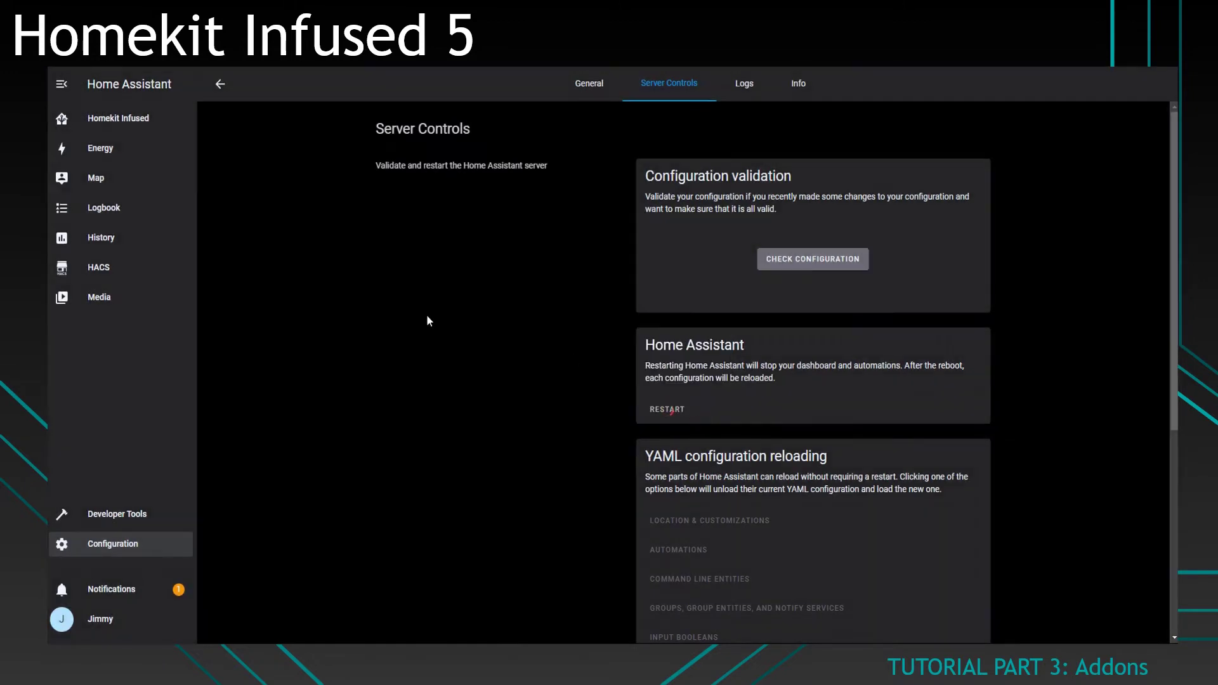
click(118, 118)
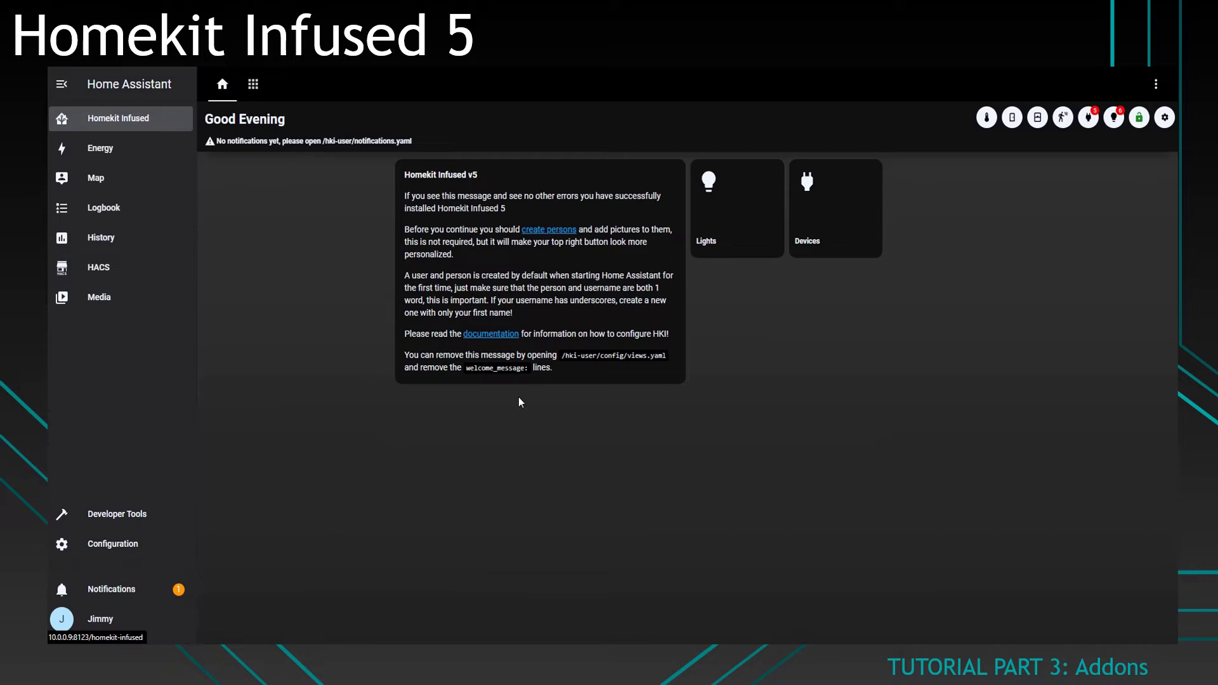
- Select the whole Lights view block, lines 34–42, in views.yaml
key(alt+Tab)
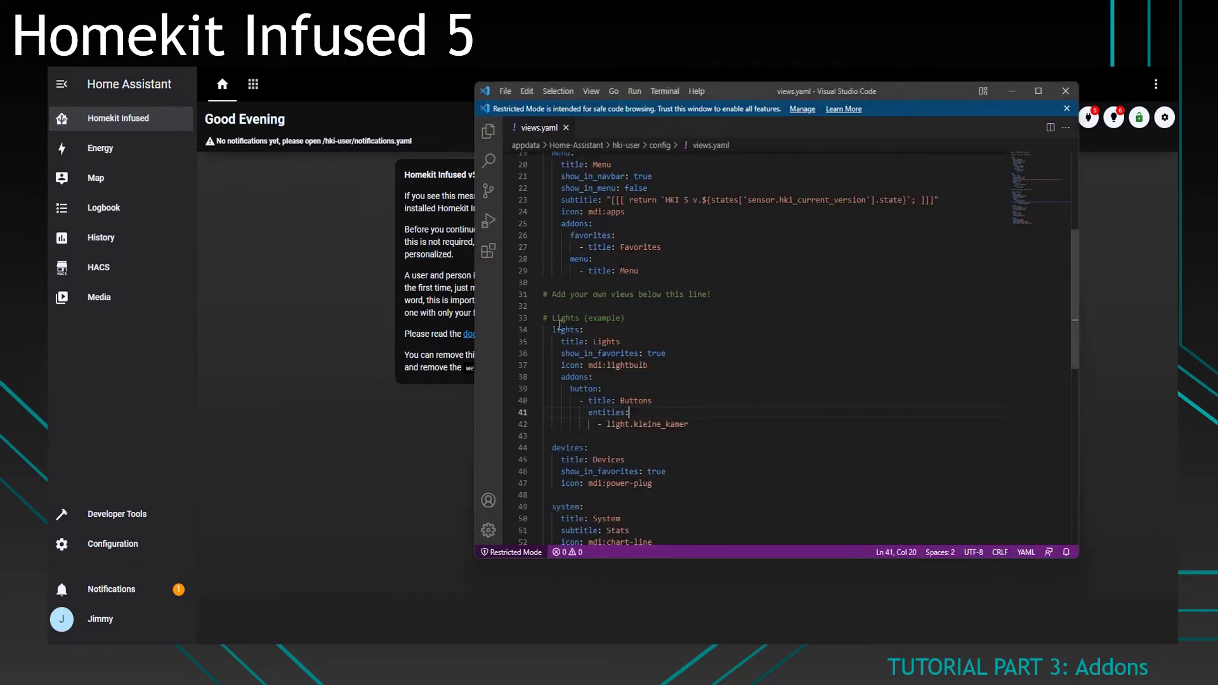
click(569, 385)
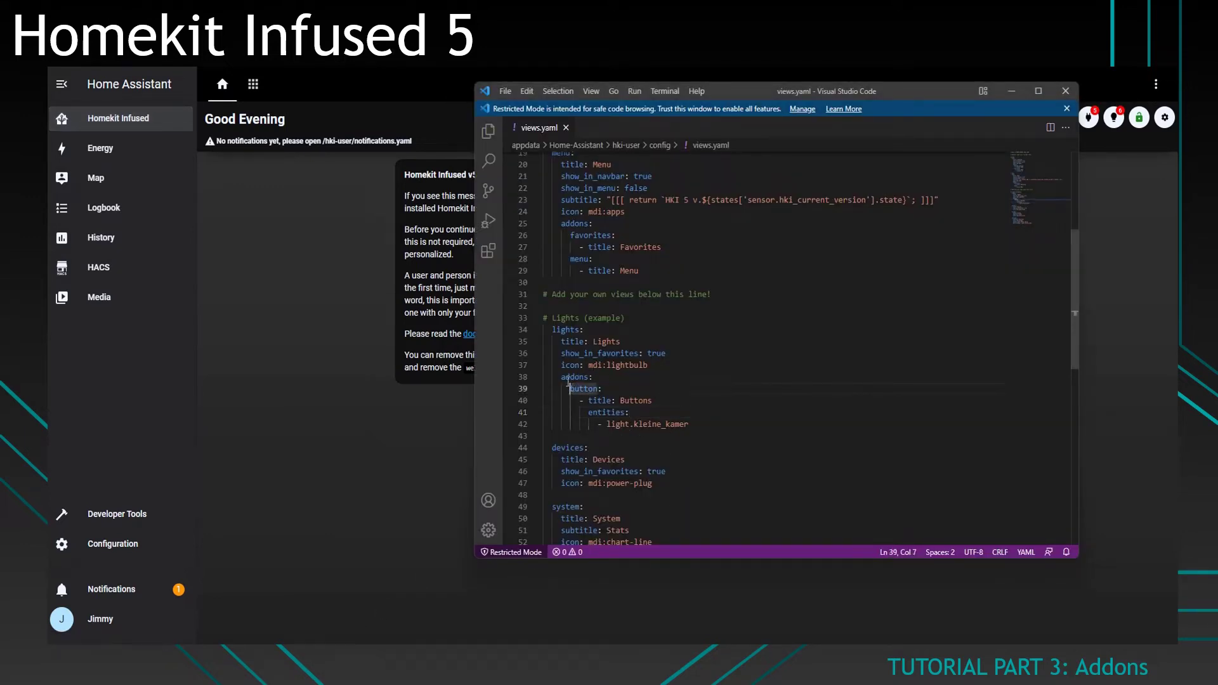
click(715, 425)
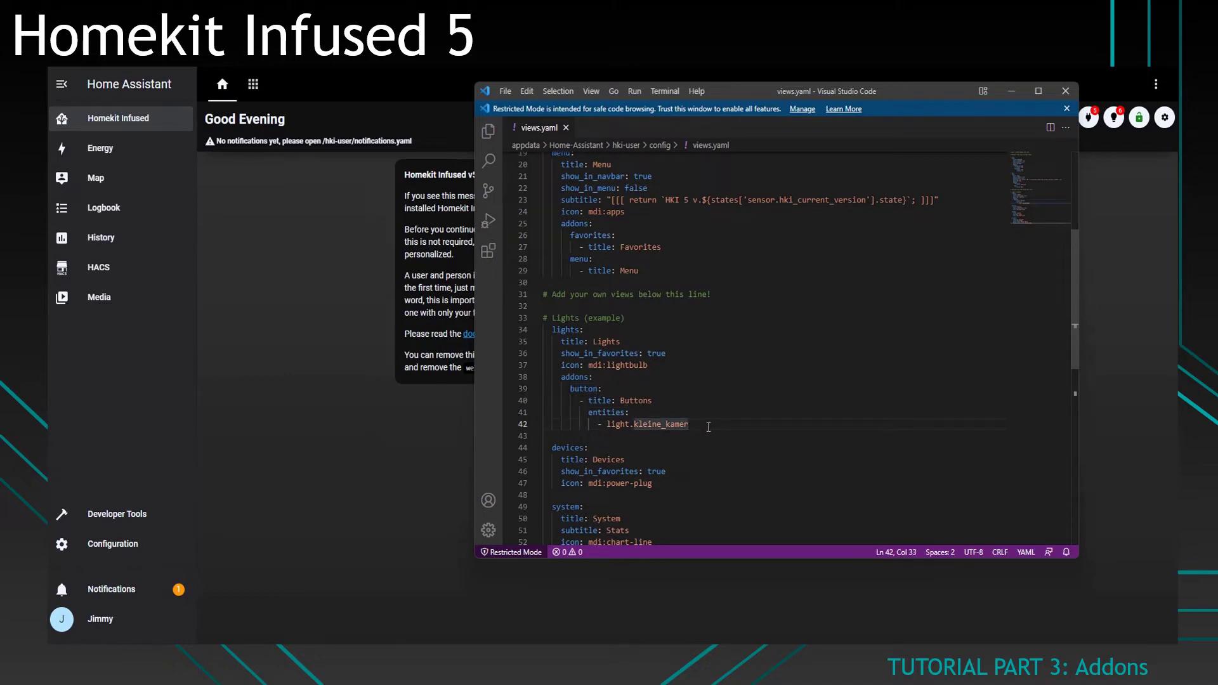
drag(708, 425, 520, 330)
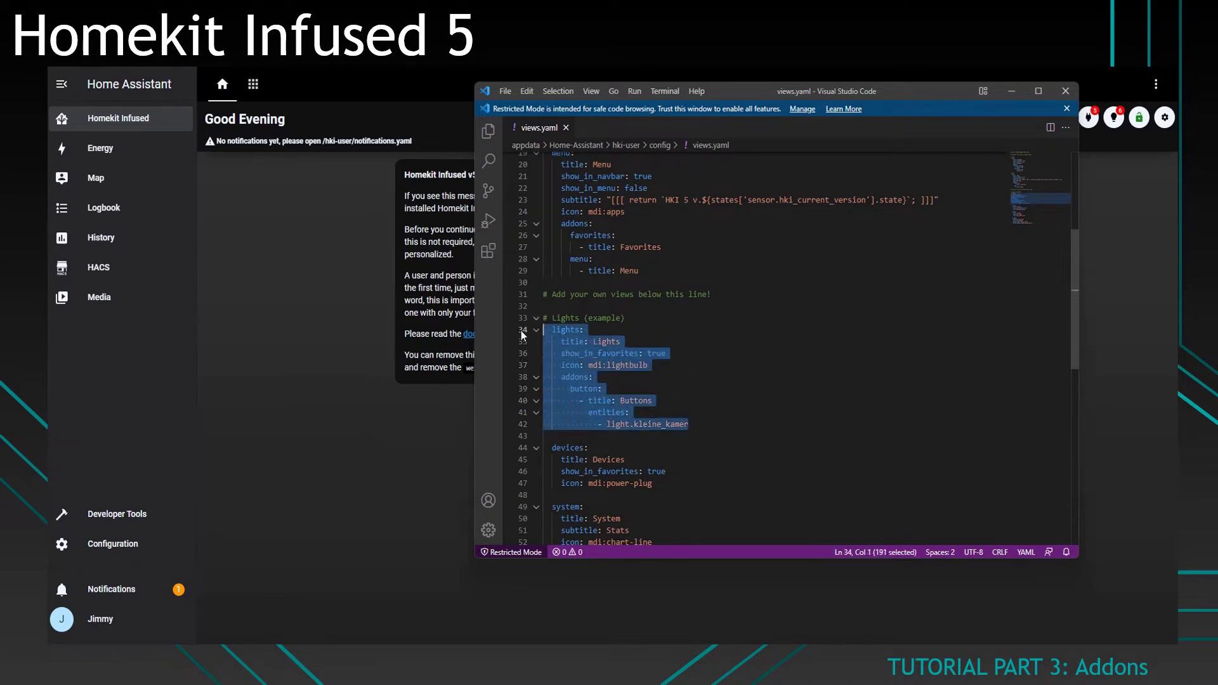
click(361, 431)
- Open the Lights view and move the editor aside to see the Kleine Kamer Buttons tile
click(730, 229)
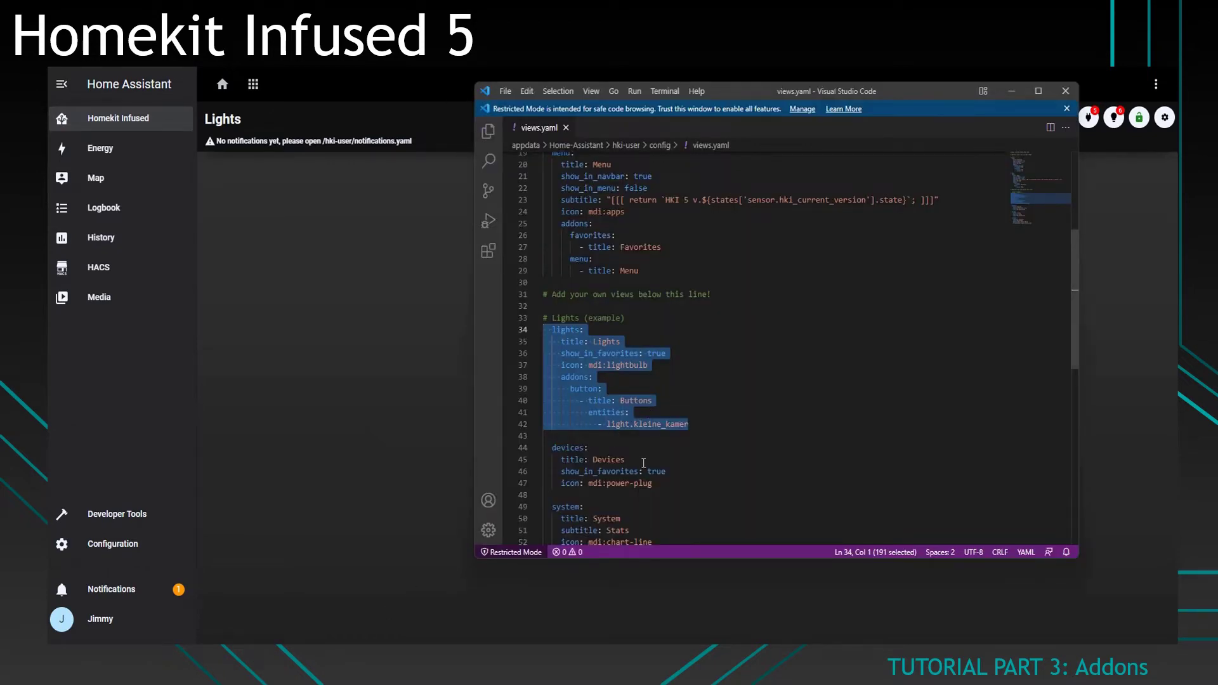
click(648, 413)
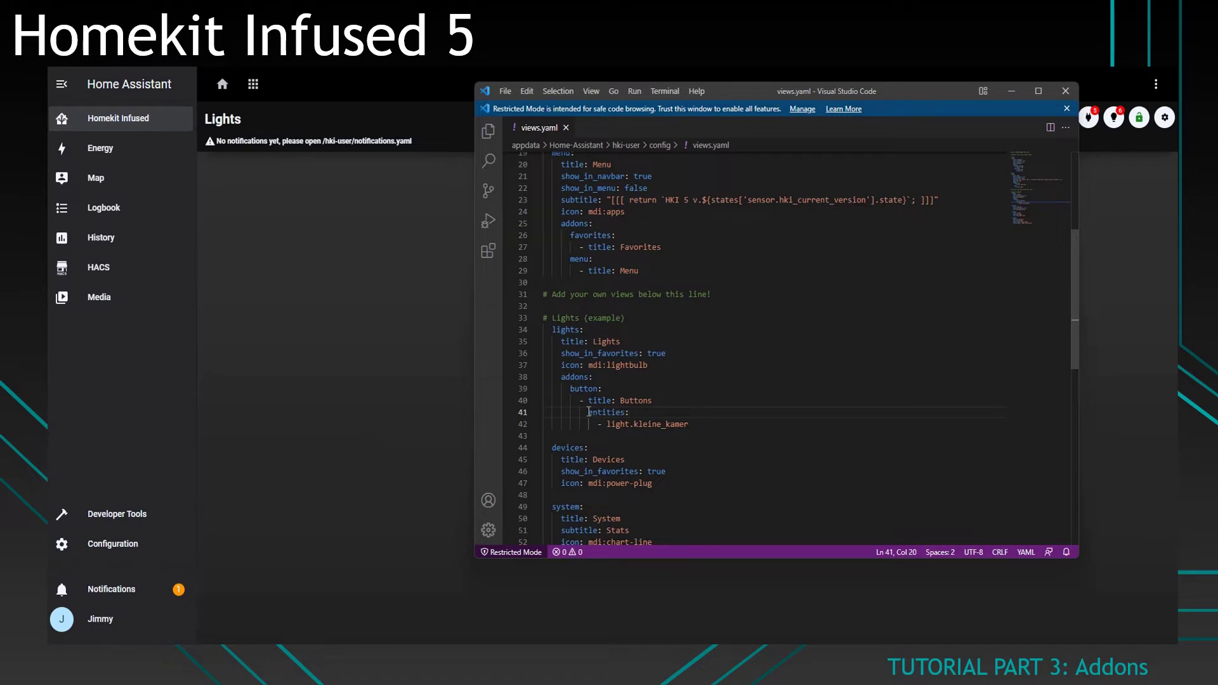
double_click(663, 423)
drag(803, 95, 513, 89)
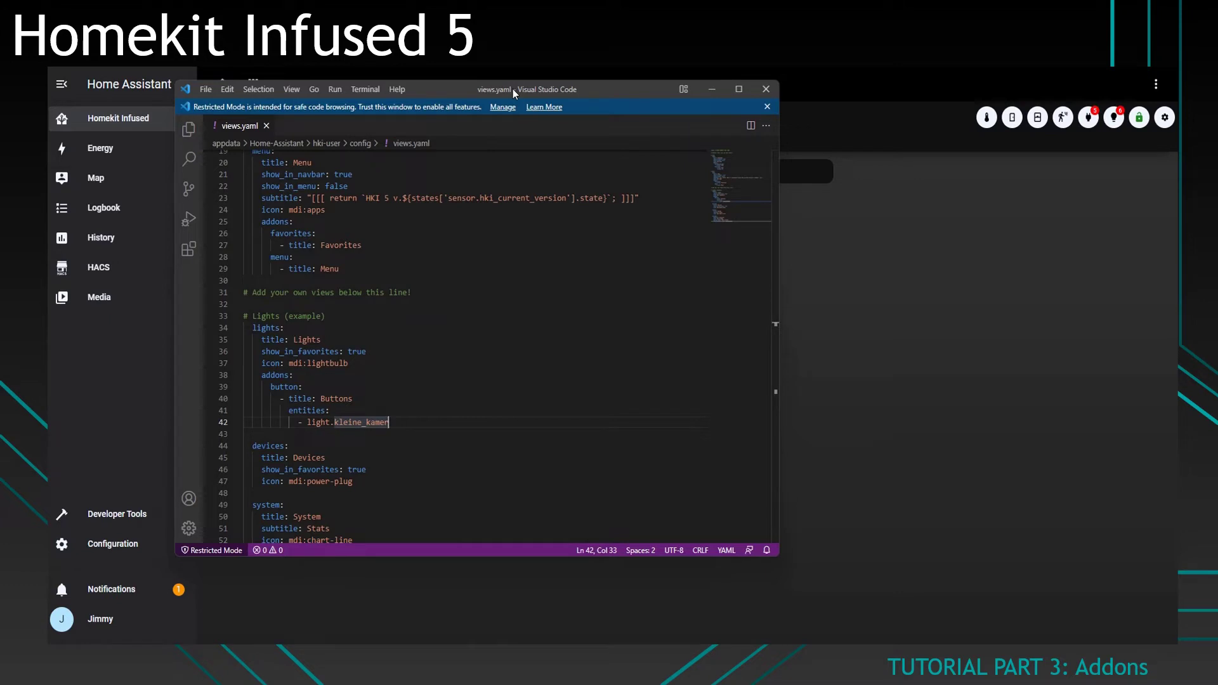
drag(512, 89, 1010, 101)
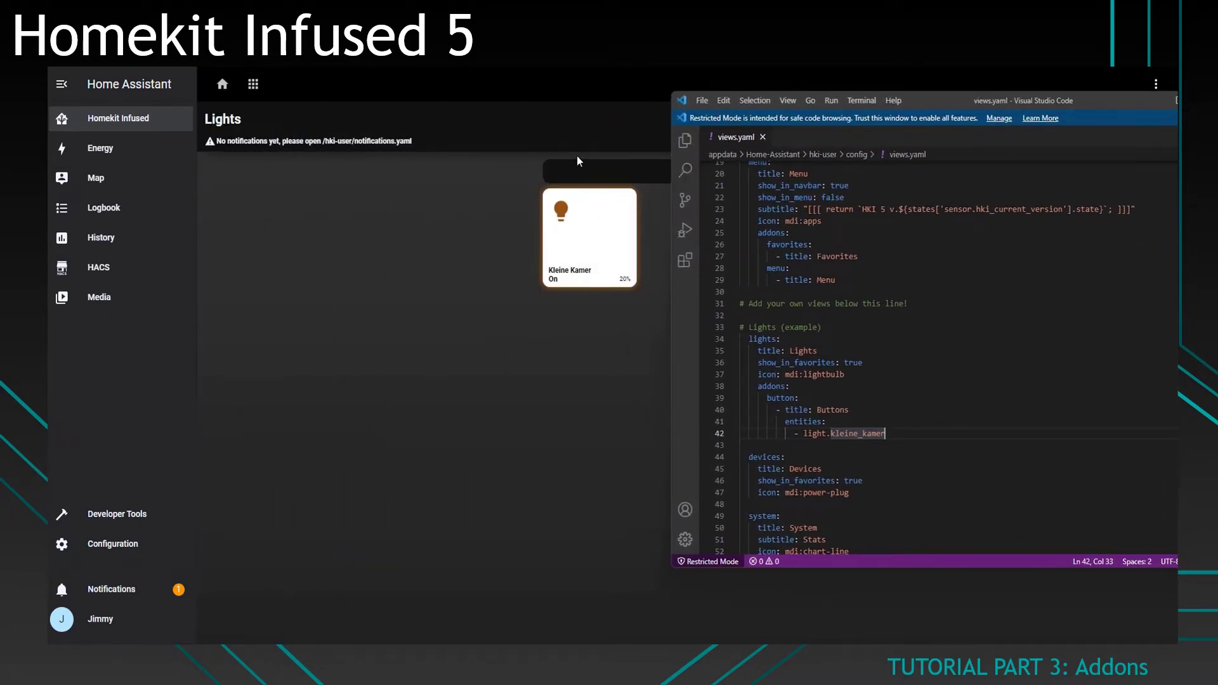
drag(945, 103, 814, 114)
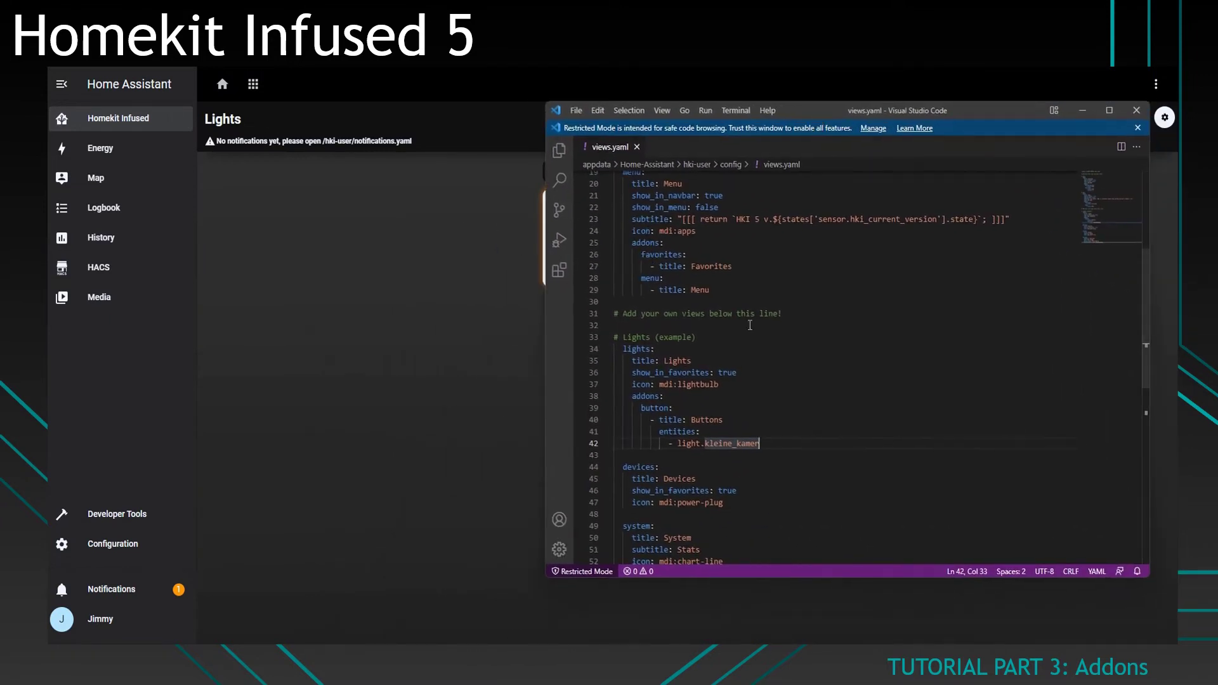
- Add a 'columns: 2' setting under the Buttons title
click(750, 422)
key(Return)
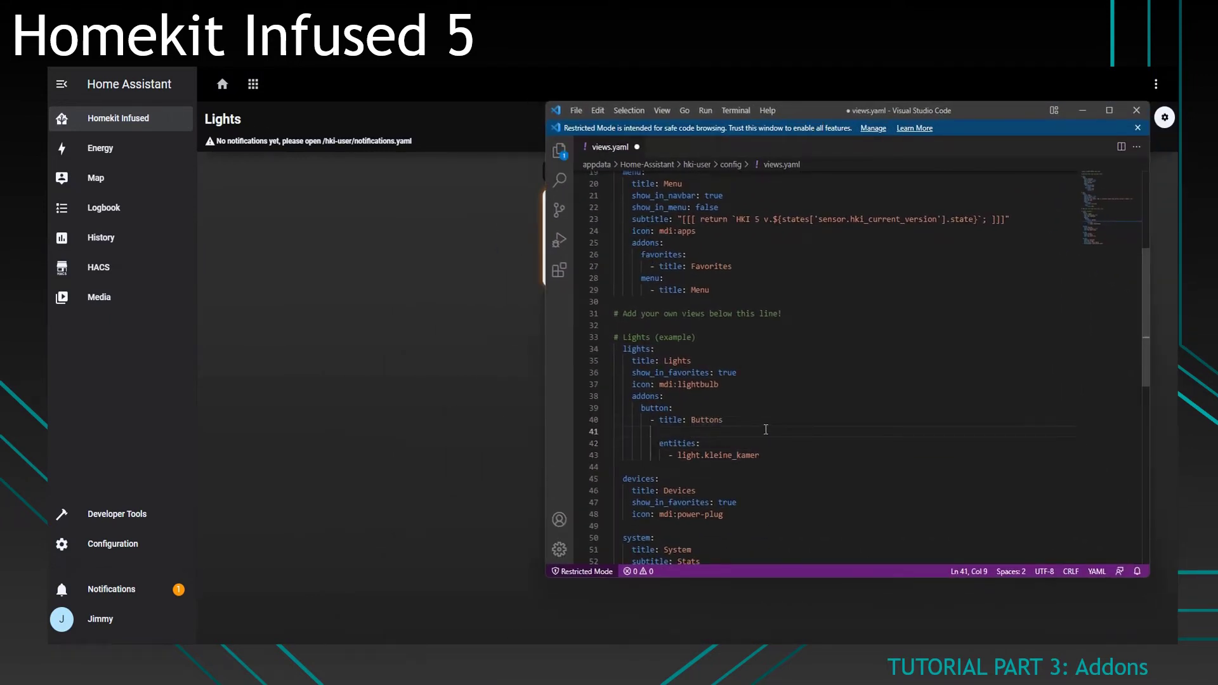
text(columns: 2)
double_click(786, 456)
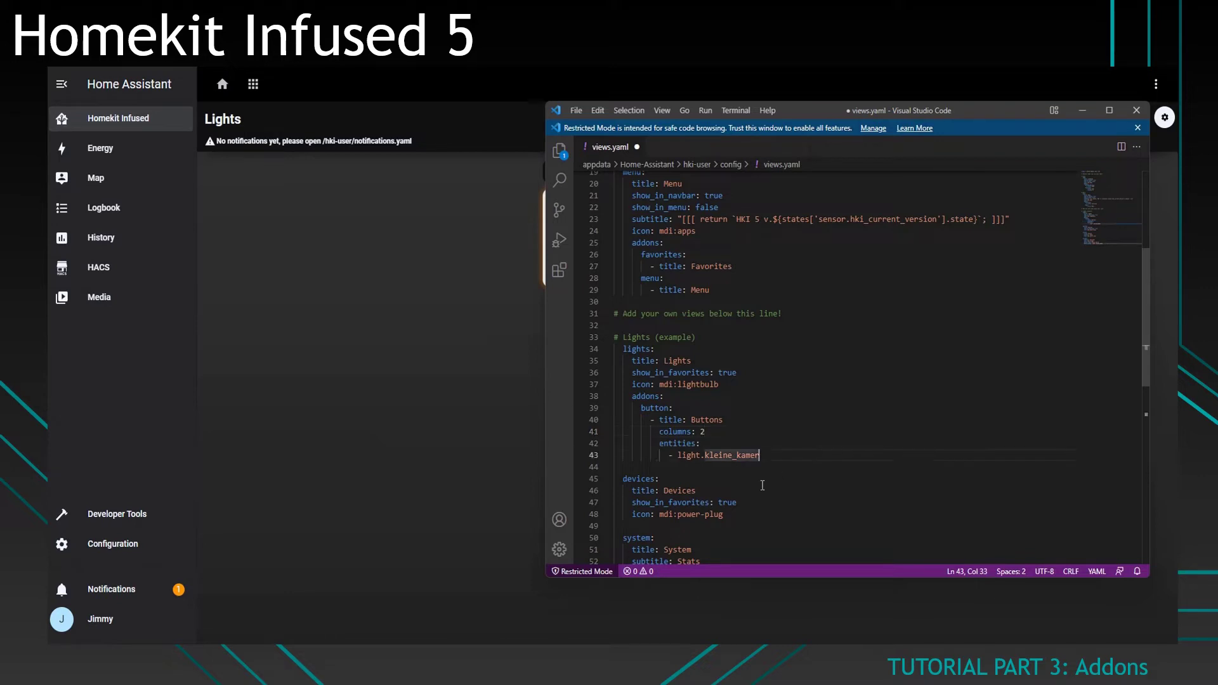
drag(888, 109, 851, 76)
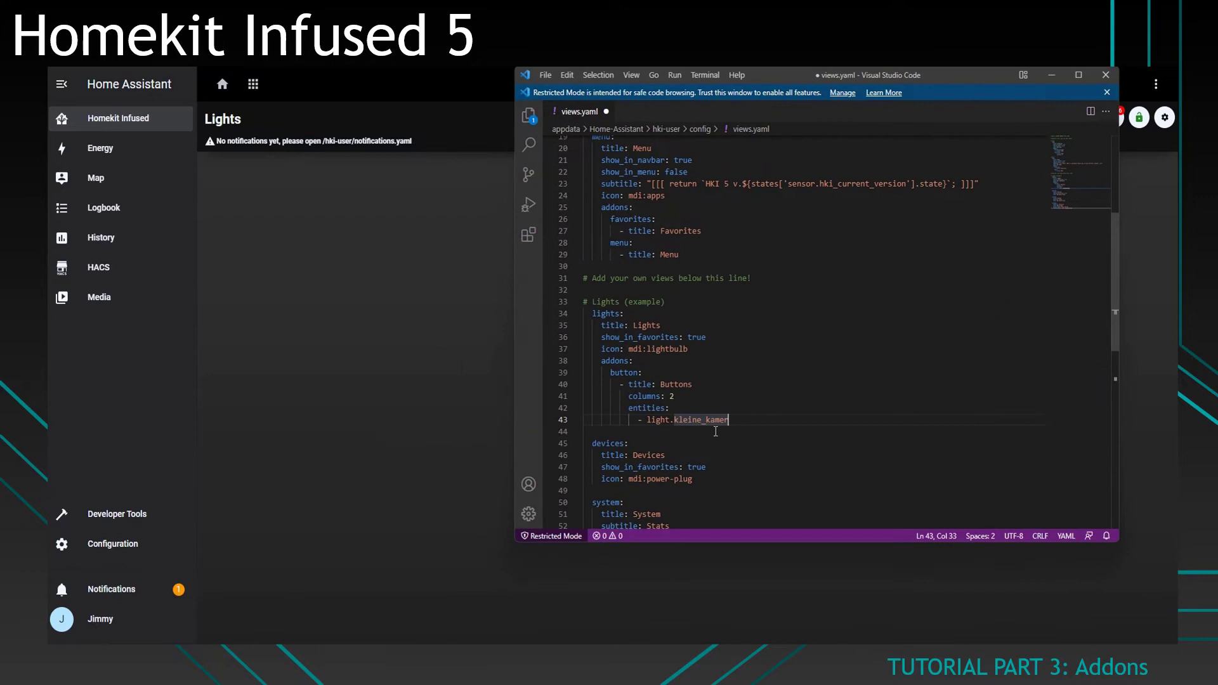
click(752, 417)
- Add light.woonkamer, light.slaapkamer and light.keuken below kleine_kamer and save views.yaml
key(Return)
text(-)
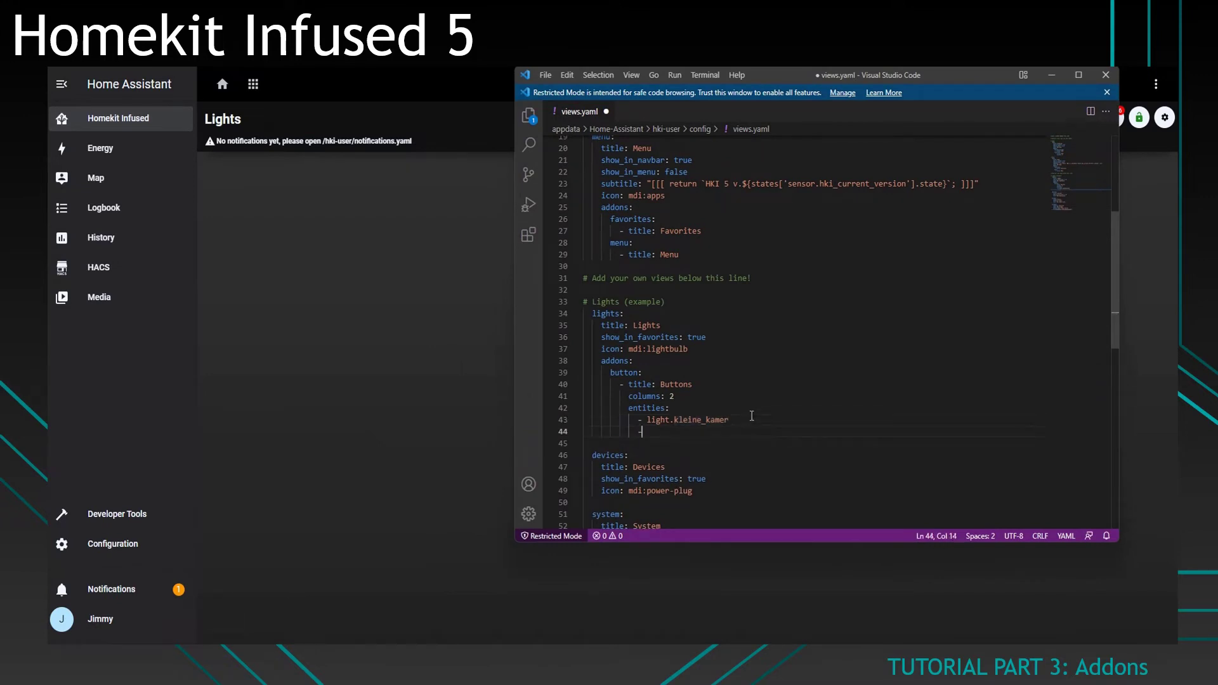
text( light.woonkamer)
key(Return)
text(- light.slaapk)
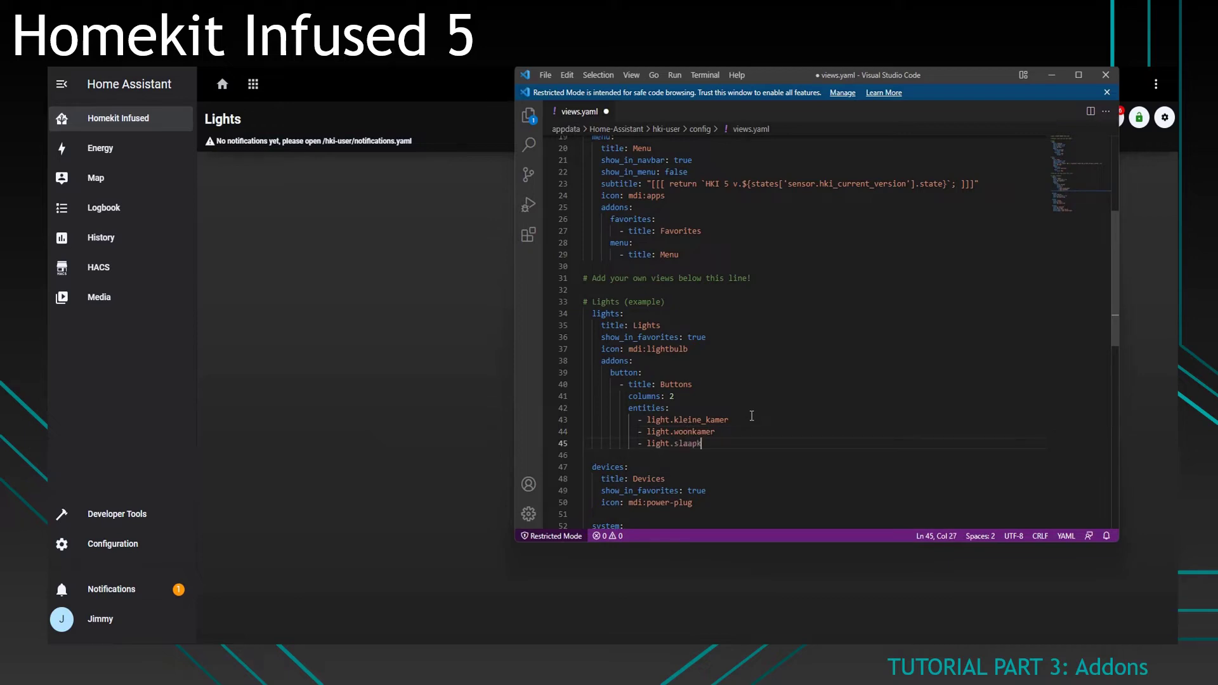
text(amer)
key(Return)
text(- light.keuken)
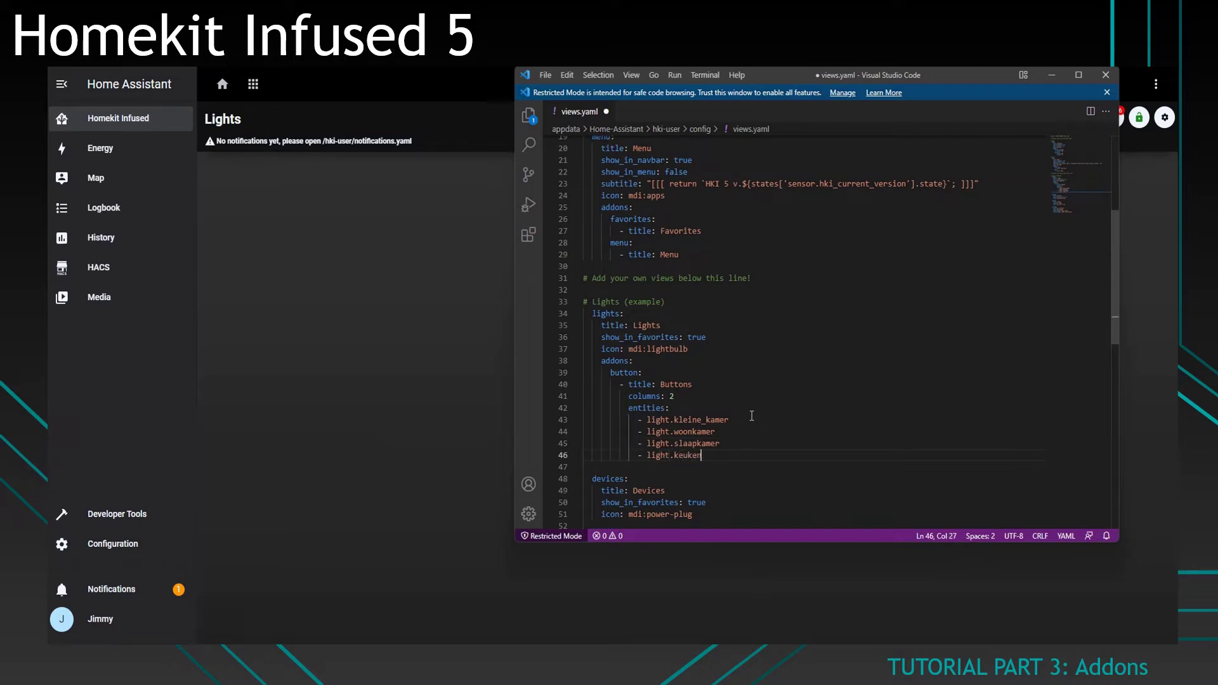
key(ctrl+s)
- Restart Home Assistant from Server Controls, then open the Lights view with its four-light Buttons stack
click(443, 373)
click(113, 544)
click(559, 412)
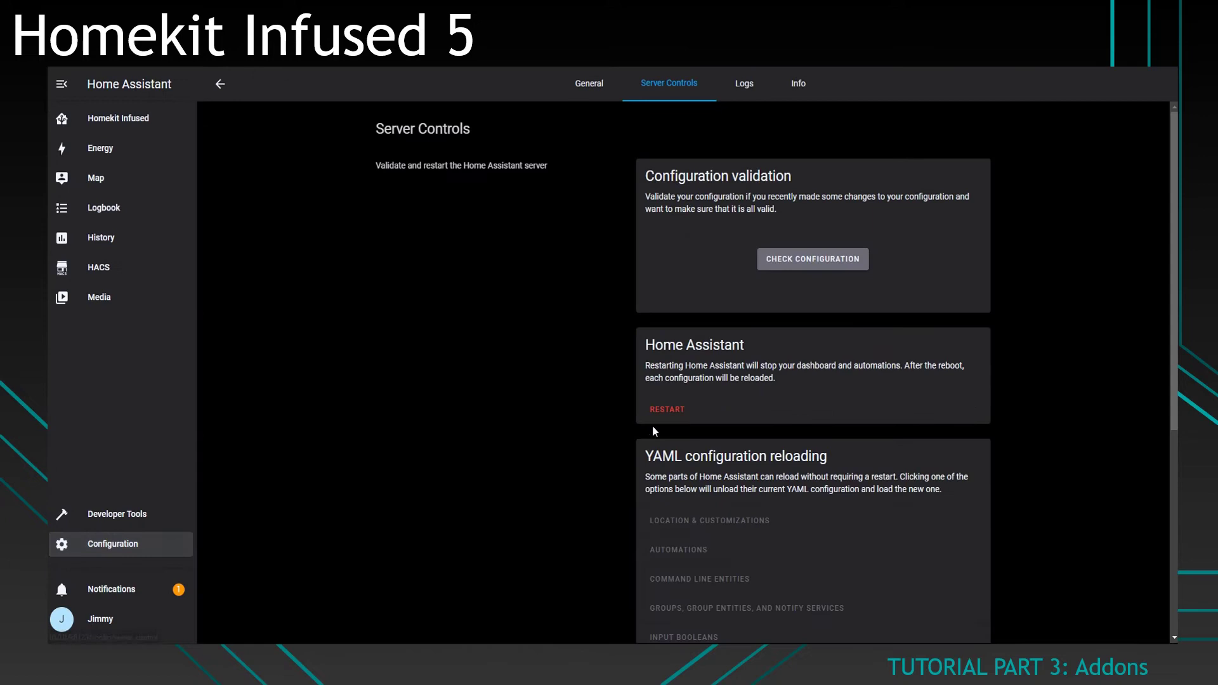
click(667, 410)
click(708, 400)
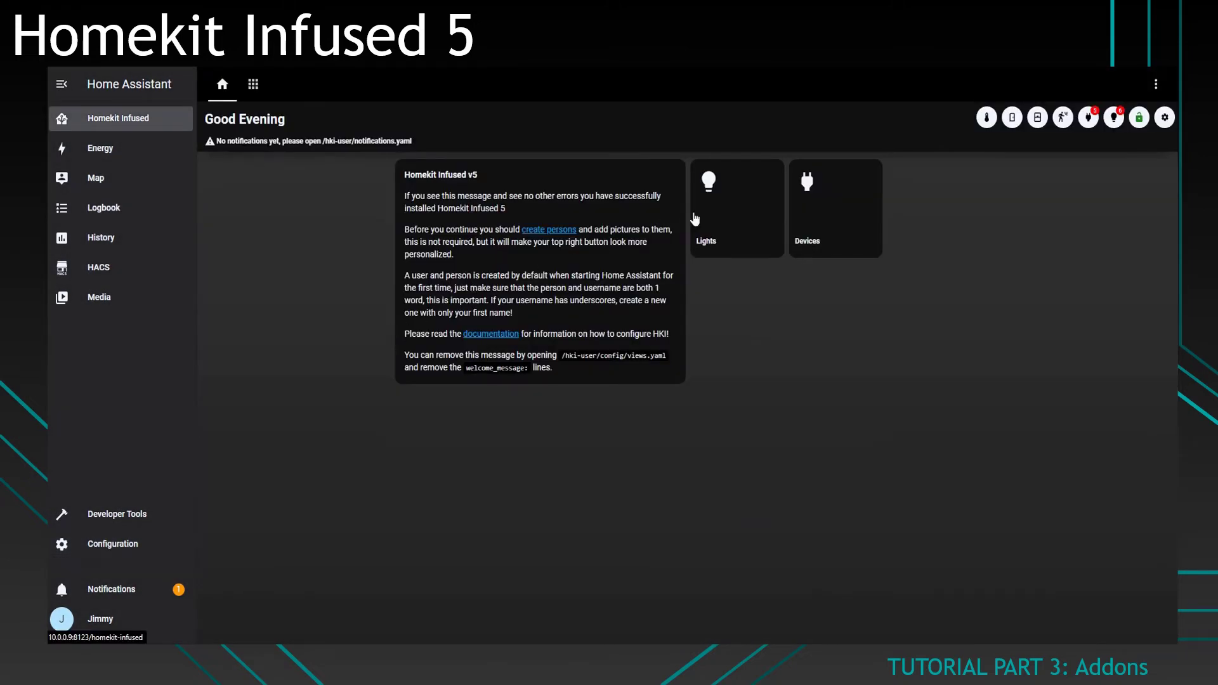
click(721, 216)
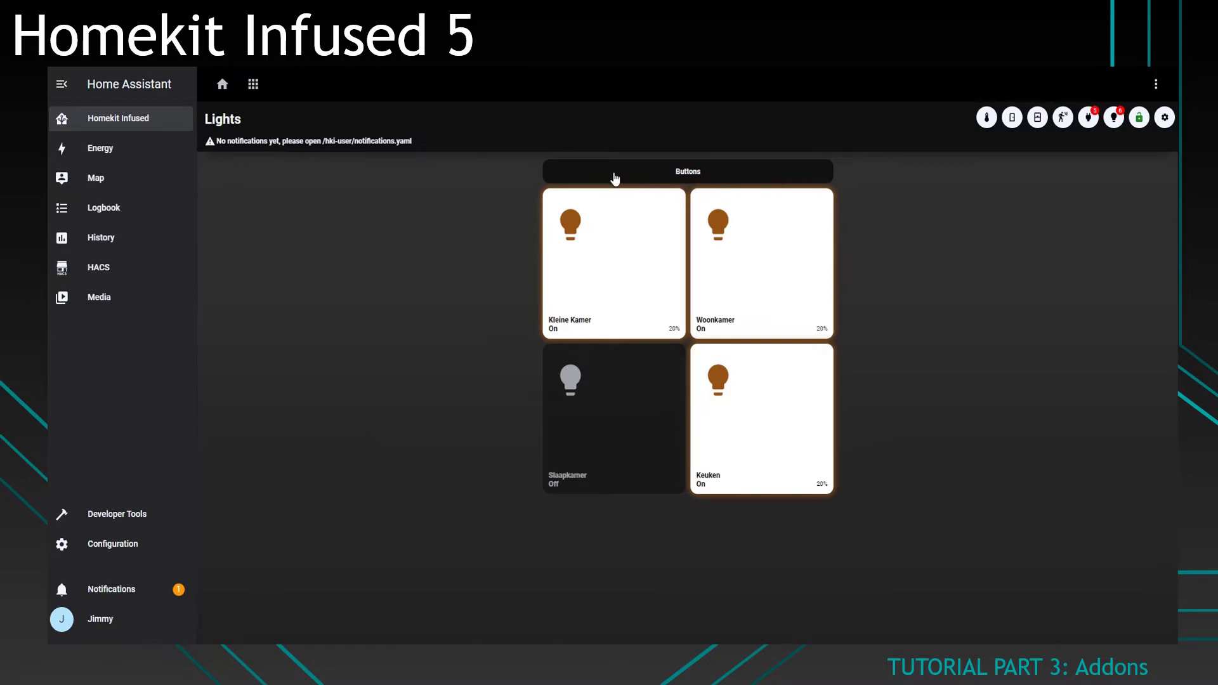
- Add a new 'title: Switches' stack line below light.keuken in views.yaml
key(alt+Tab)
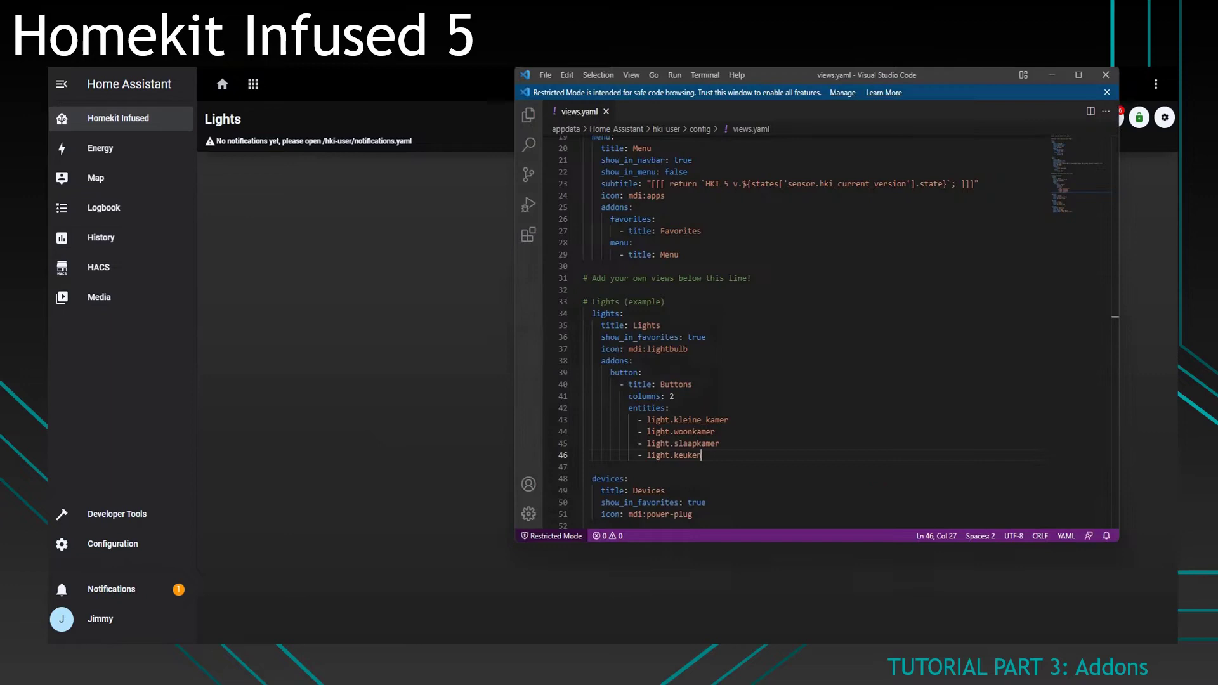
scroll(673, 334, down, 2)
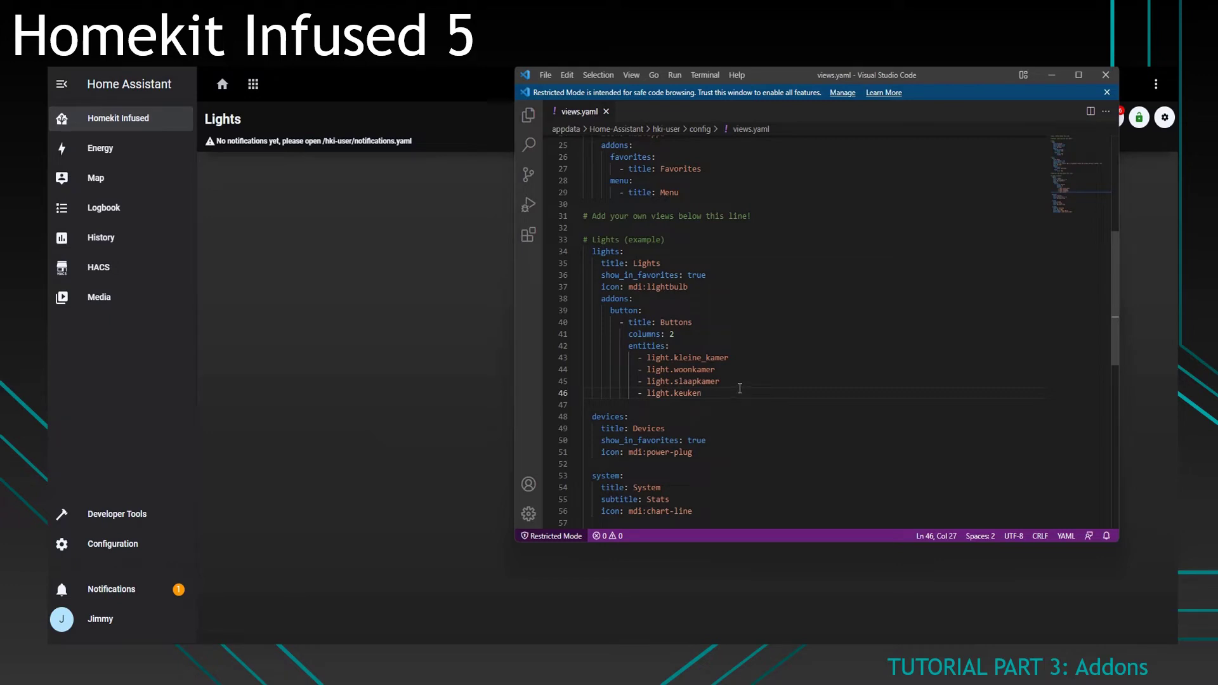
key(Return)
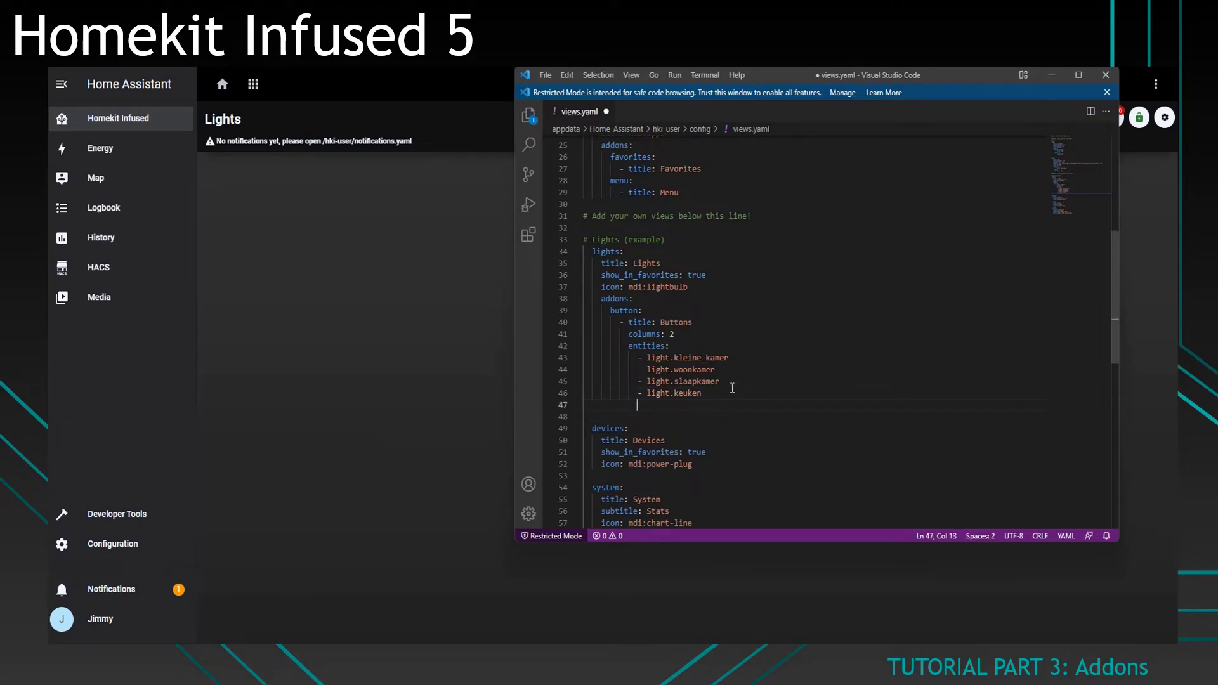
key(BackSpace)
key(BackSpace)
text(- n)
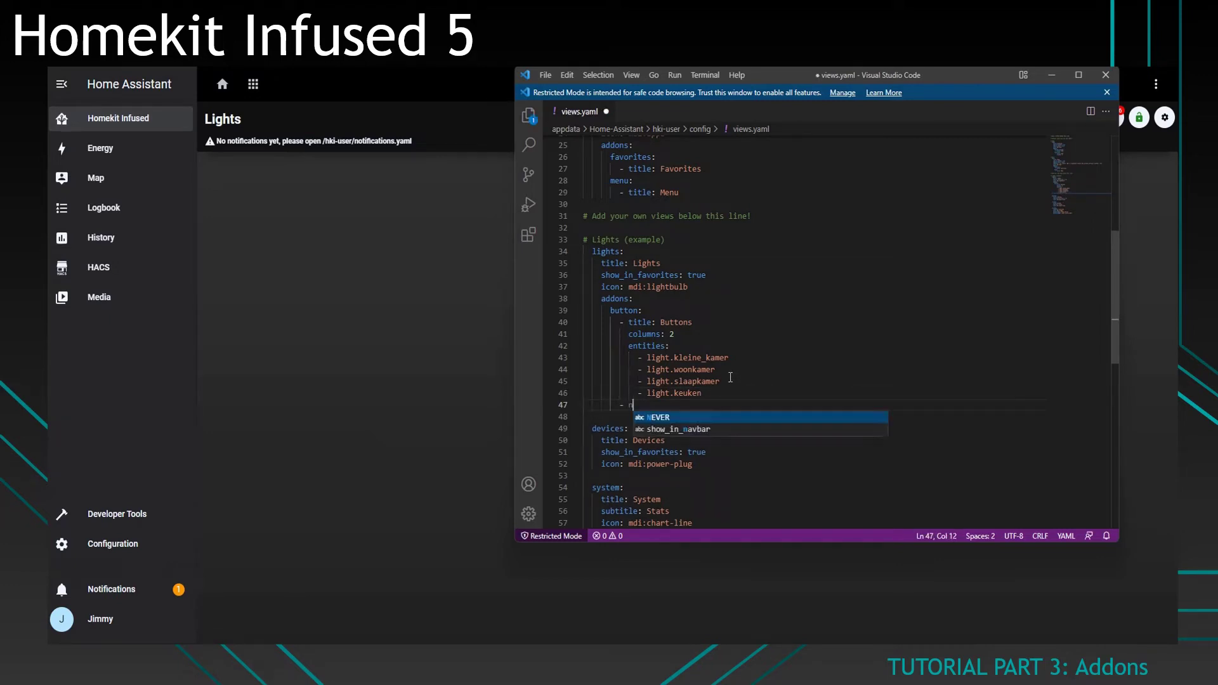
key(Escape)
key(BackSpace)
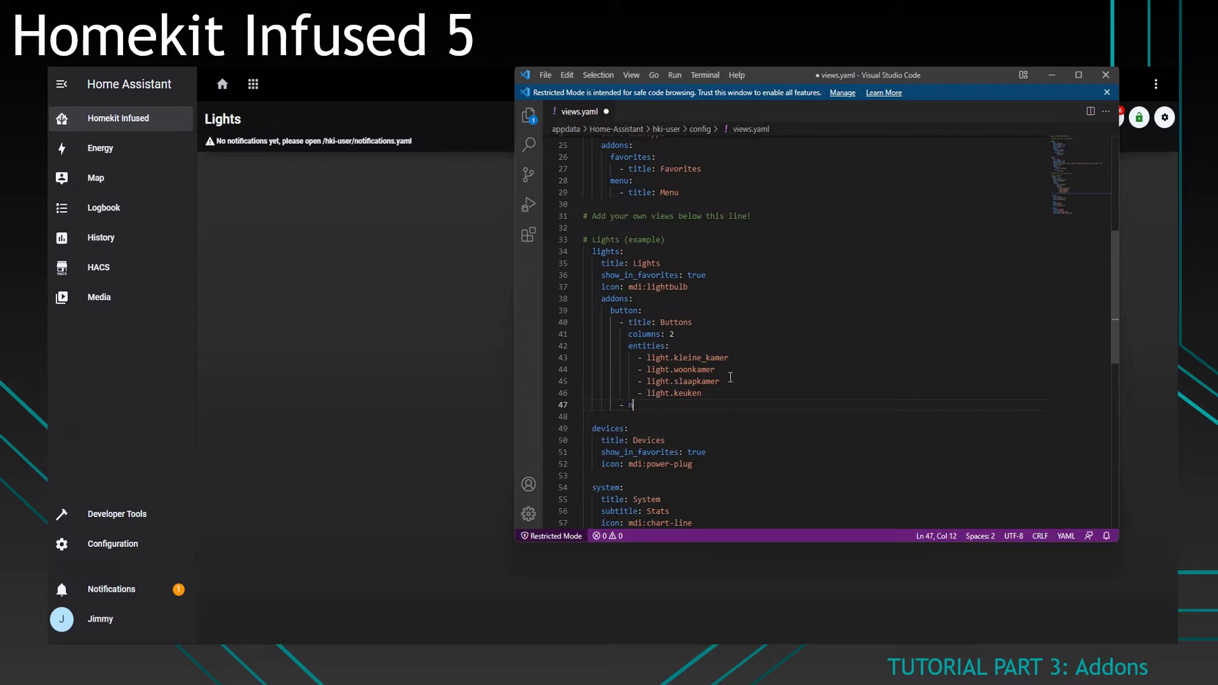
text(title: Switches)
- Retitle Buttons to Lights, give Switches columns: 2 with switch.afzuigkap, and save
double_click(676, 322)
text(Lights)
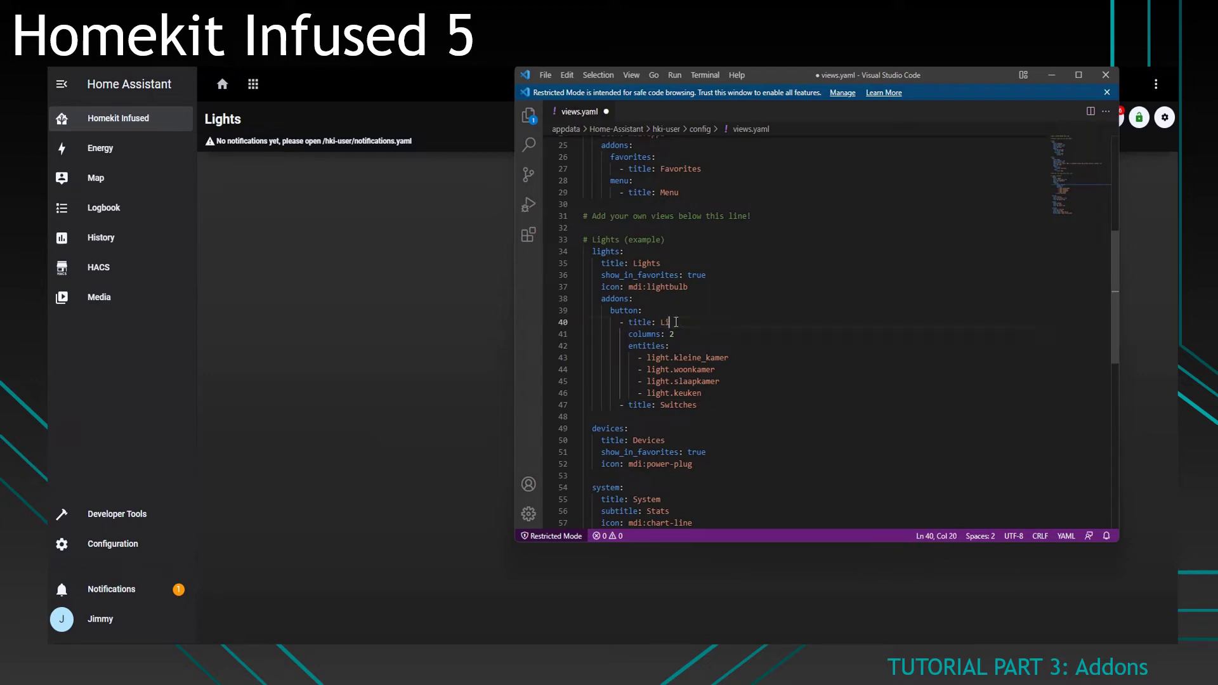
click(721, 406)
key(Return)
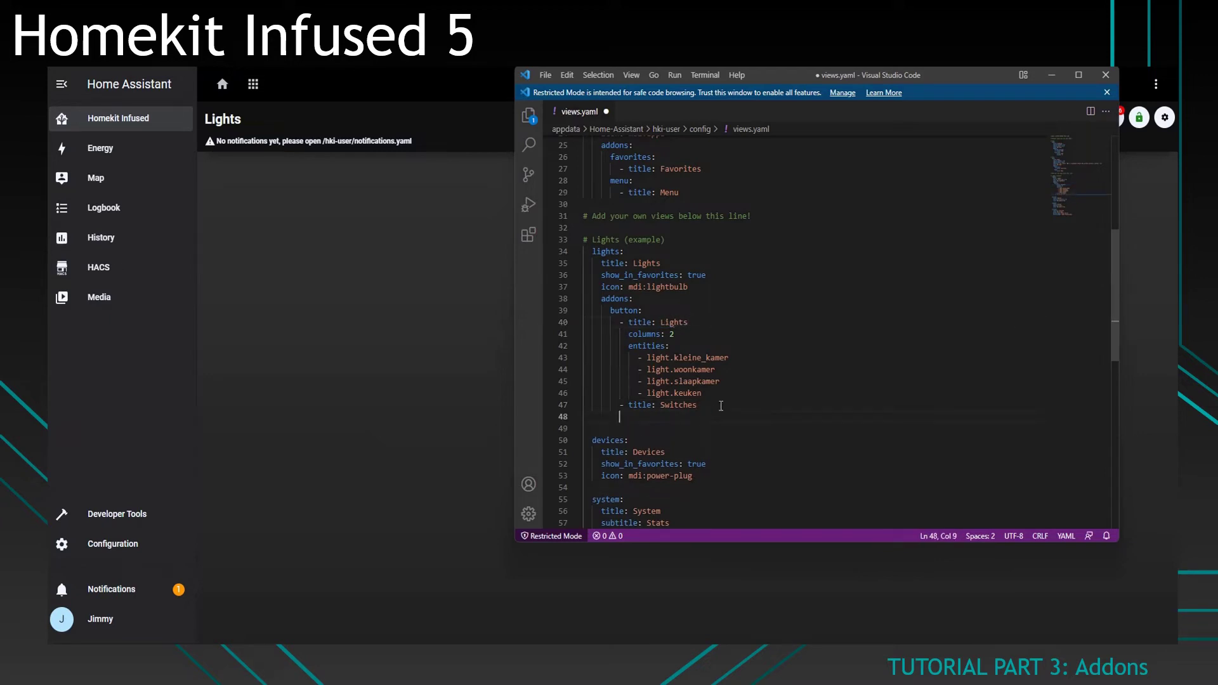
text(columns: 2)
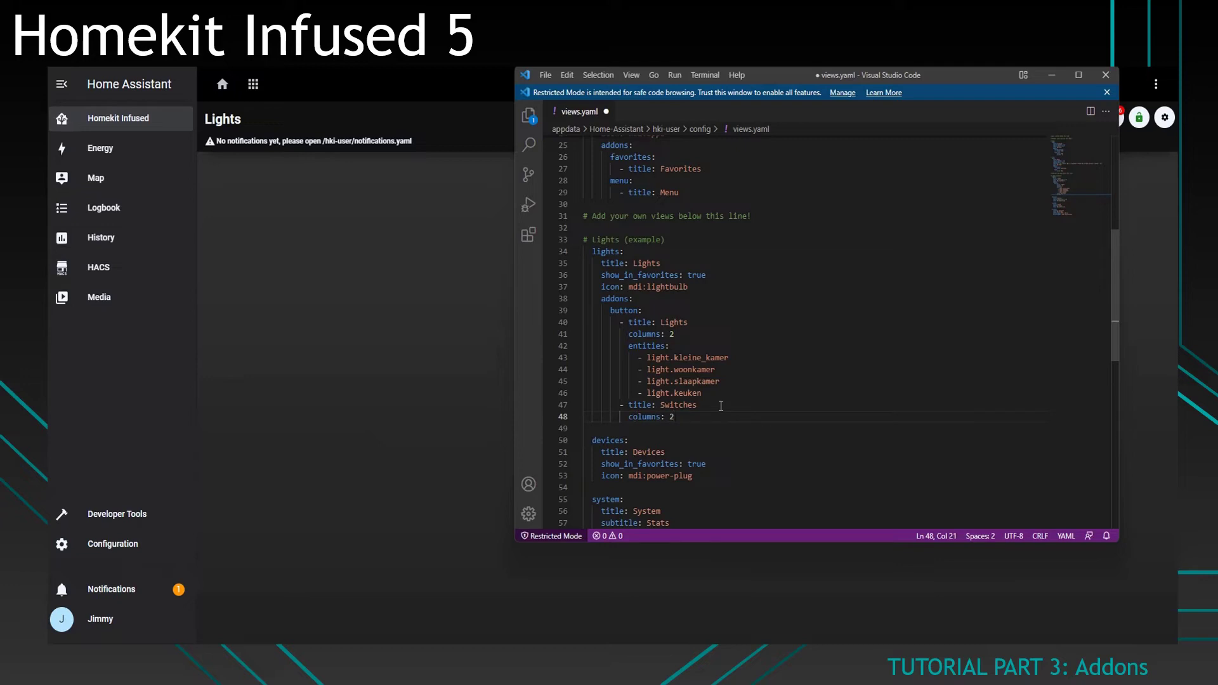
key(Return)
text(entities:)
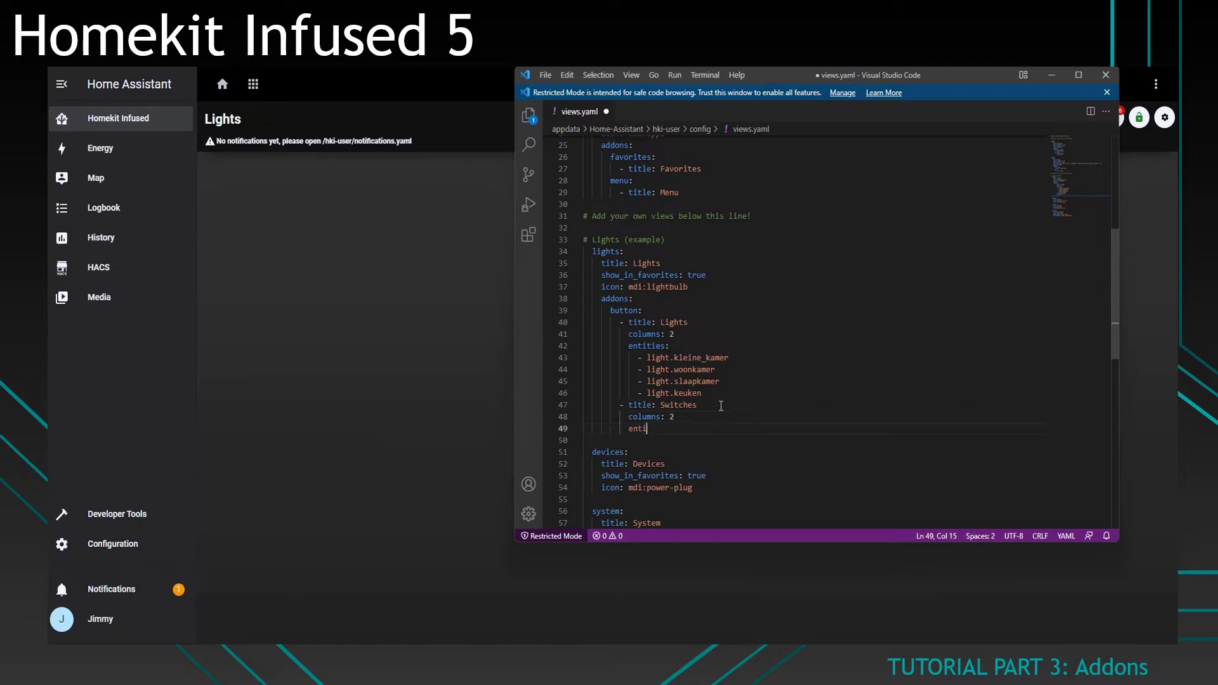
key(Return)
text(- )
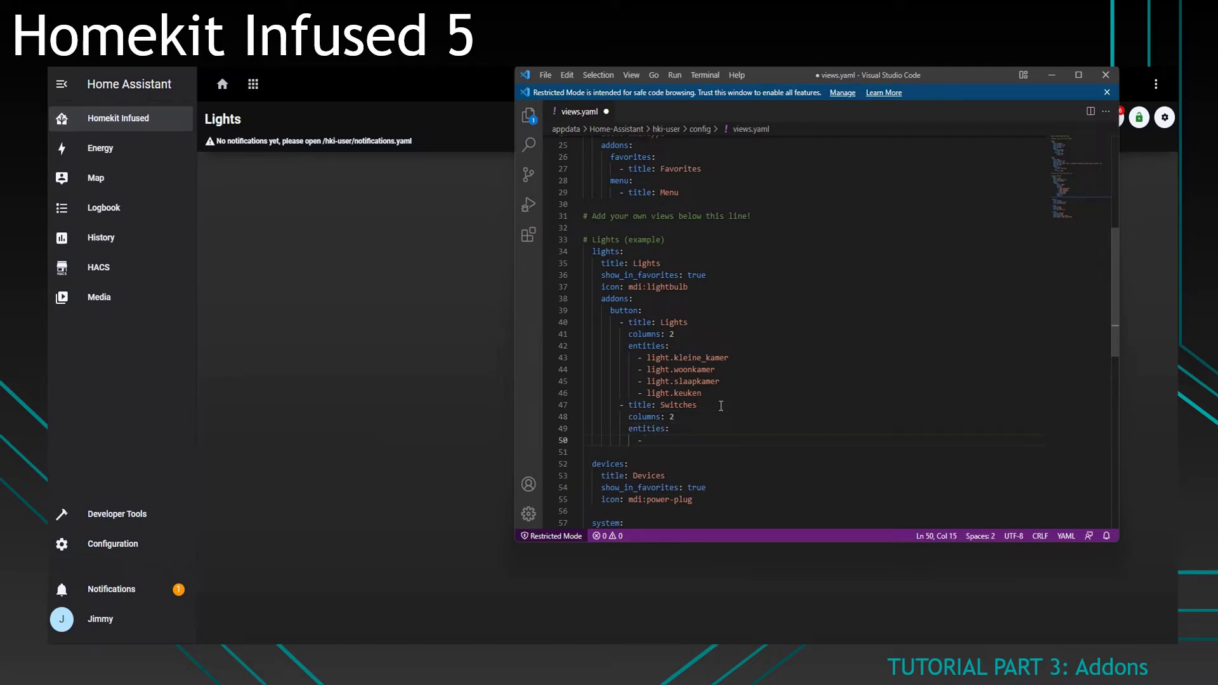
text(switch.afzuigkap)
key(ctrl+s)
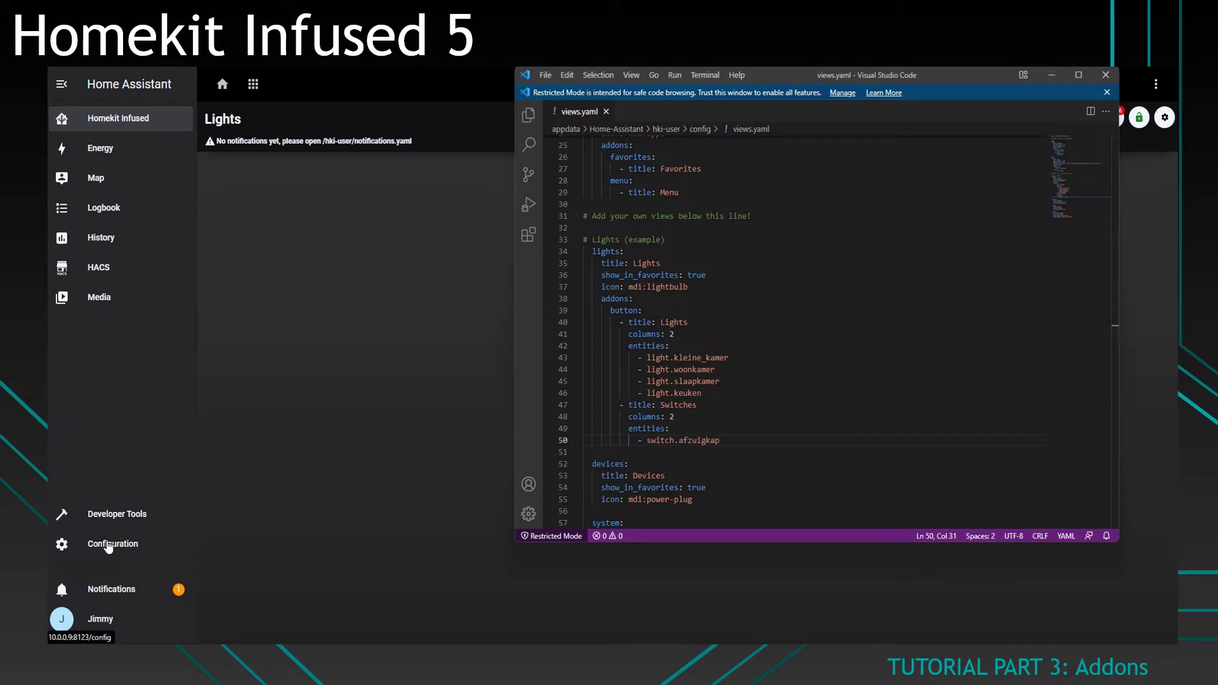
- Restart Home Assistant and open the Lights view with its new Switches stack and Afzuigkap tile
click(83, 545)
click(609, 450)
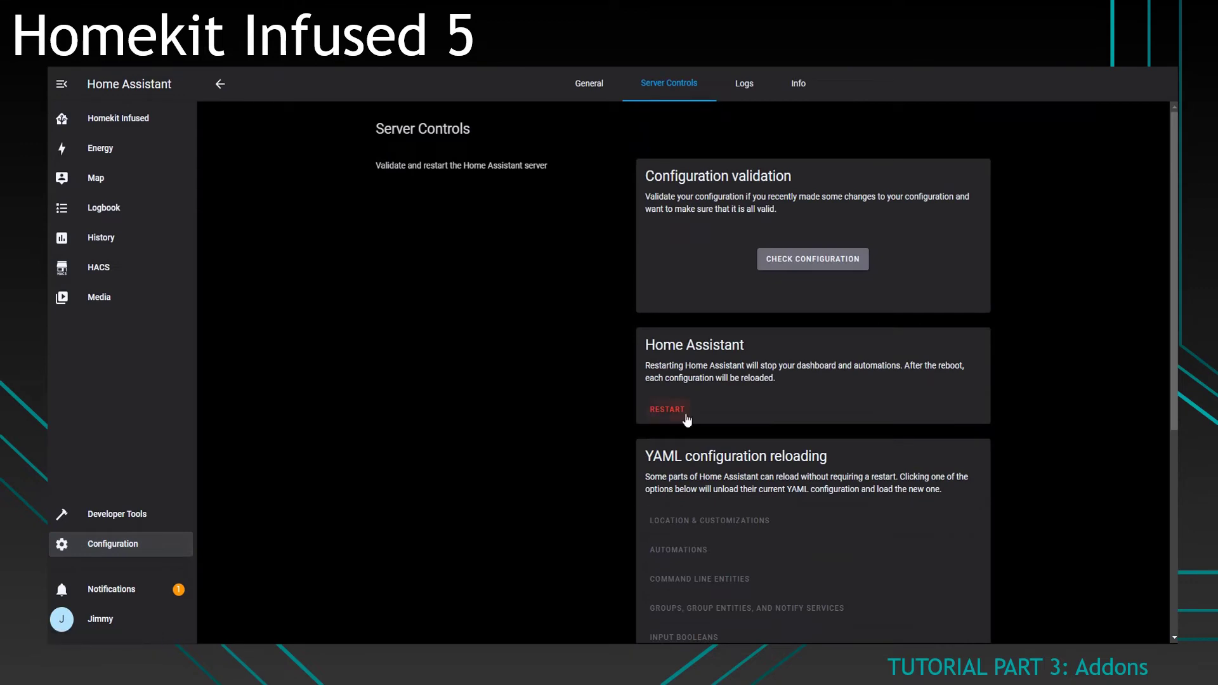
click(668, 410)
click(713, 410)
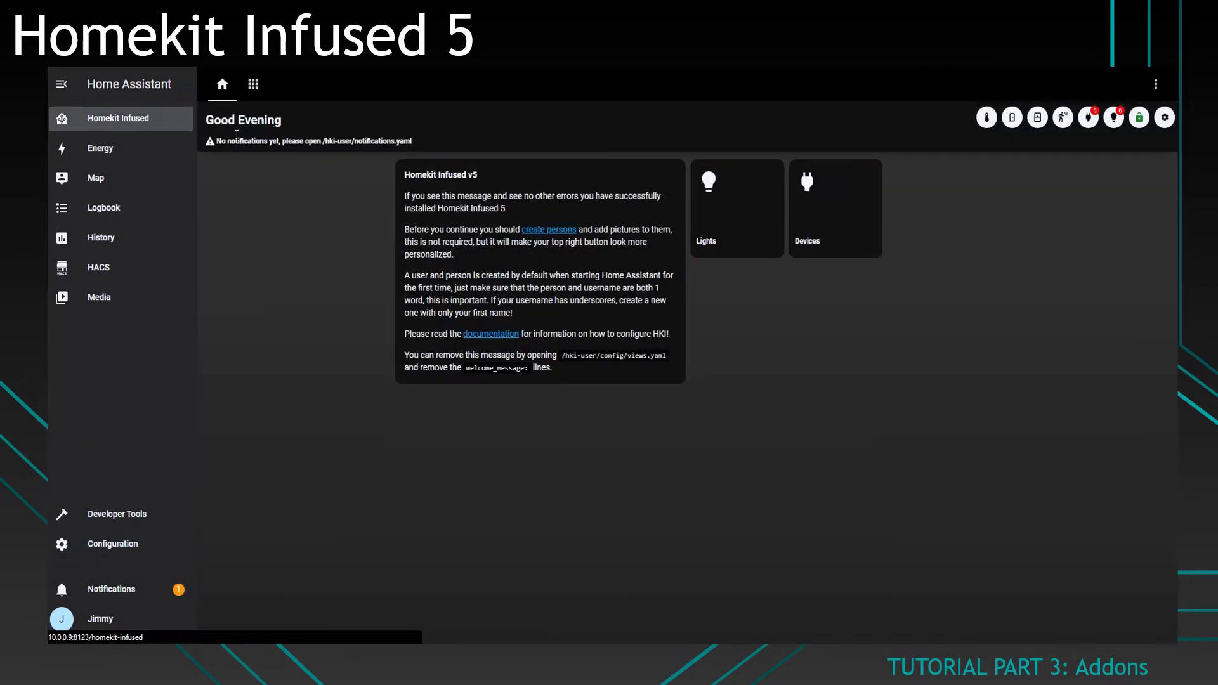
click(753, 216)
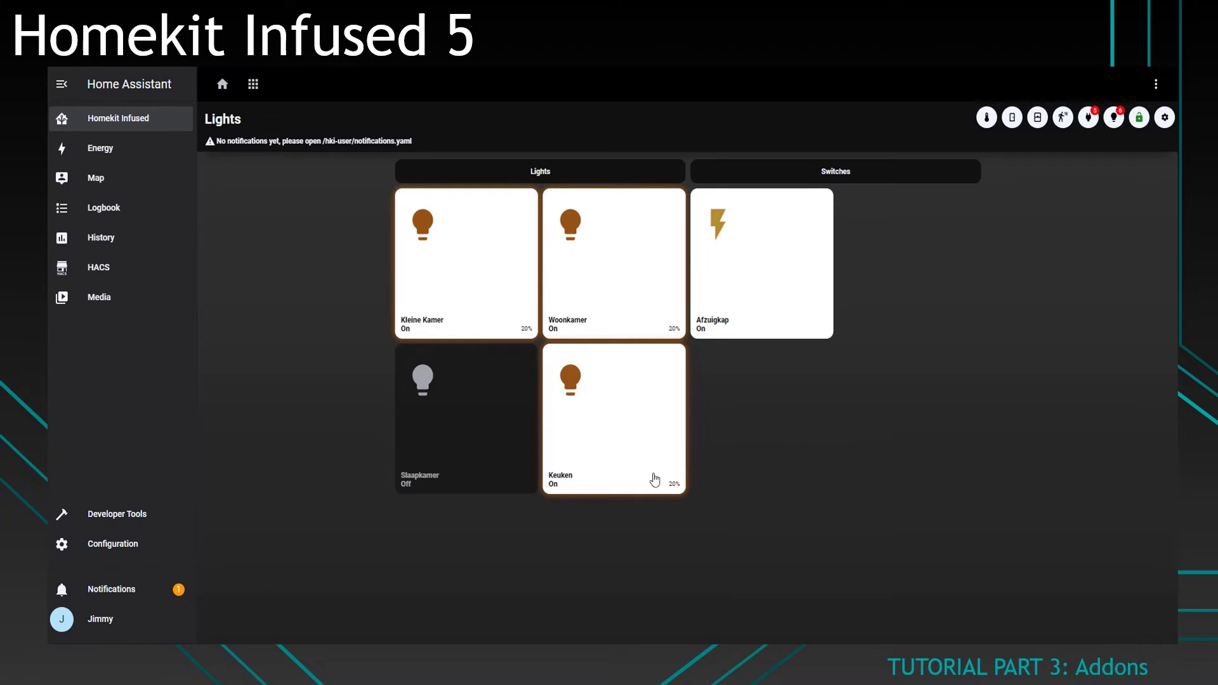
key(alt+Tab)
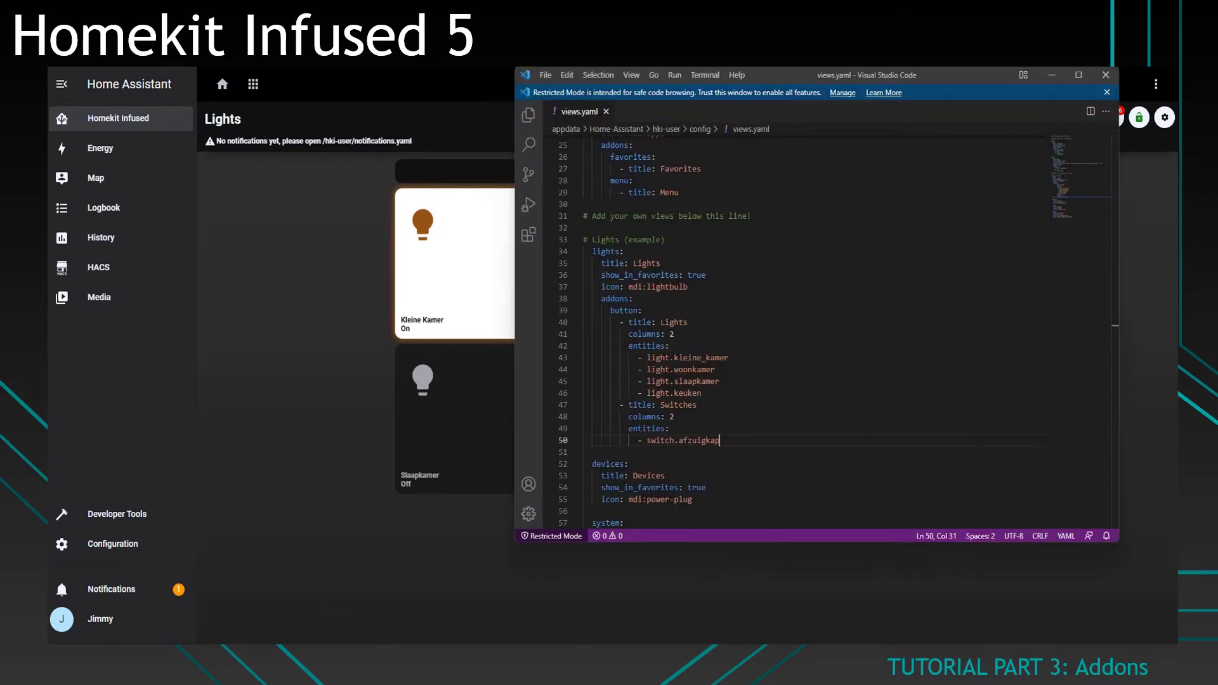
- Review the light.kleine_kamer and switch.afzuigkap lines in views.yaml
click(787, 357)
click(744, 437)
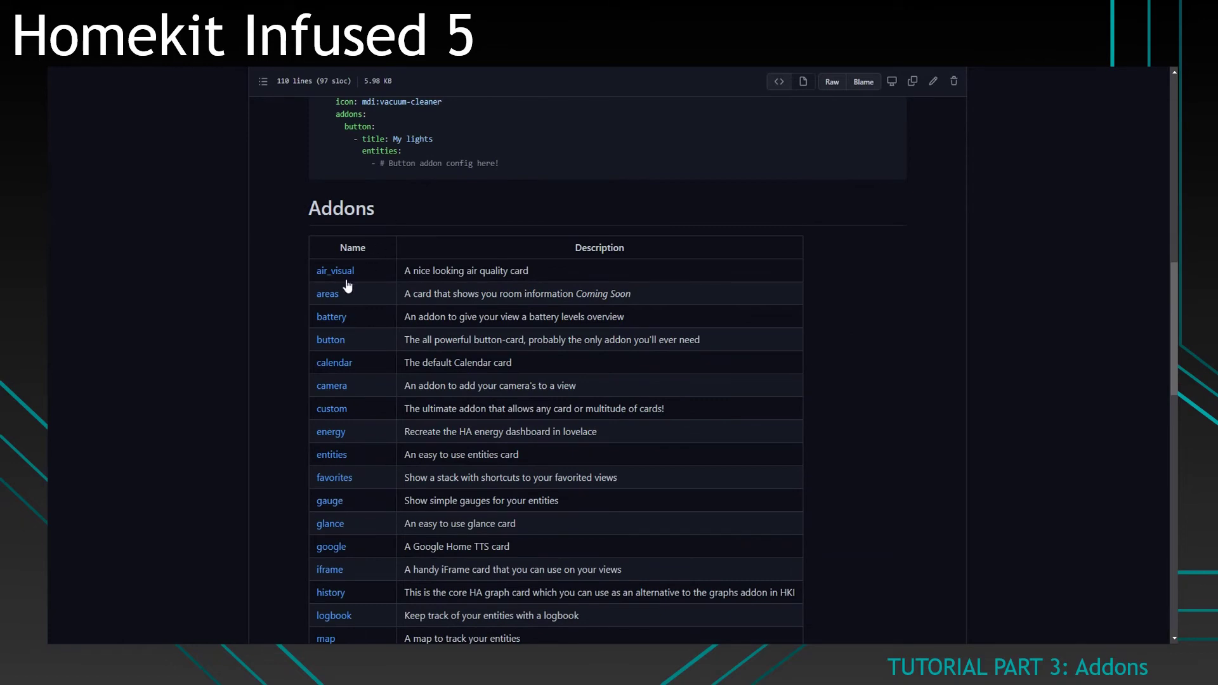
scroll(342, 330, down, 3)
scroll(337, 397, up, 1)
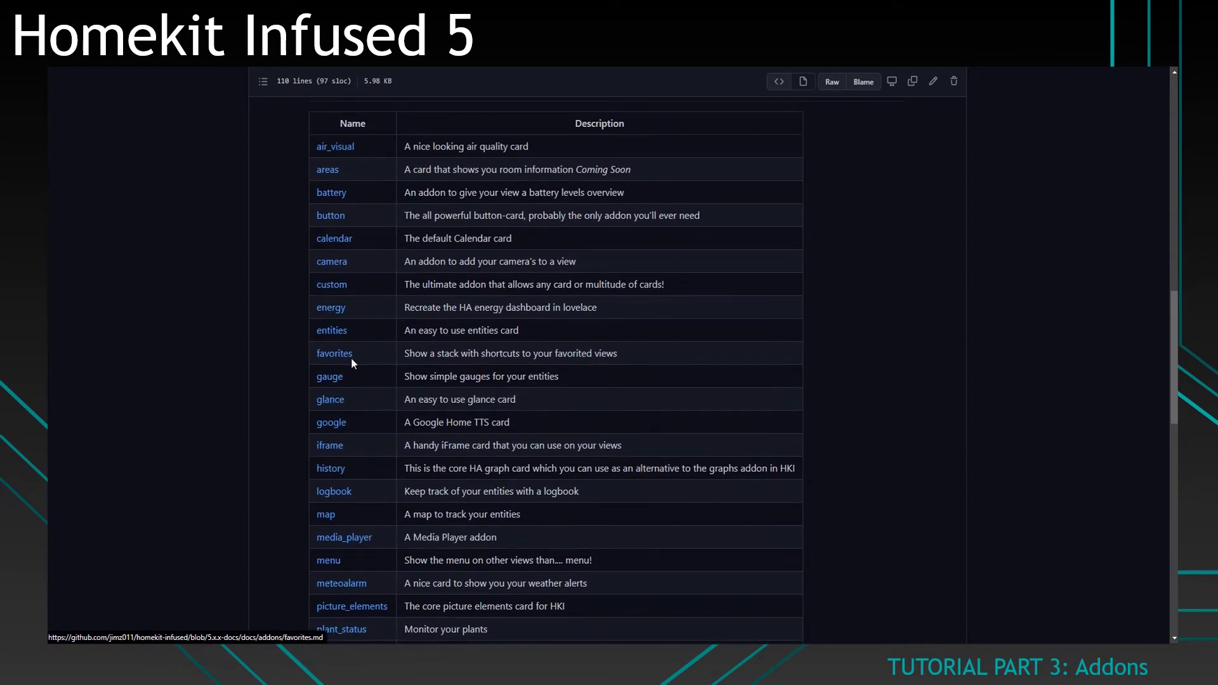
- Open the camera addon docs and highlight the columns (default 3) and aspect_ratio options
click(340, 269)
scroll(370, 295, down, 8)
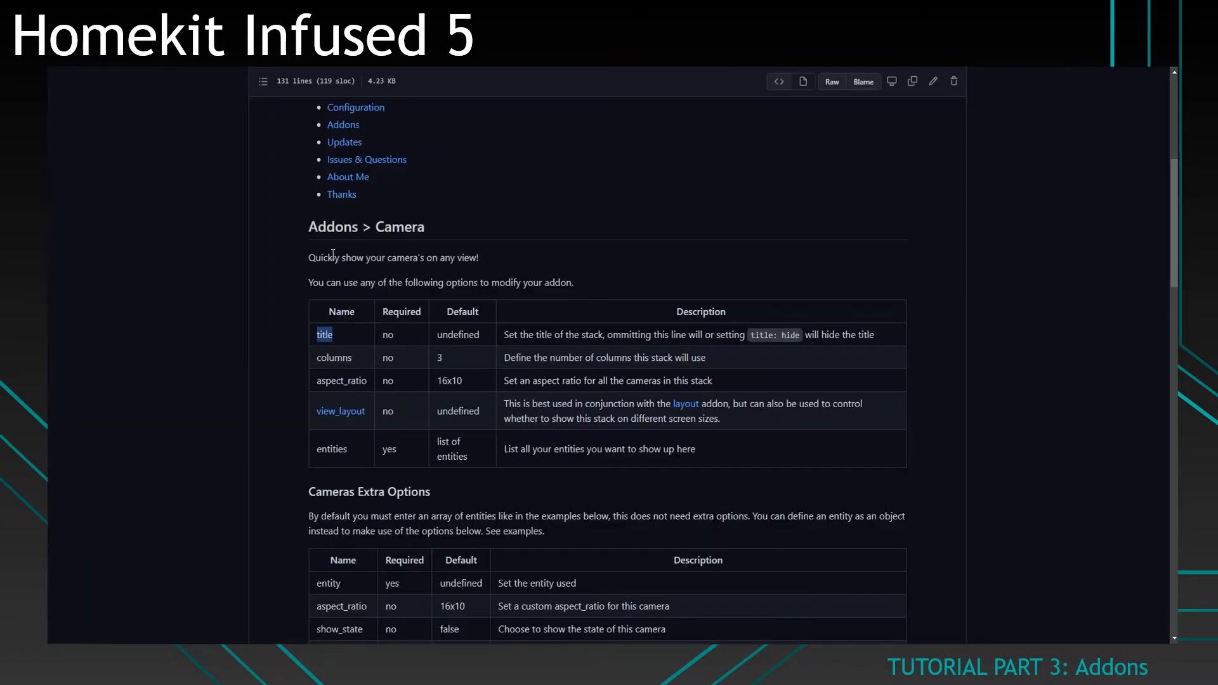
drag(316, 360, 360, 360)
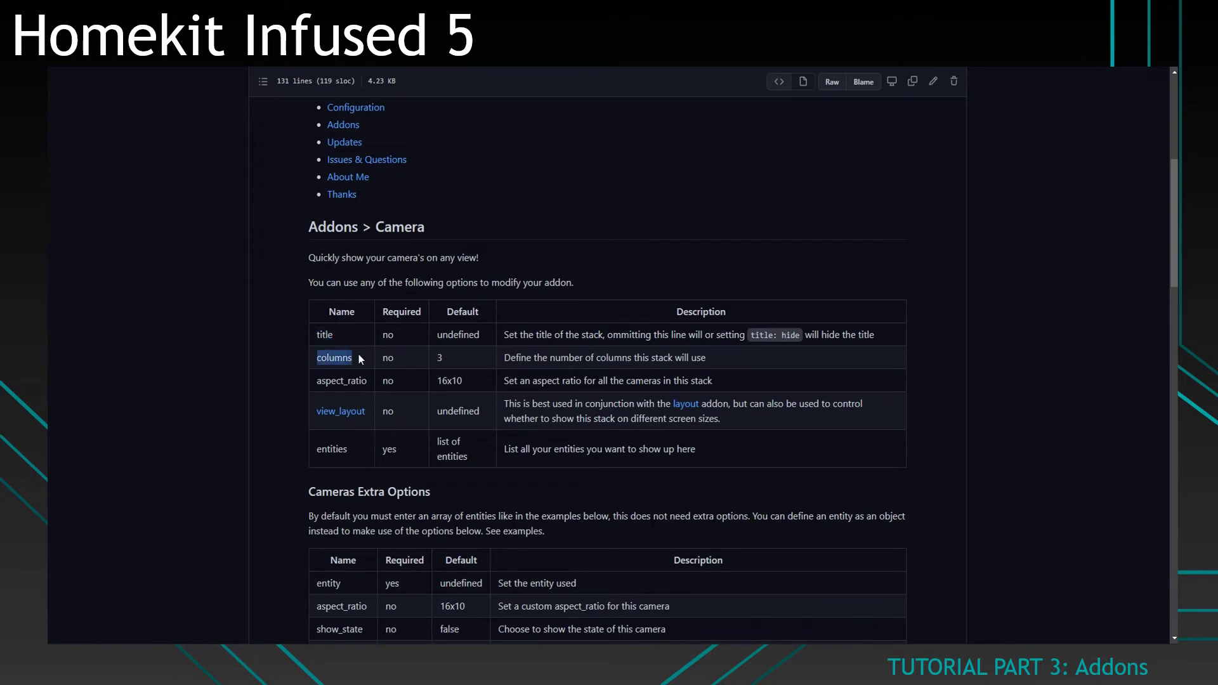
drag(435, 358, 444, 359)
drag(316, 381, 392, 380)
click(393, 380)
scroll(320, 451, down, 4)
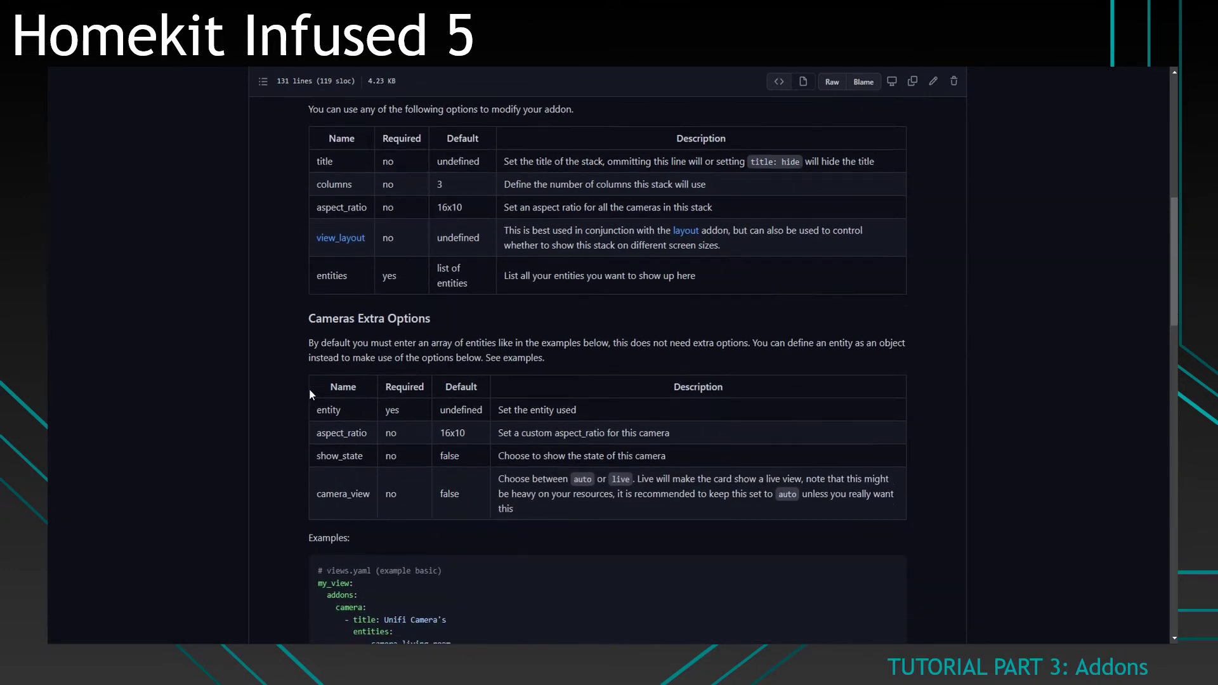
- Browse the map addon documentation from the addons list
key(alt+Left)
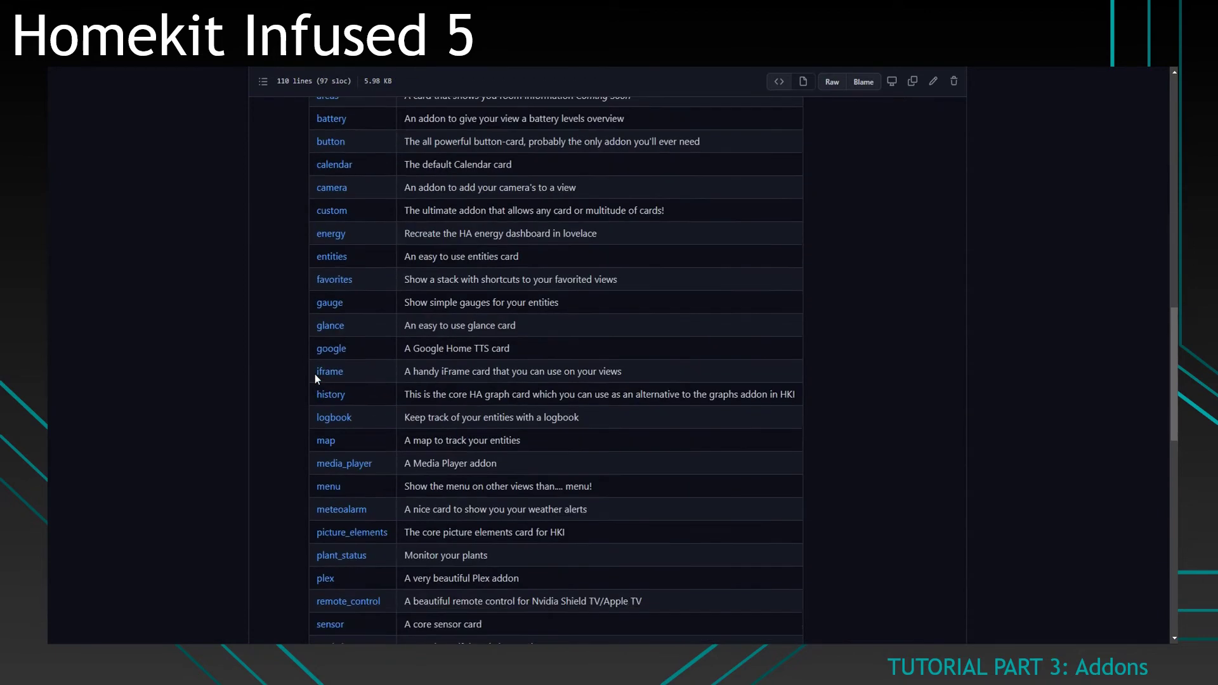
scroll(315, 374, down, 3)
click(321, 268)
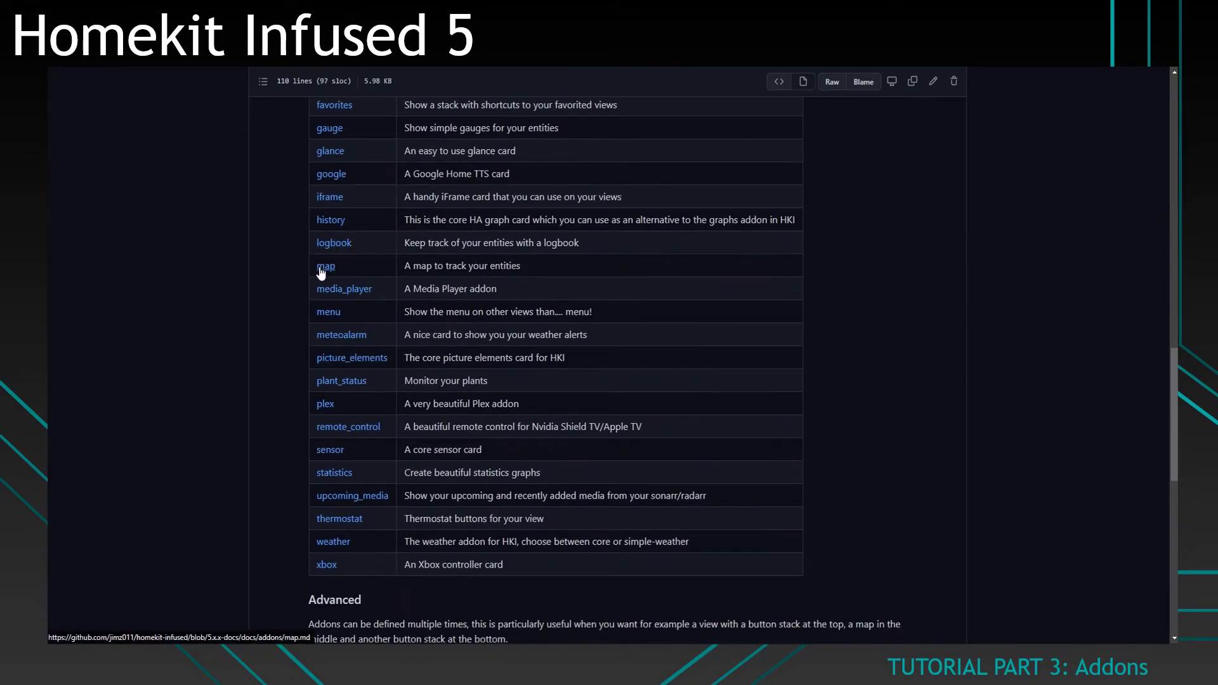
scroll(321, 254, down, 5)
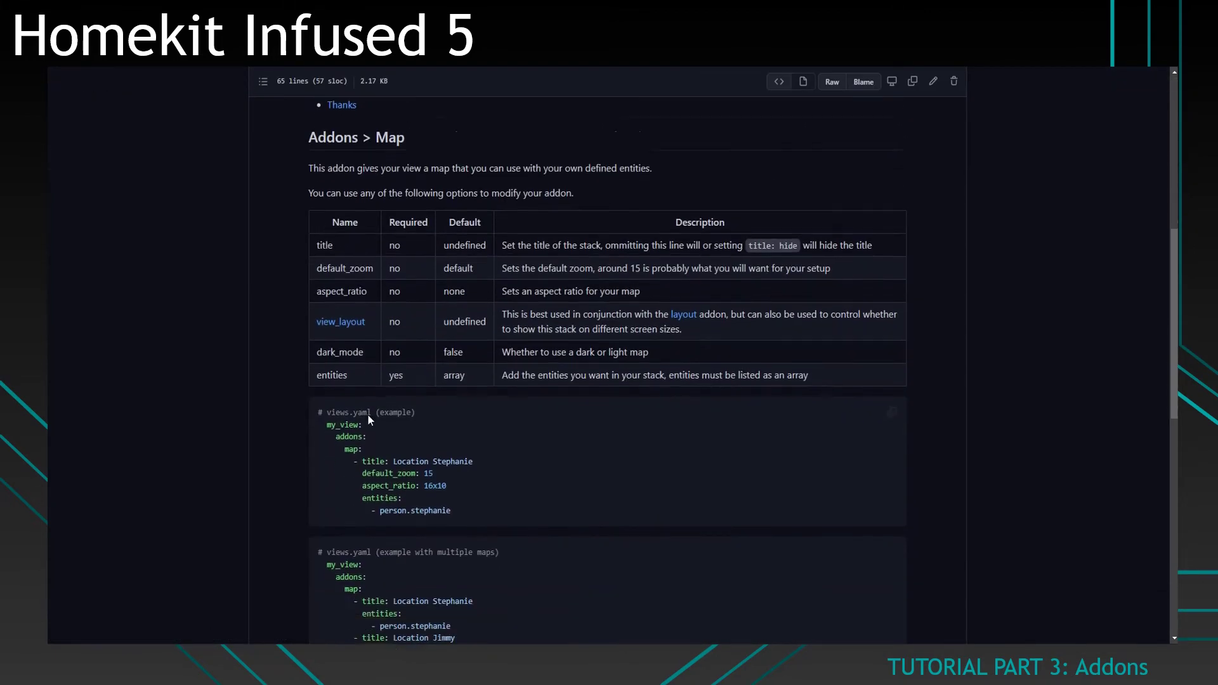
scroll(368, 415, down, 4)
- Look through the plant_status addon documentation
key(alt+Left)
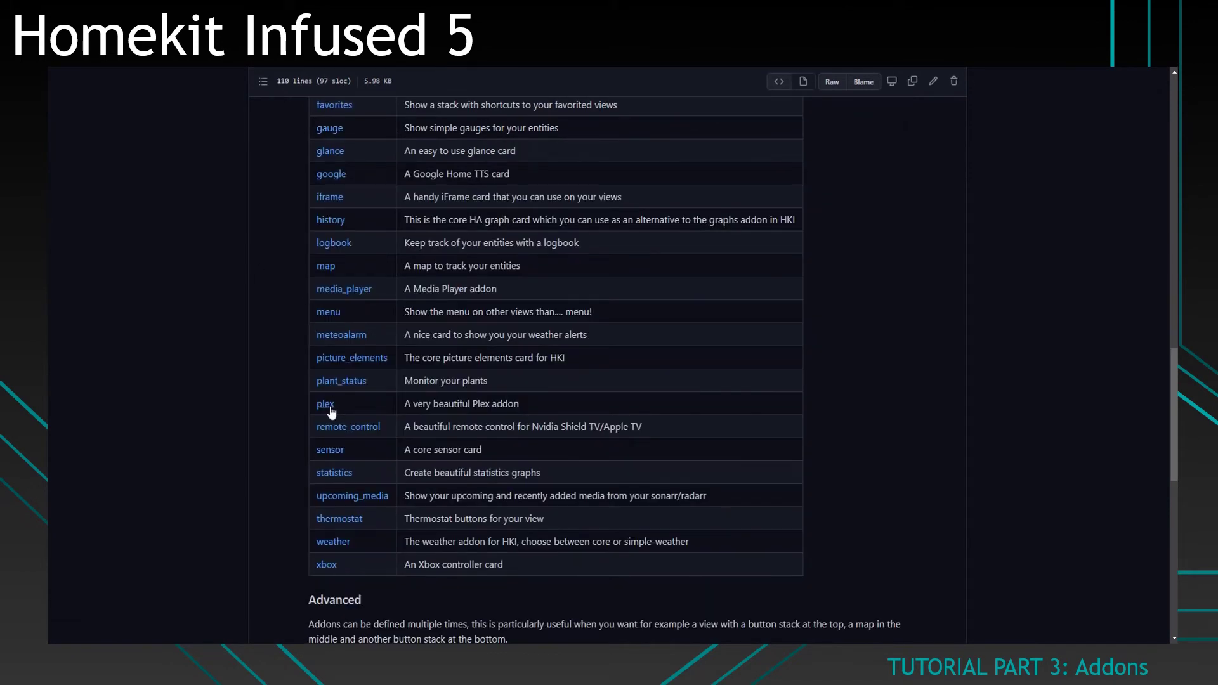
click(333, 381)
scroll(283, 371, down, 4)
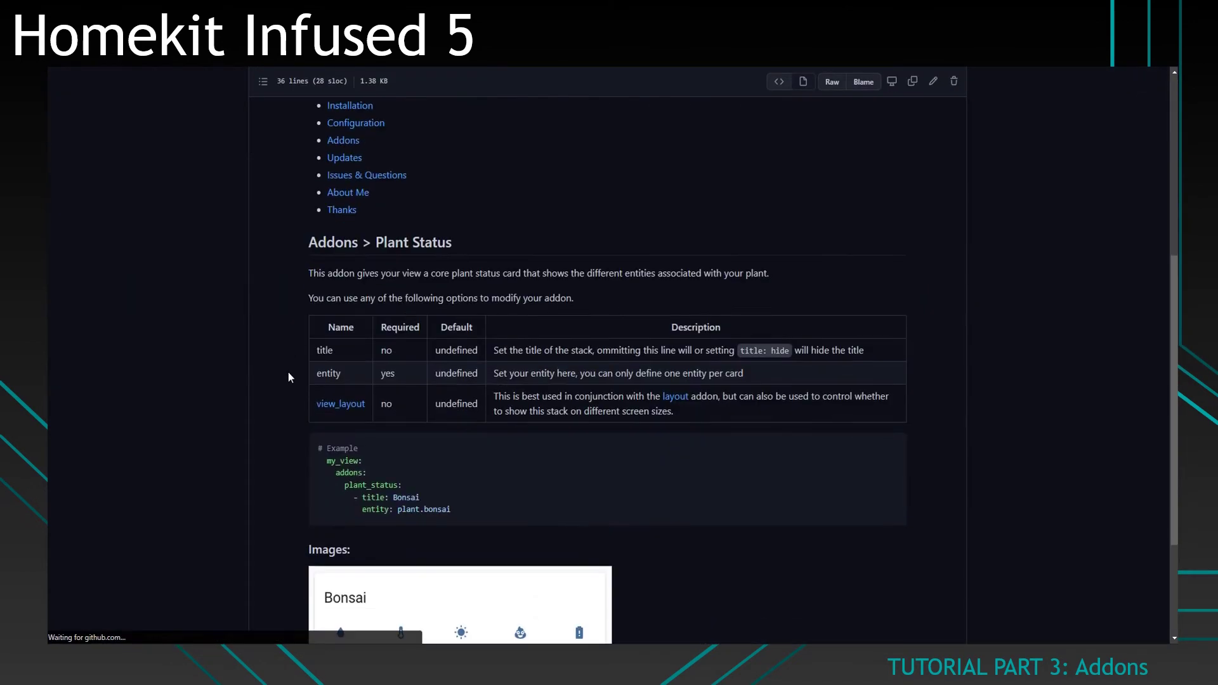
scroll(289, 376, down, 2)
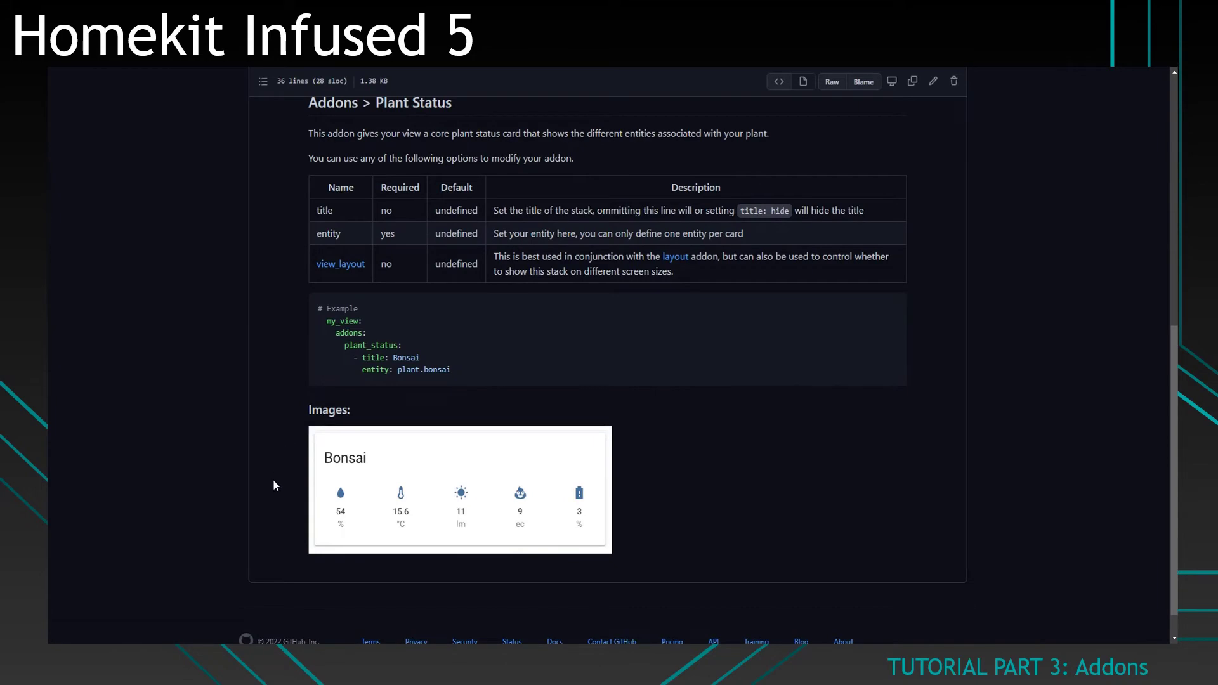
- Open the button addon documentation and bring its Button Options table into view
key(alt+Left)
scroll(320, 470, down, 3)
scroll(324, 473, up, 5)
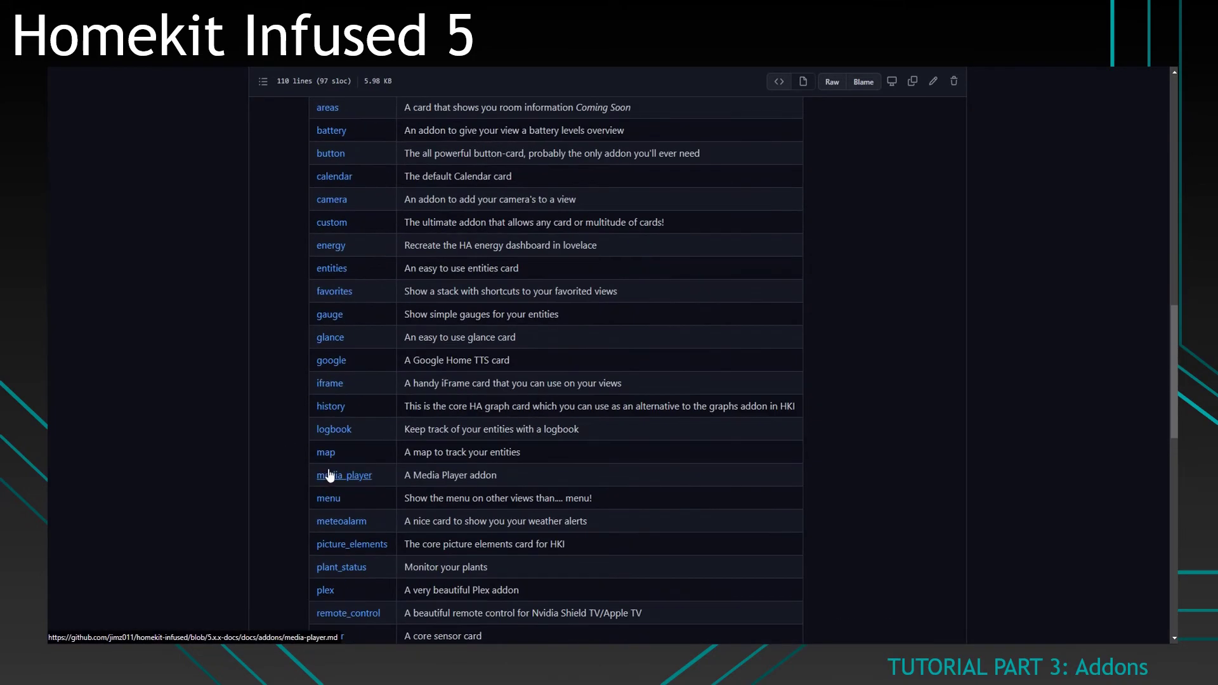
scroll(328, 474, up, 5)
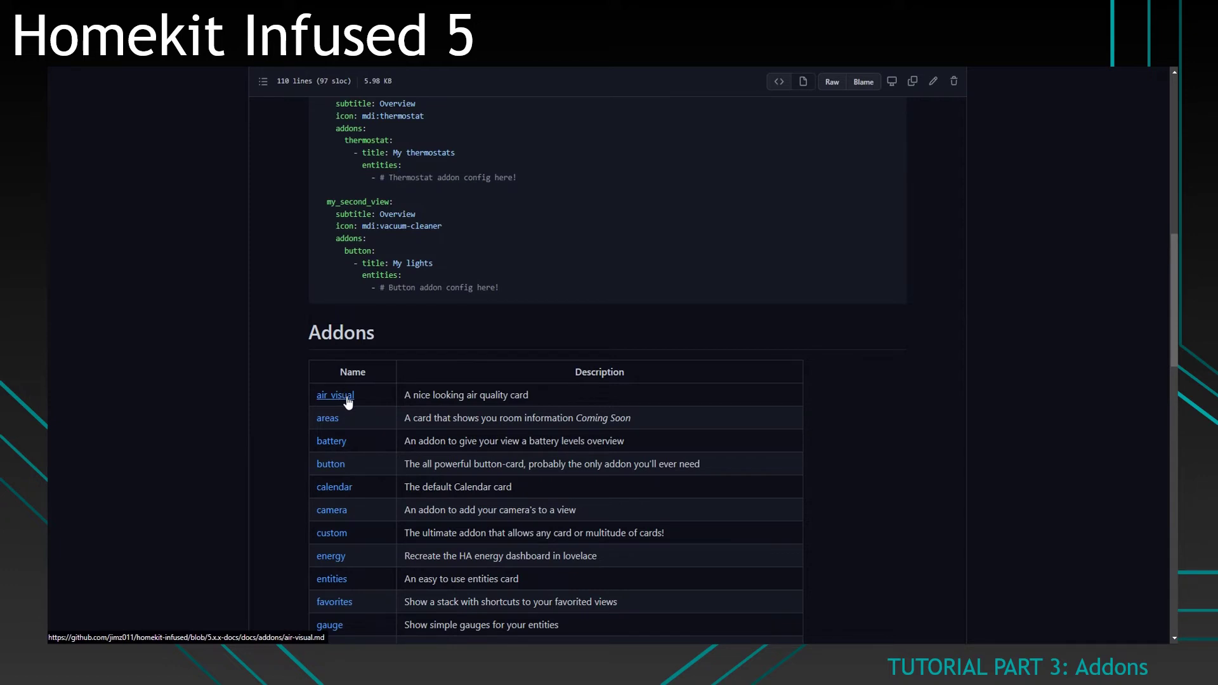
scroll(374, 360, down, 2)
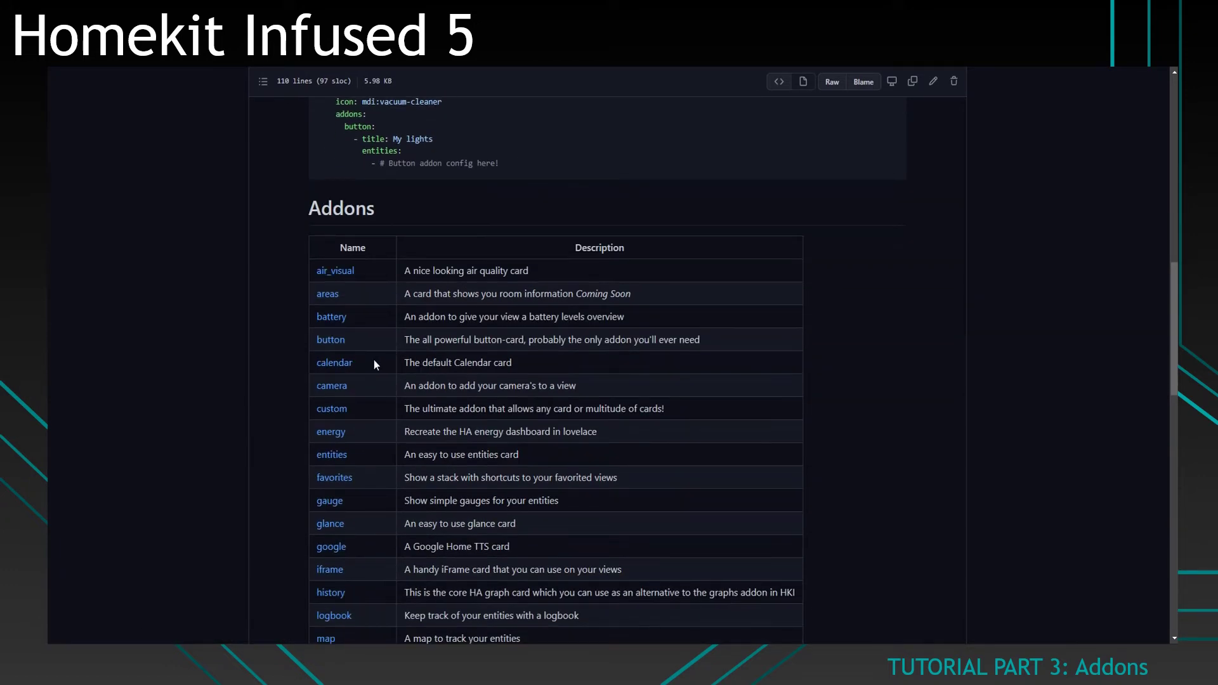
click(330, 335)
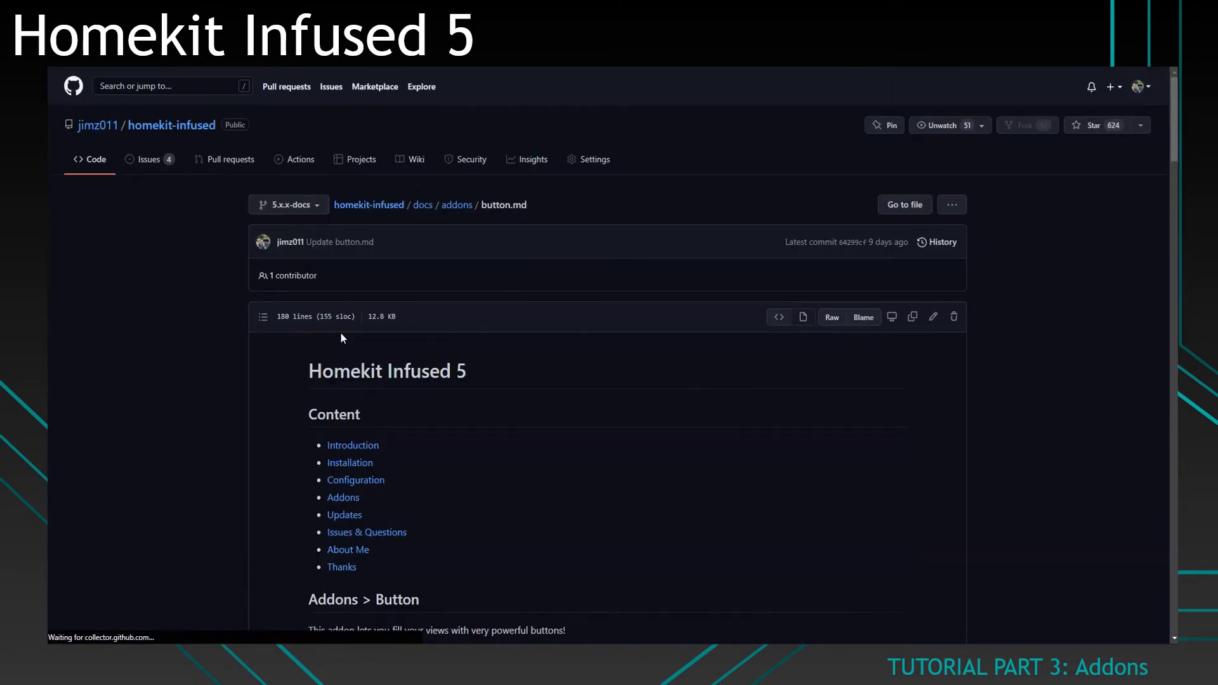
scroll(406, 346, down, 10)
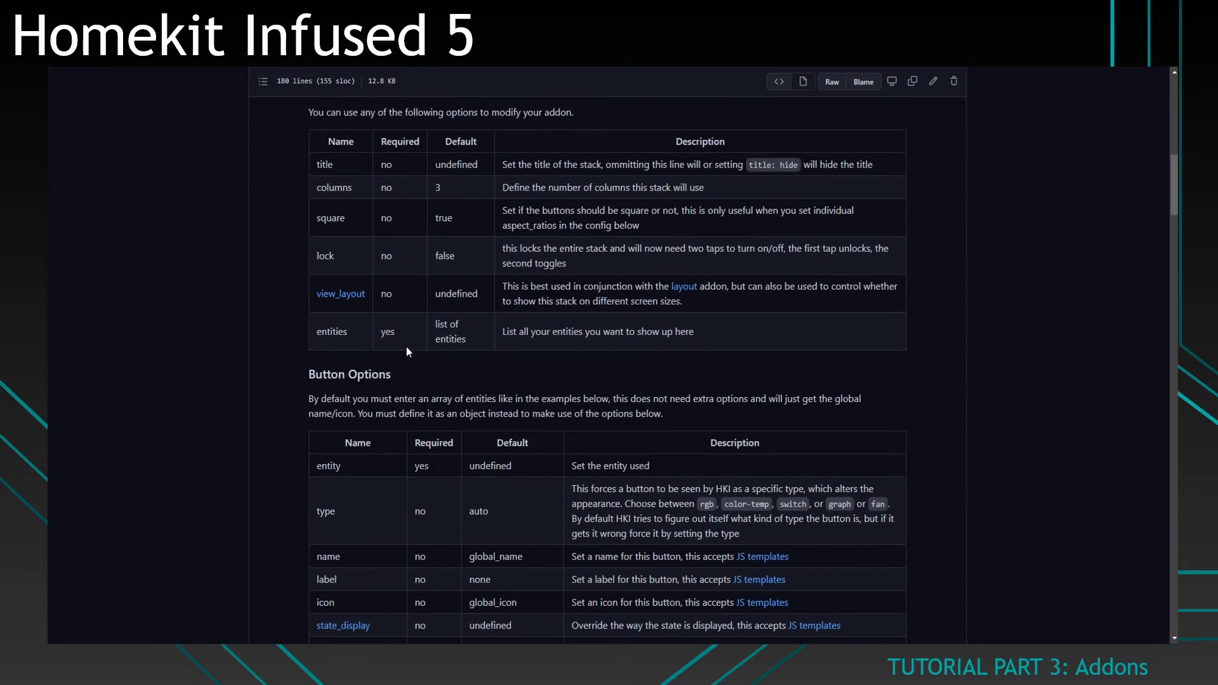
scroll(407, 351, down, 3)
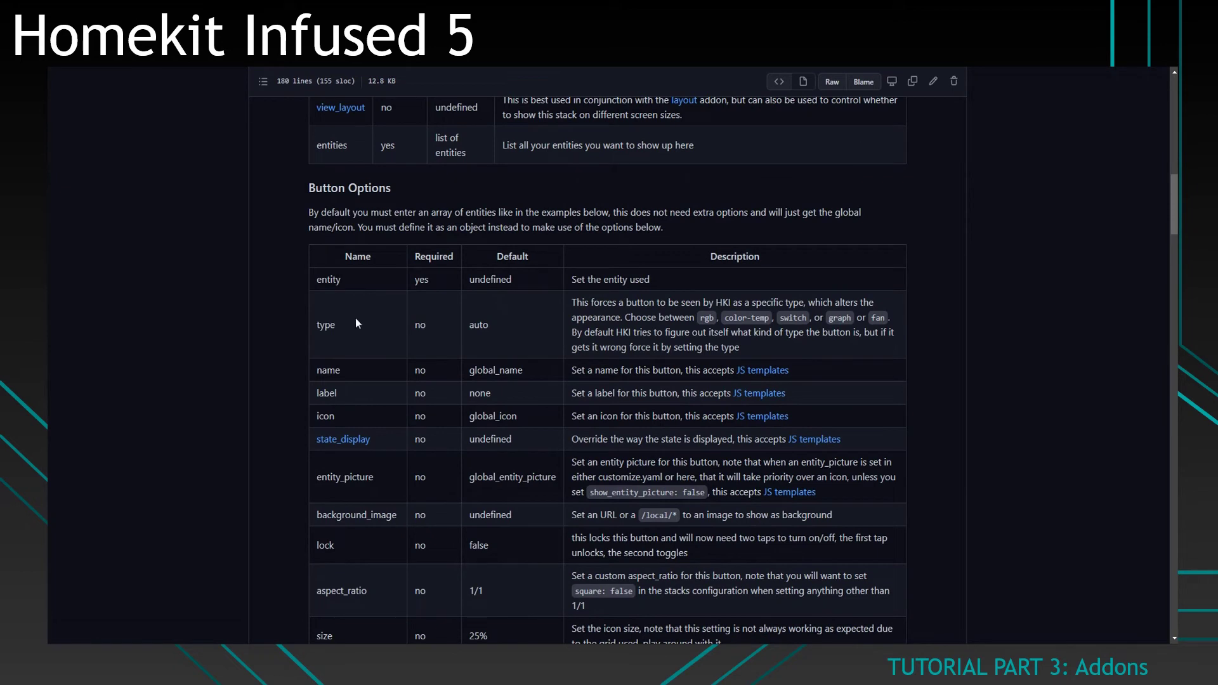
- Make light.kleine_kamer an entity with icon mdi:home, label Hello World and lock: true, and save
key(alt+Tab)
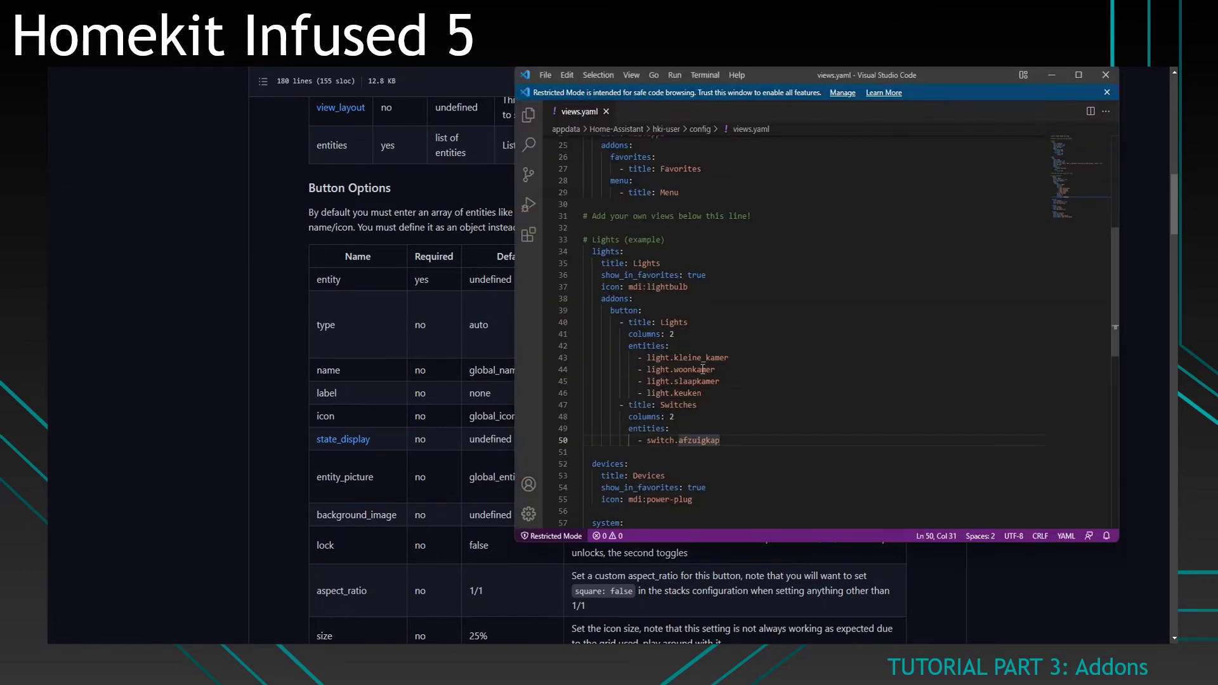
click(728, 358)
click(658, 358)
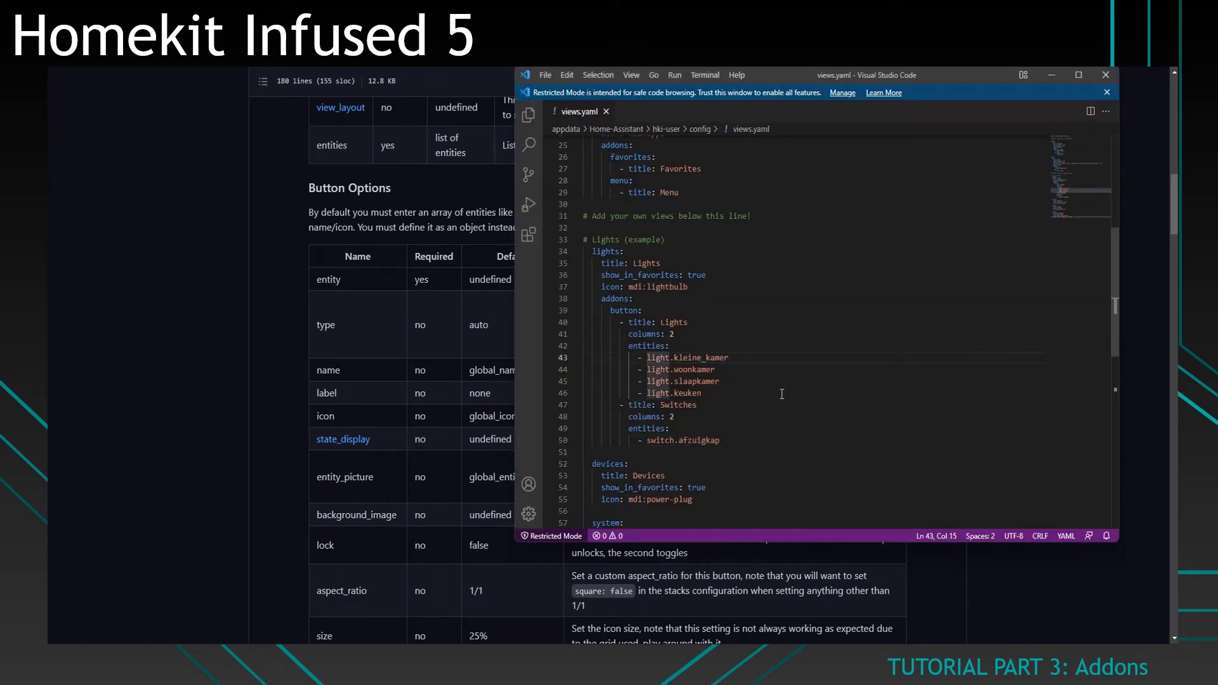
text(entity:)
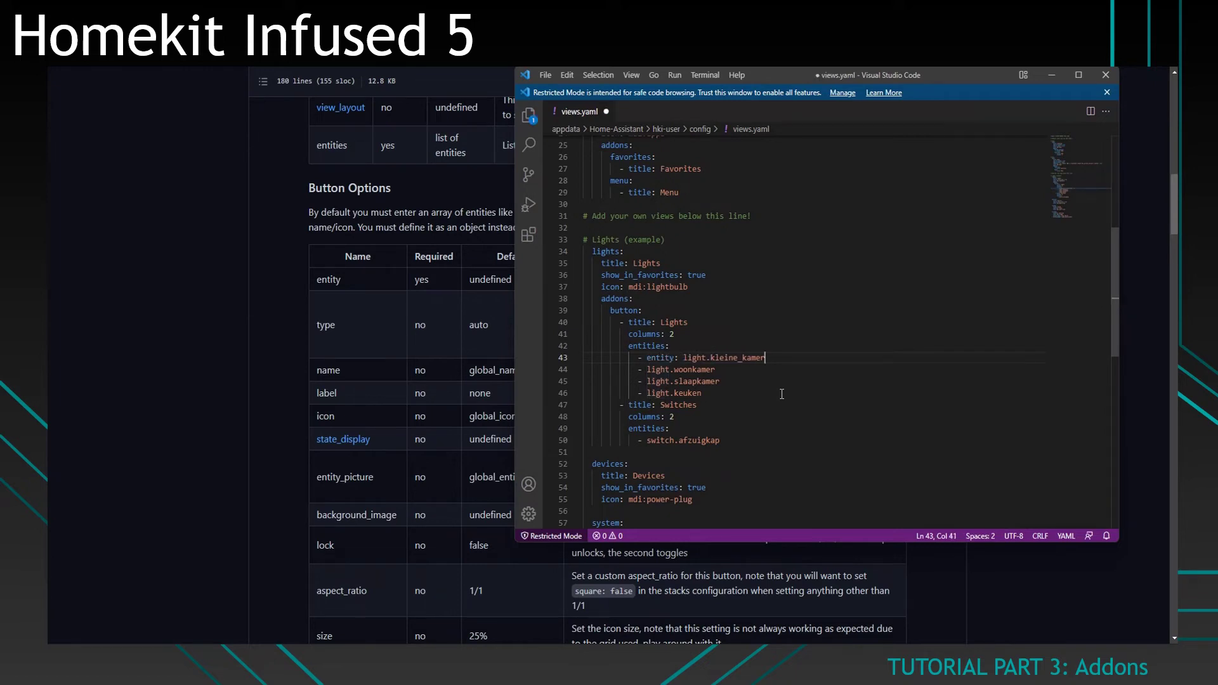
key(Return)
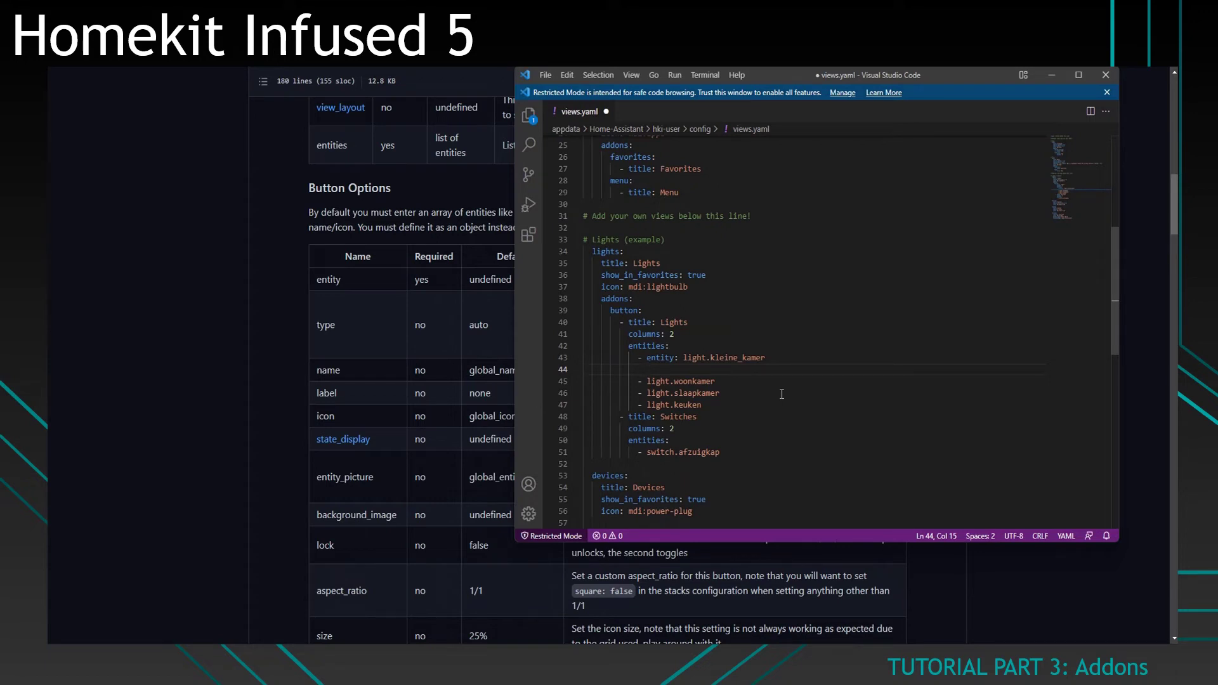
text(icon: mdi:home)
key(Return)
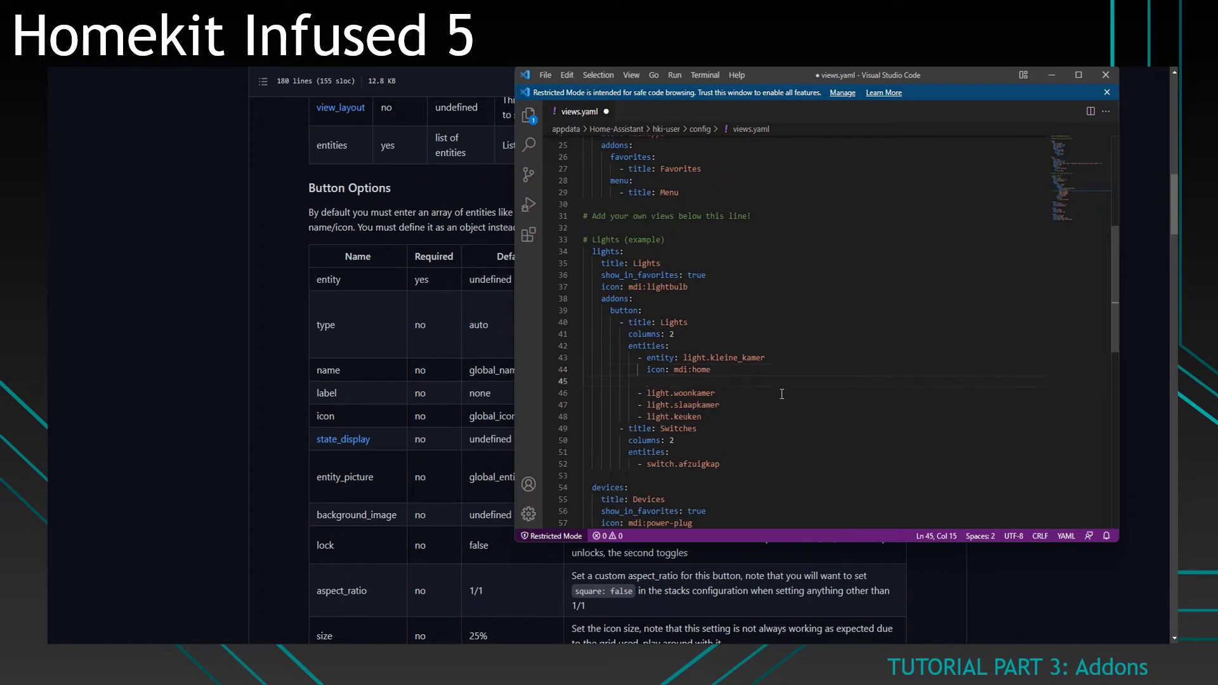
text(label: Hello World)
key(Return)
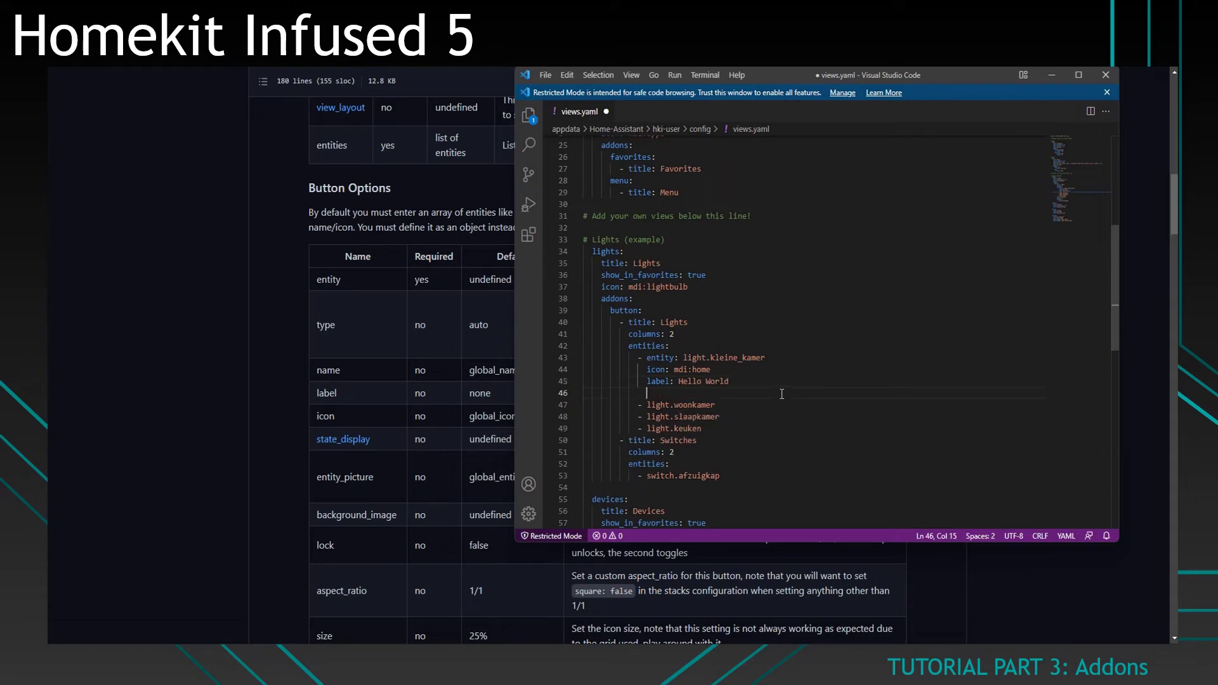
text(lock: true)
key(ctrl+s)
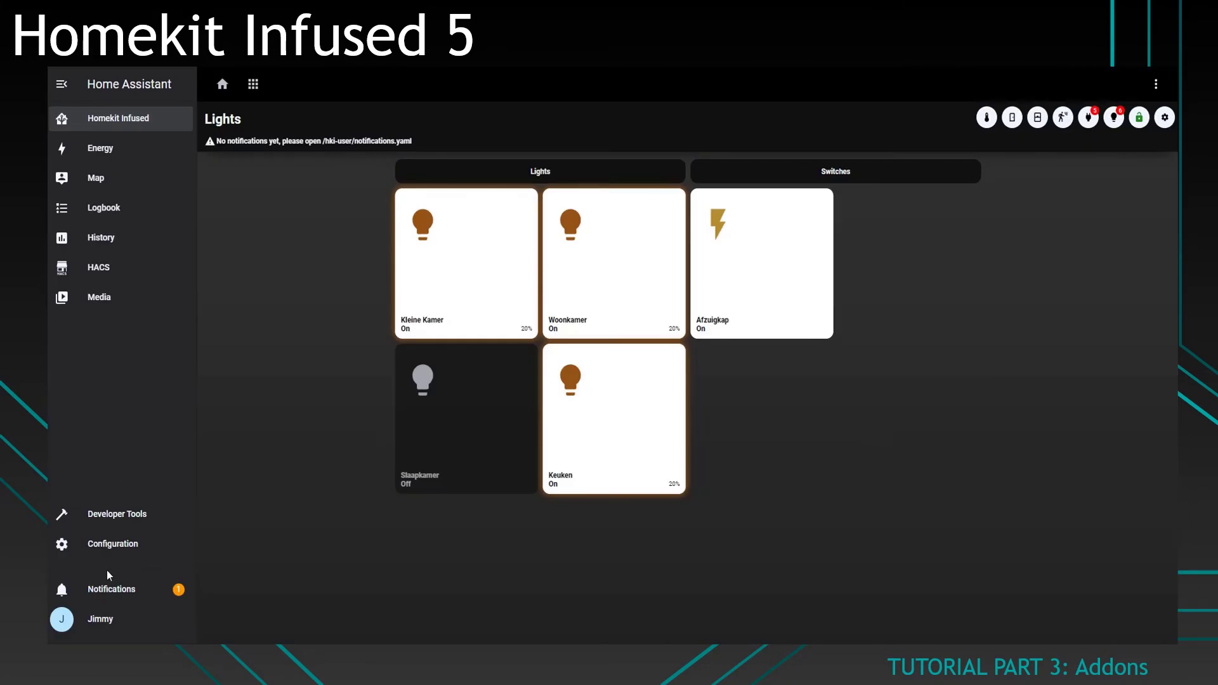
- Restart Home Assistant and reopen the Lights view showing the home-icon, locked Kleine Kamer tile
click(118, 551)
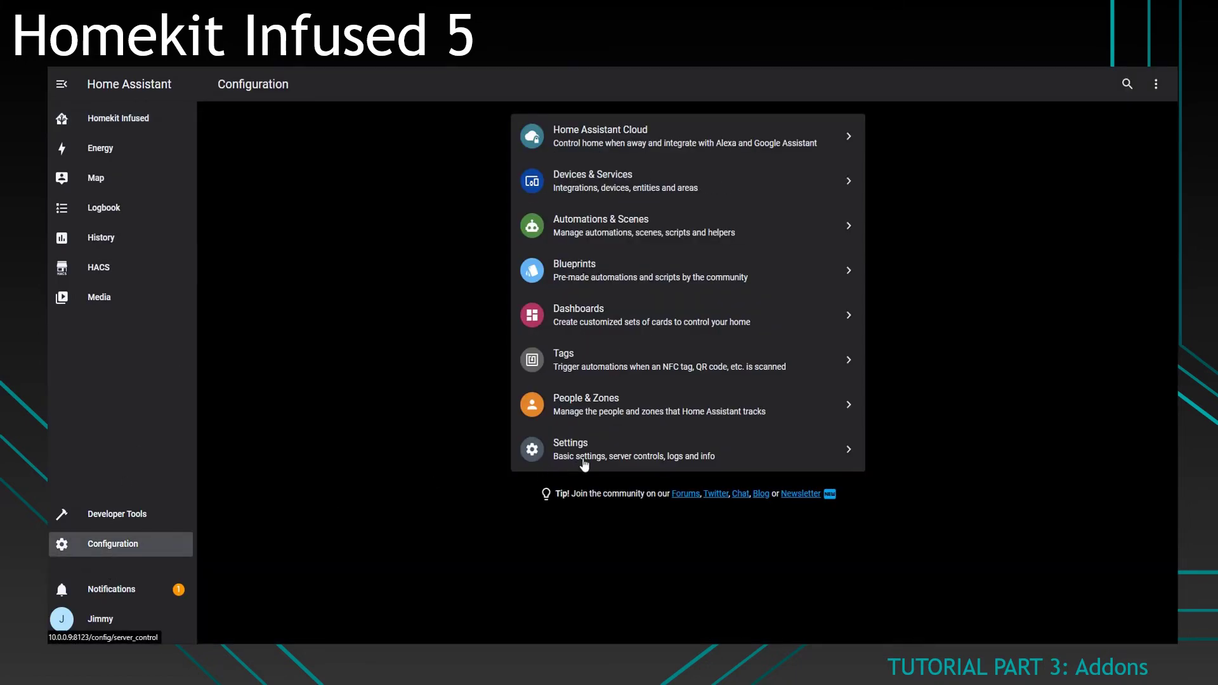
click(584, 463)
click(666, 412)
click(704, 402)
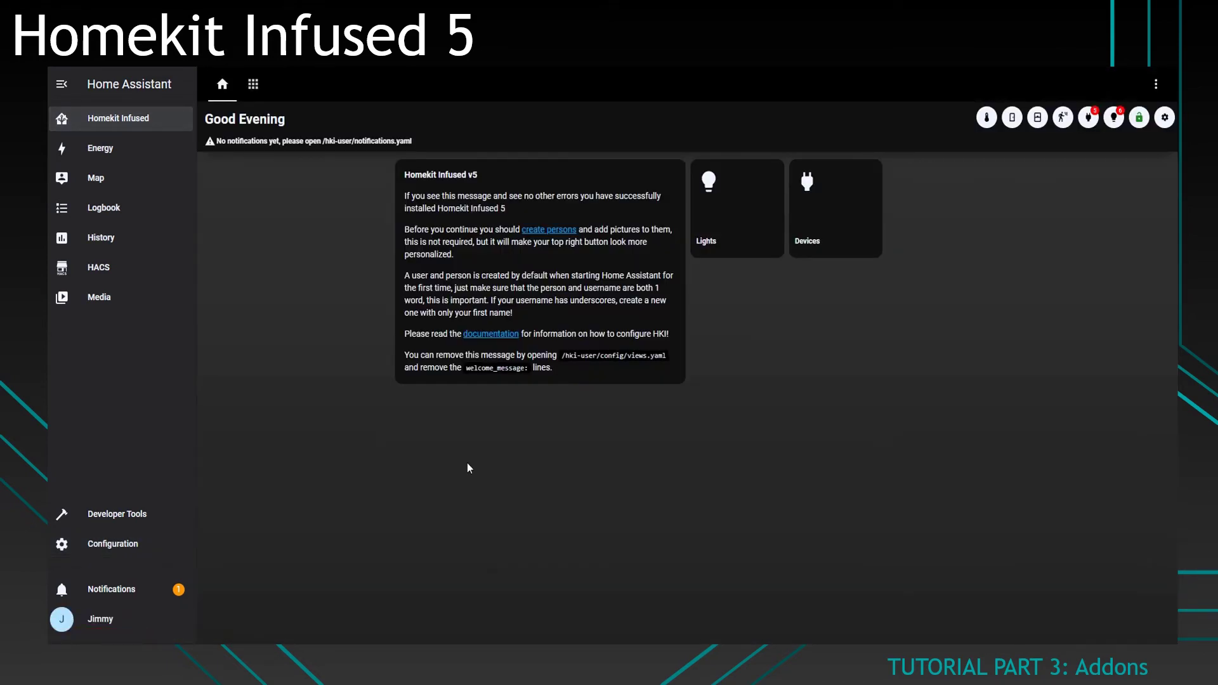
click(757, 201)
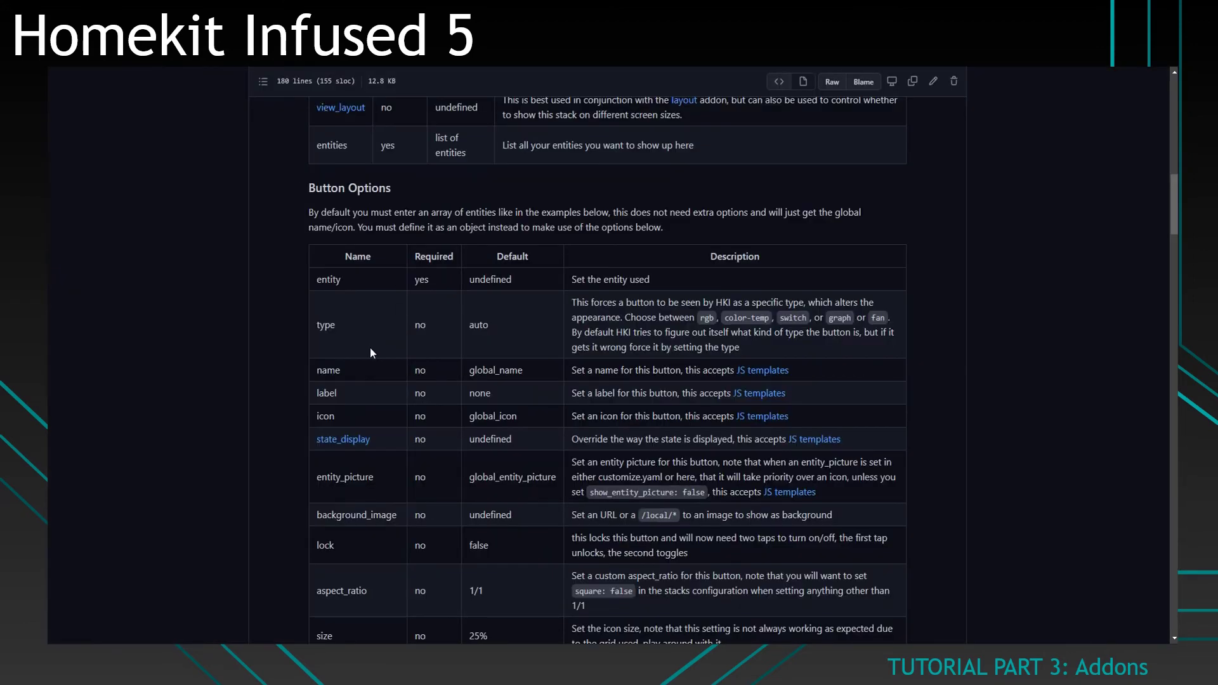
- Scroll through the rest of the button addon documentation's options, examples and images
scroll(371, 350, down, 6)
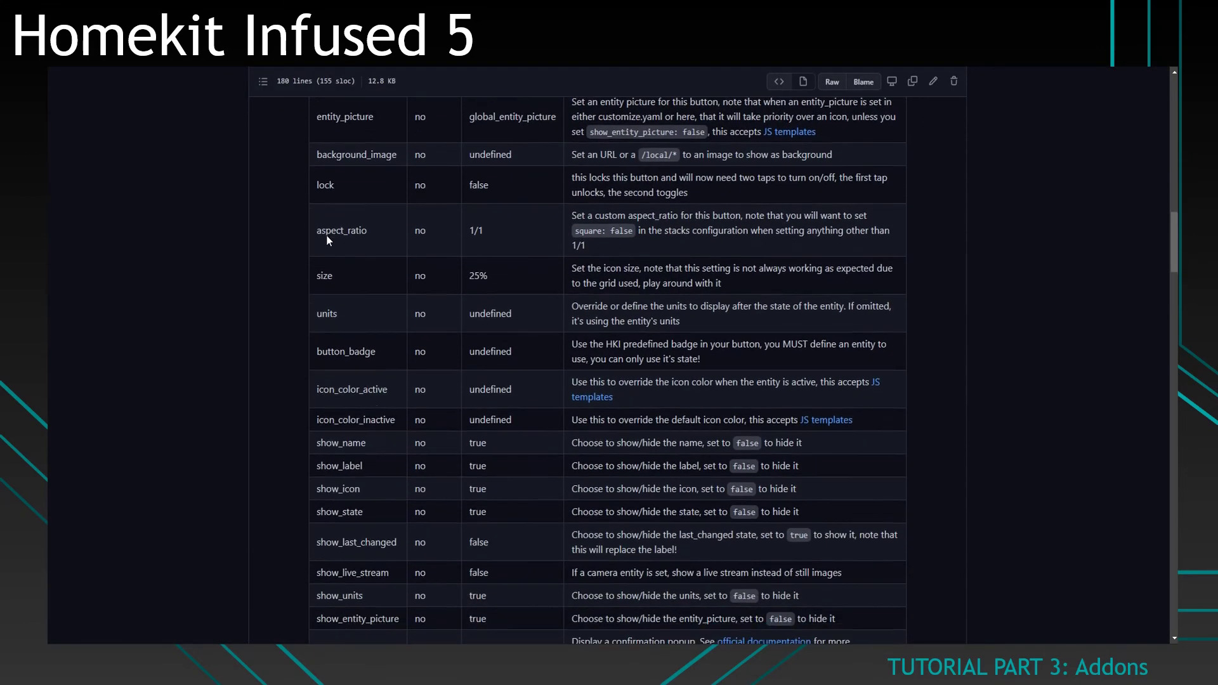
scroll(325, 190, down, 1)
scroll(343, 302, down, 5)
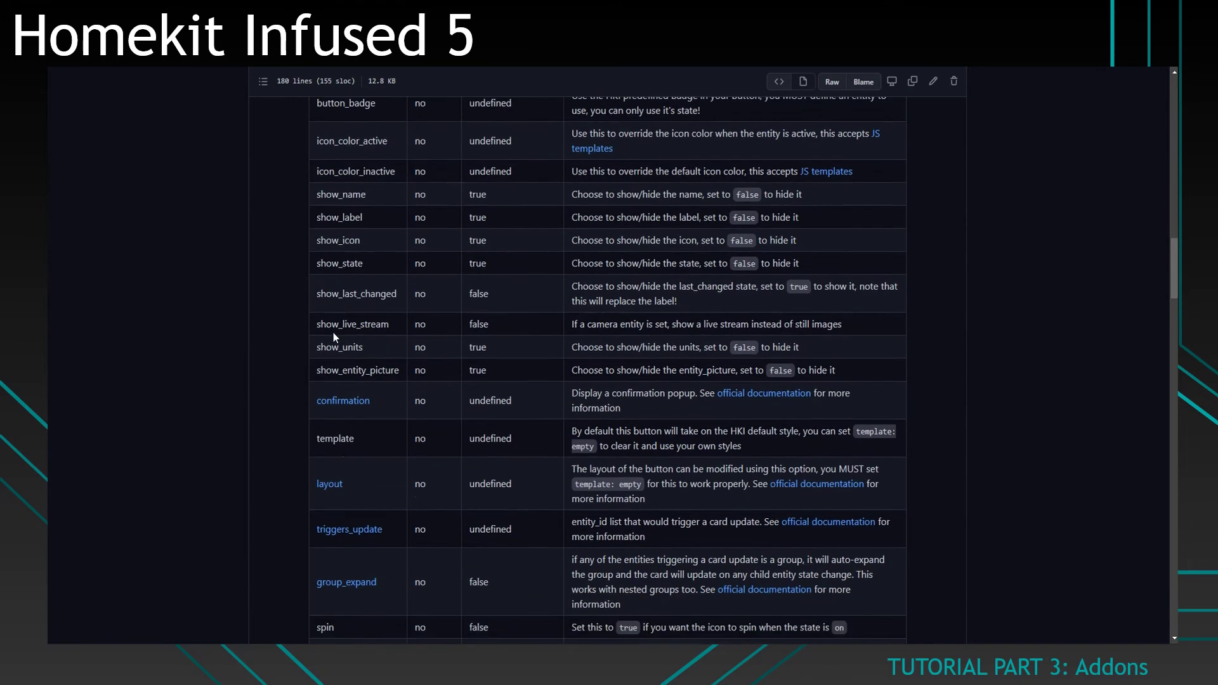
scroll(330, 347, down, 5)
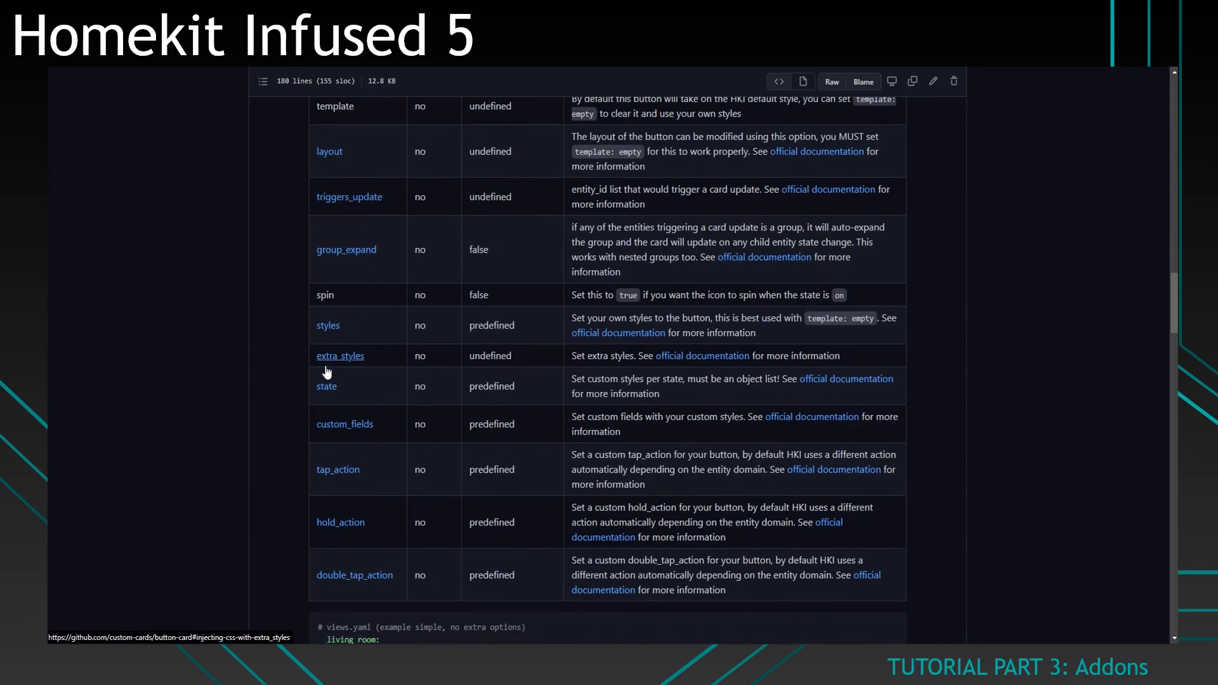
scroll(364, 407, down, 2)
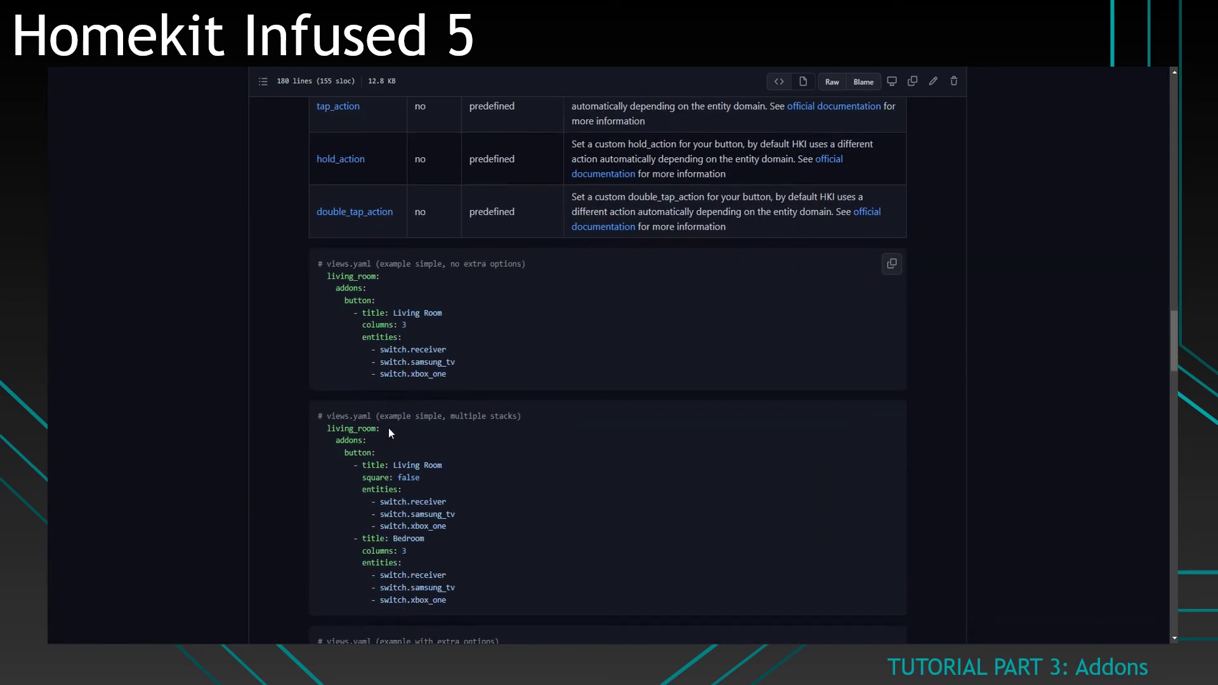
scroll(412, 430, down, 7)
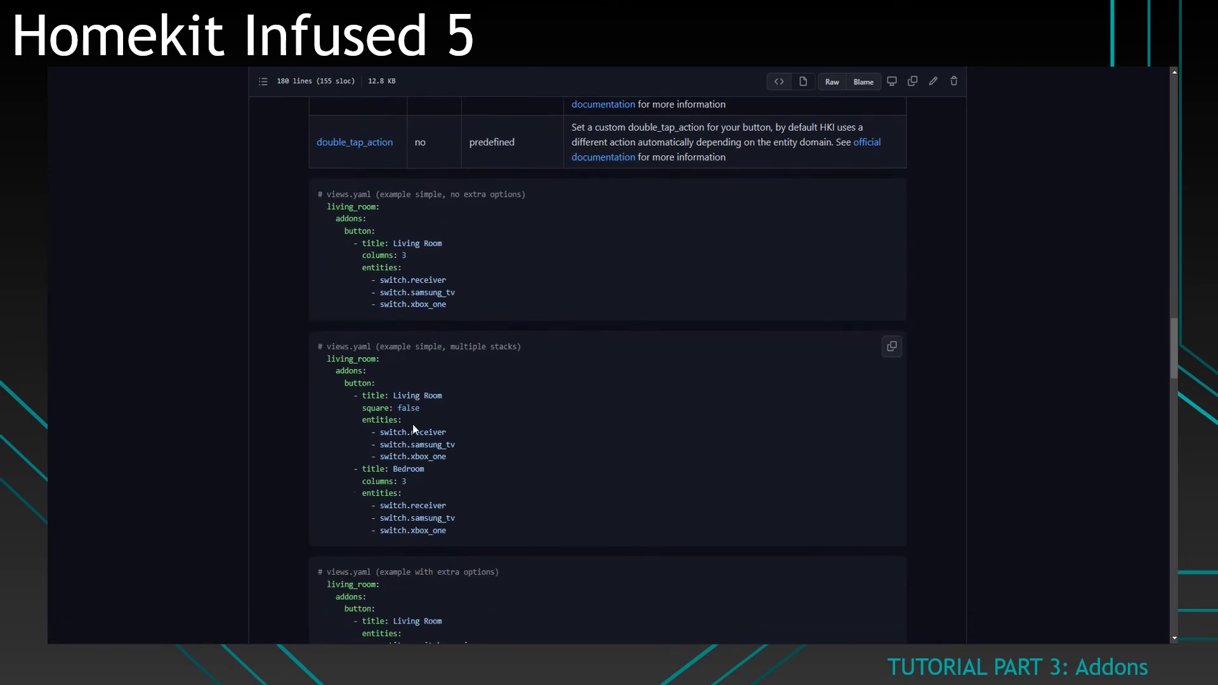
scroll(424, 438, down, 10)
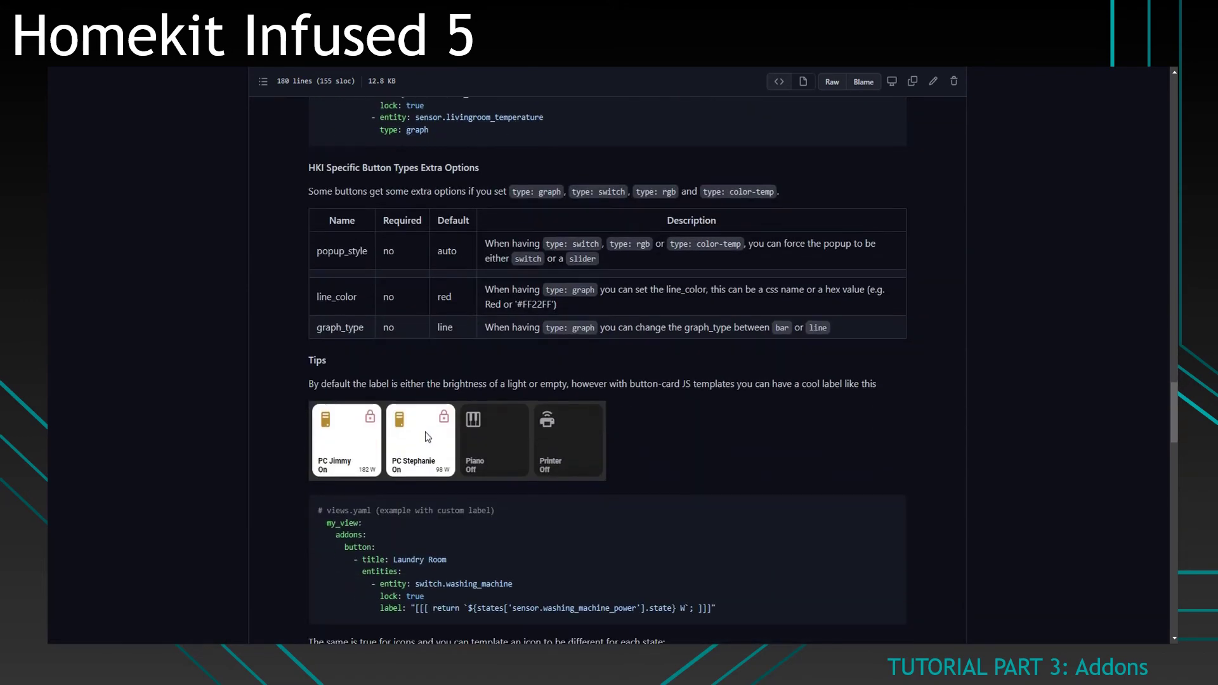
scroll(381, 406, down, 6)
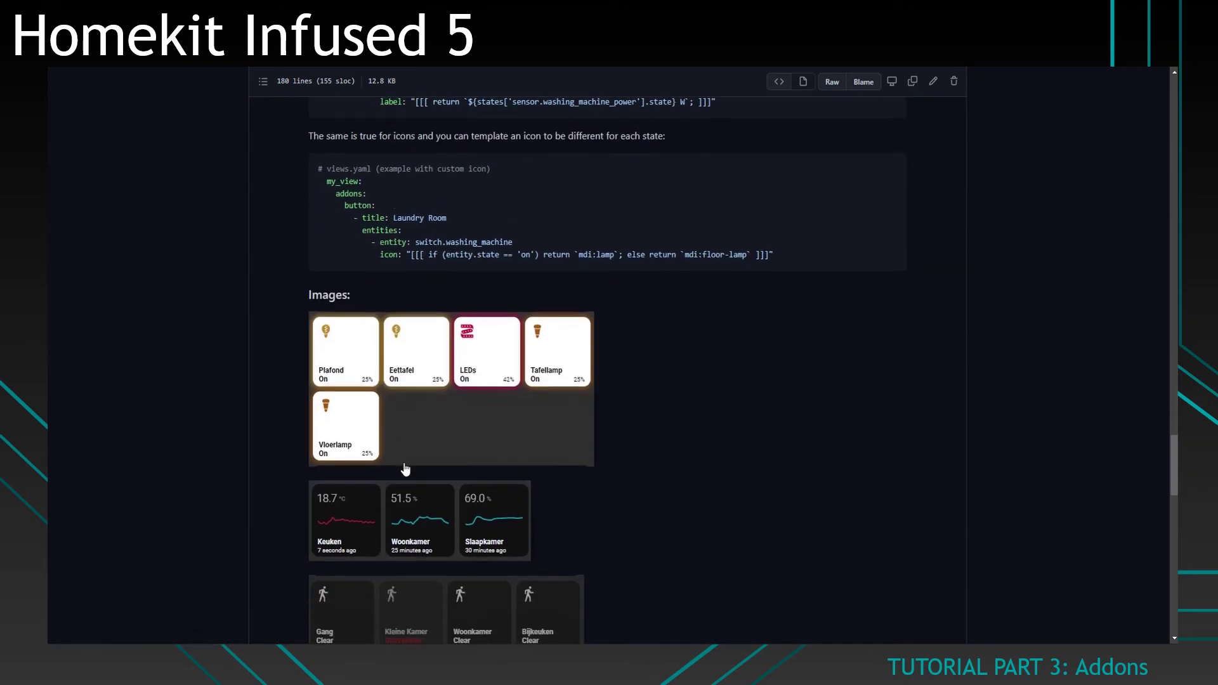
scroll(362, 254, up, 3)
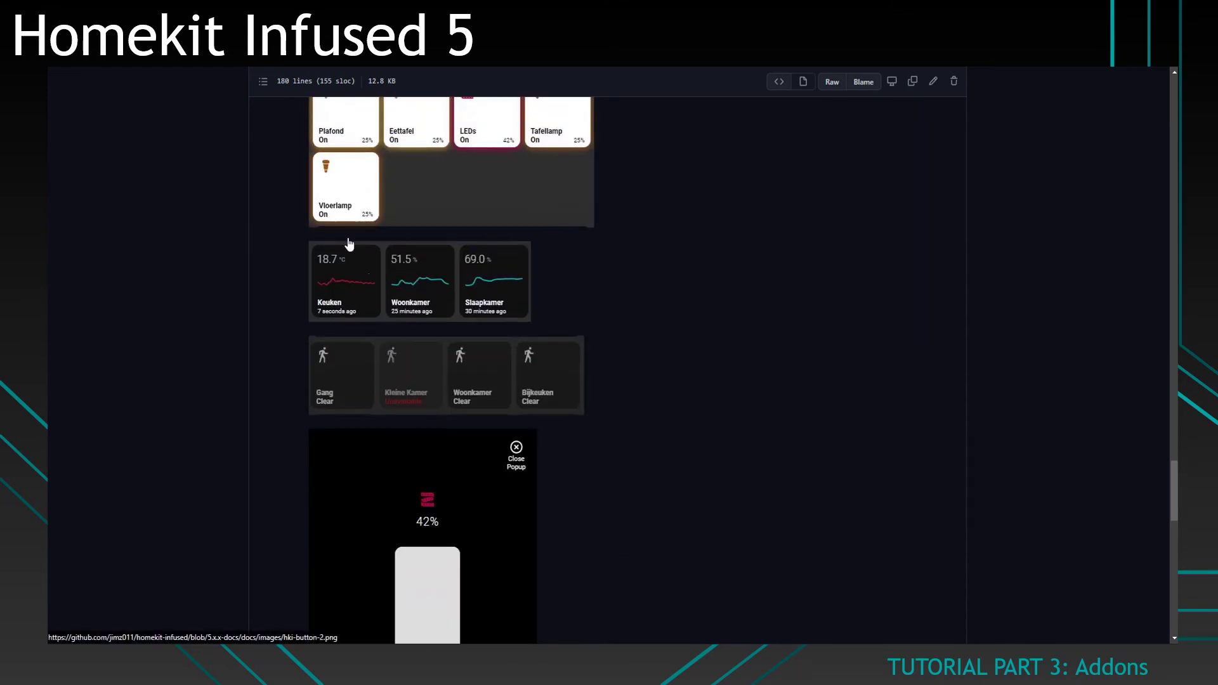
scroll(466, 380, down, 5)
scroll(474, 416, down, 9)
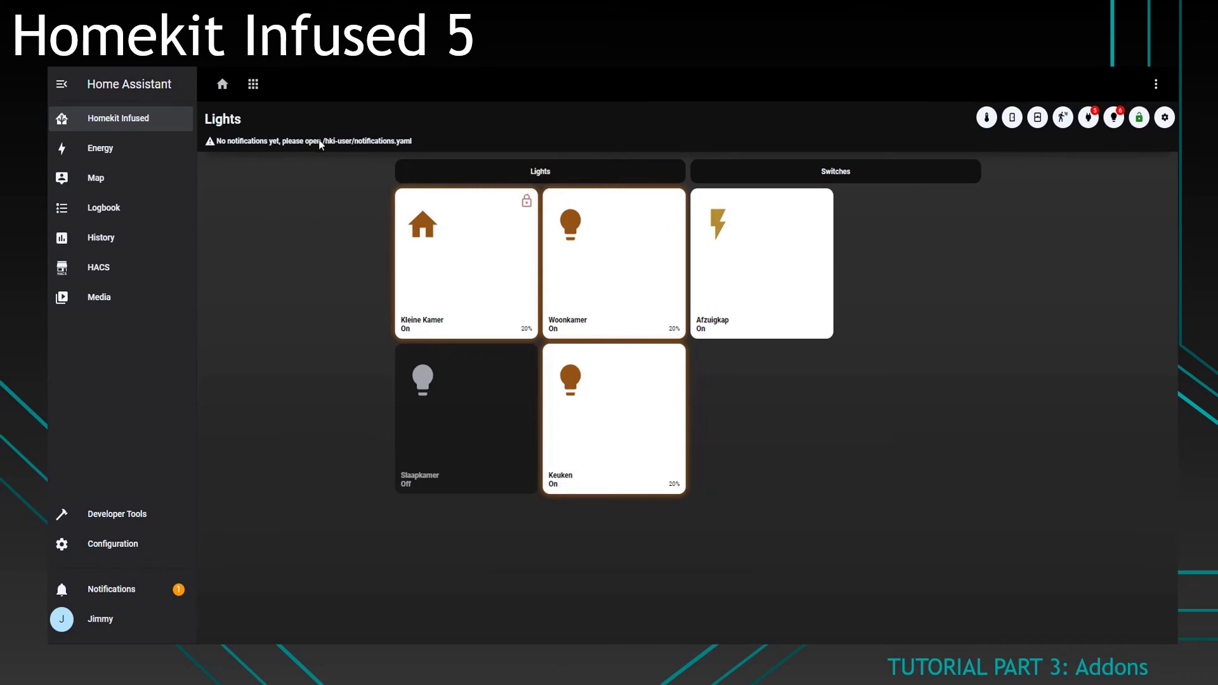
- Replace the Lights and Switches stack titles with 'hide' and save views.yaml
key(alt+Tab)
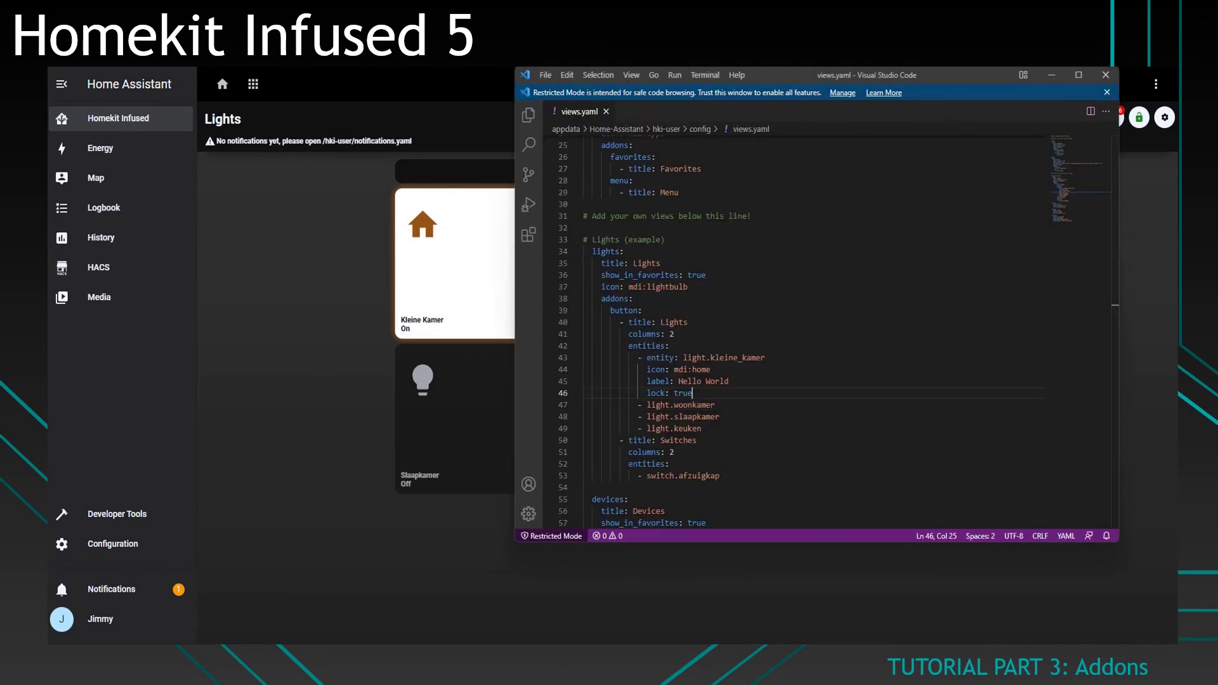
click(675, 322)
double_click(675, 322)
text(hide)
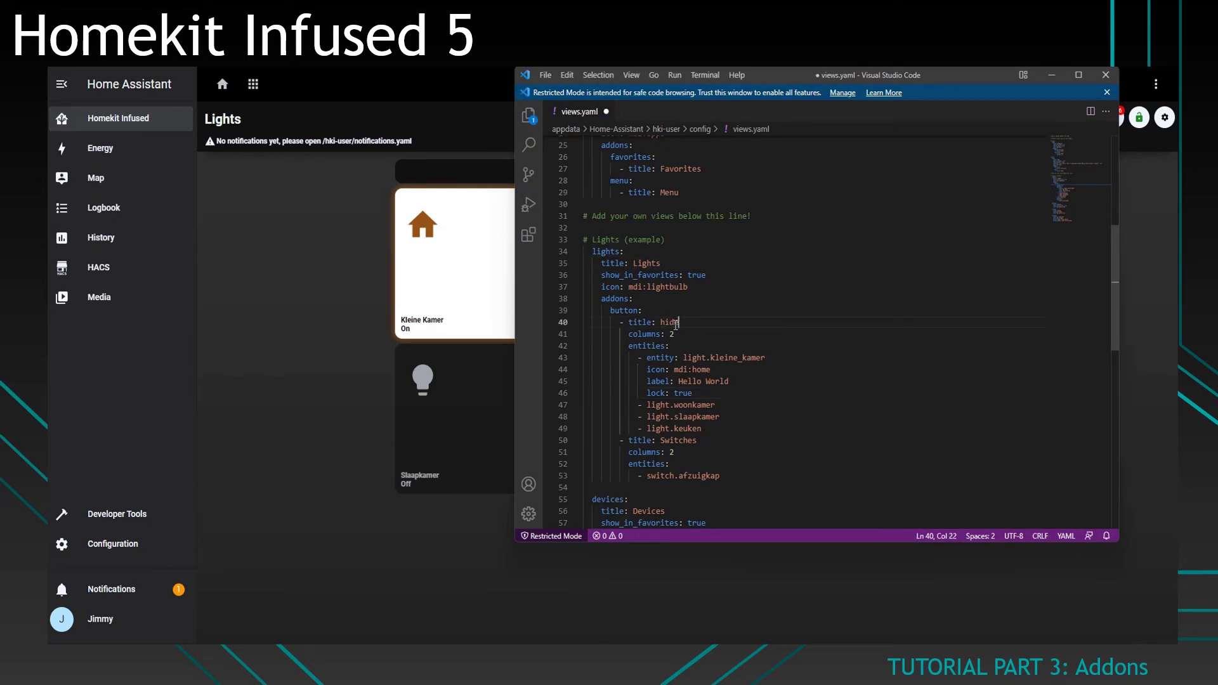
double_click(681, 440)
text(hide)
click(720, 418)
key(ctrl+s)
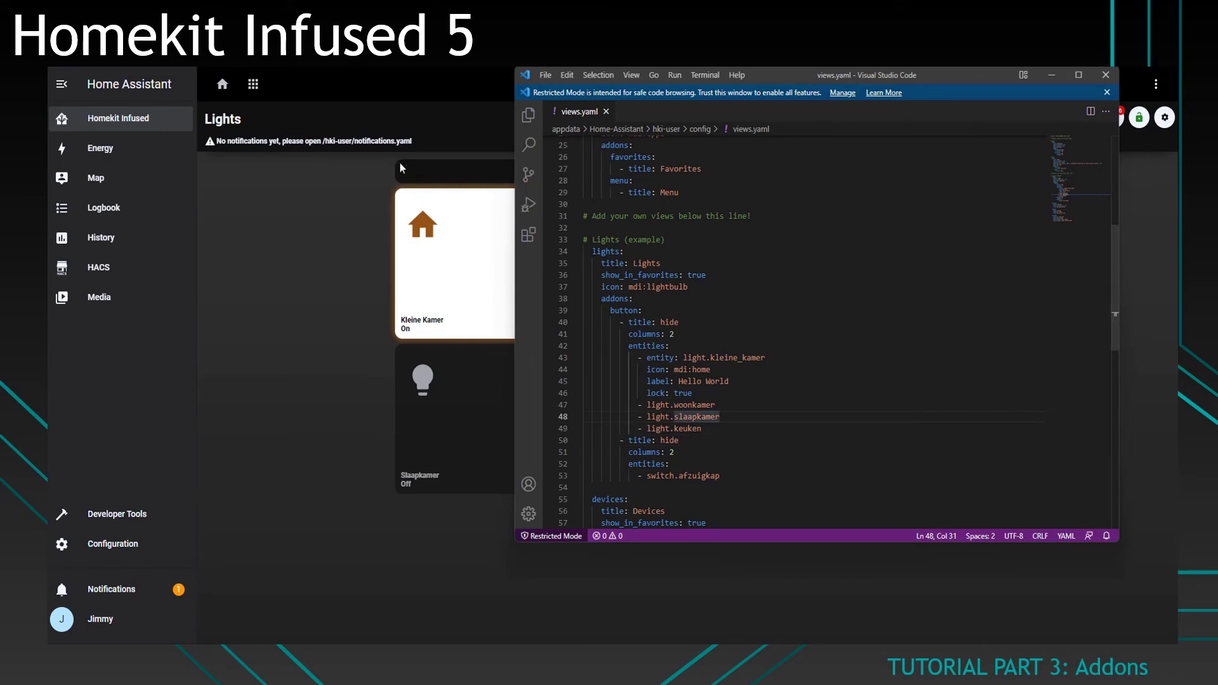
- Delete the two welcome_message lines from the home view's addons
scroll(713, 352, up, 8)
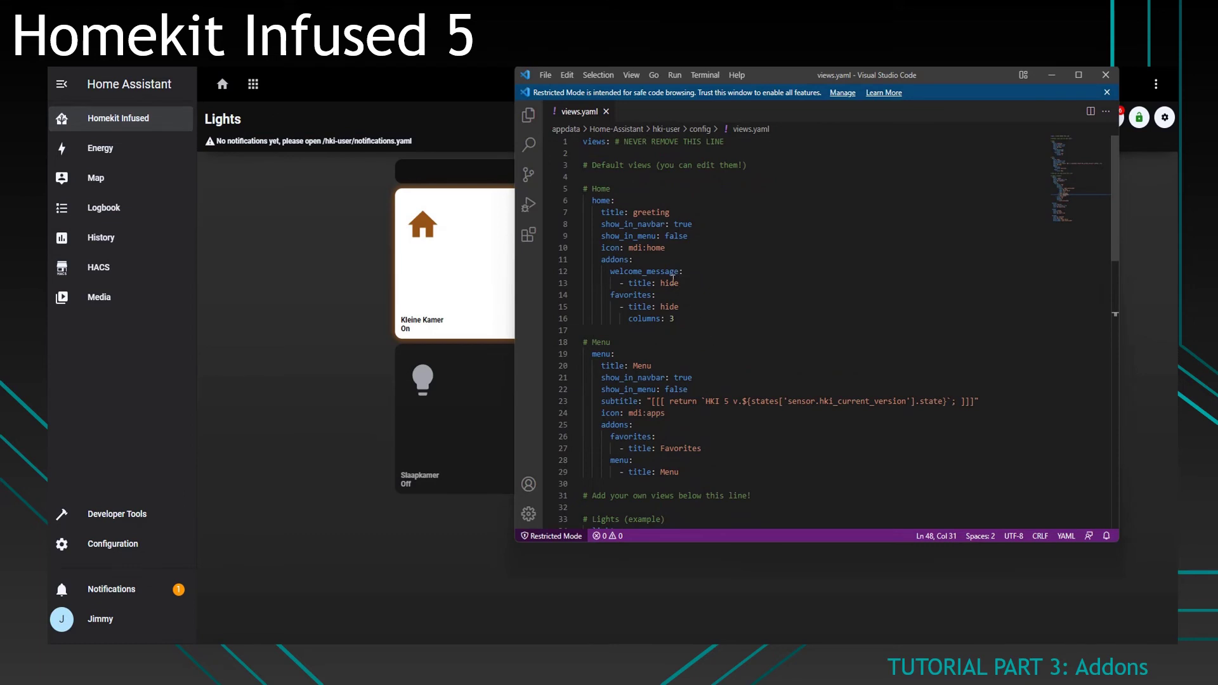
click(629, 282)
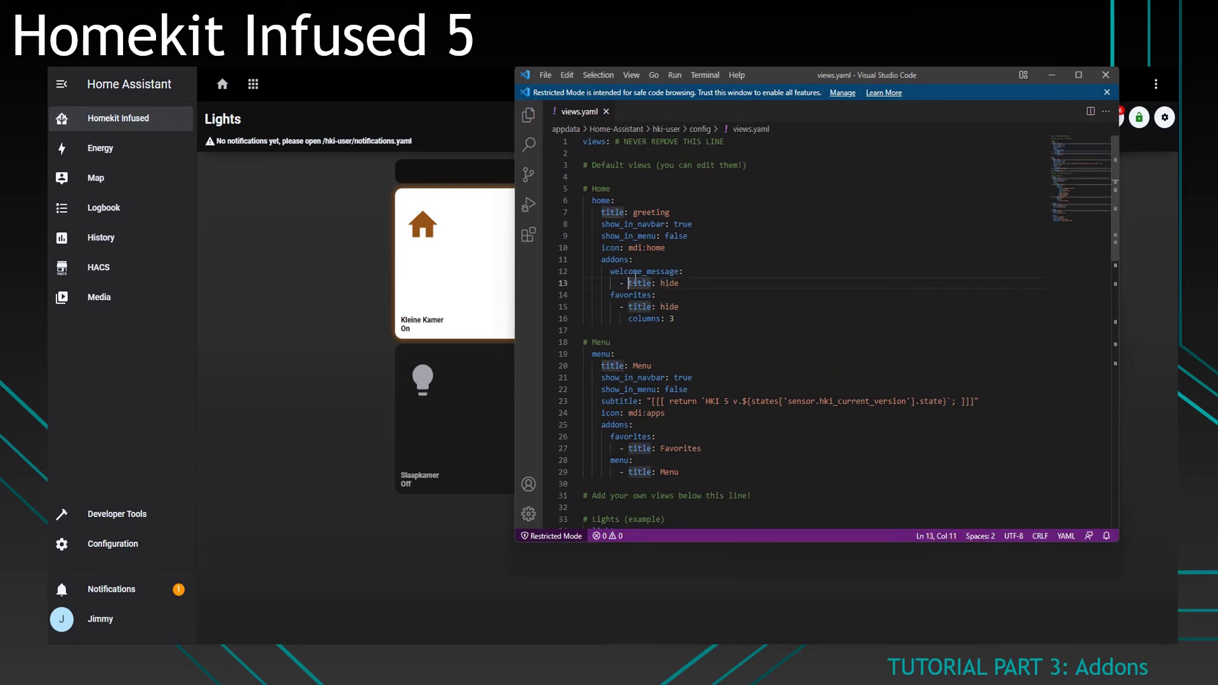
click(613, 273)
drag(680, 283, 553, 269)
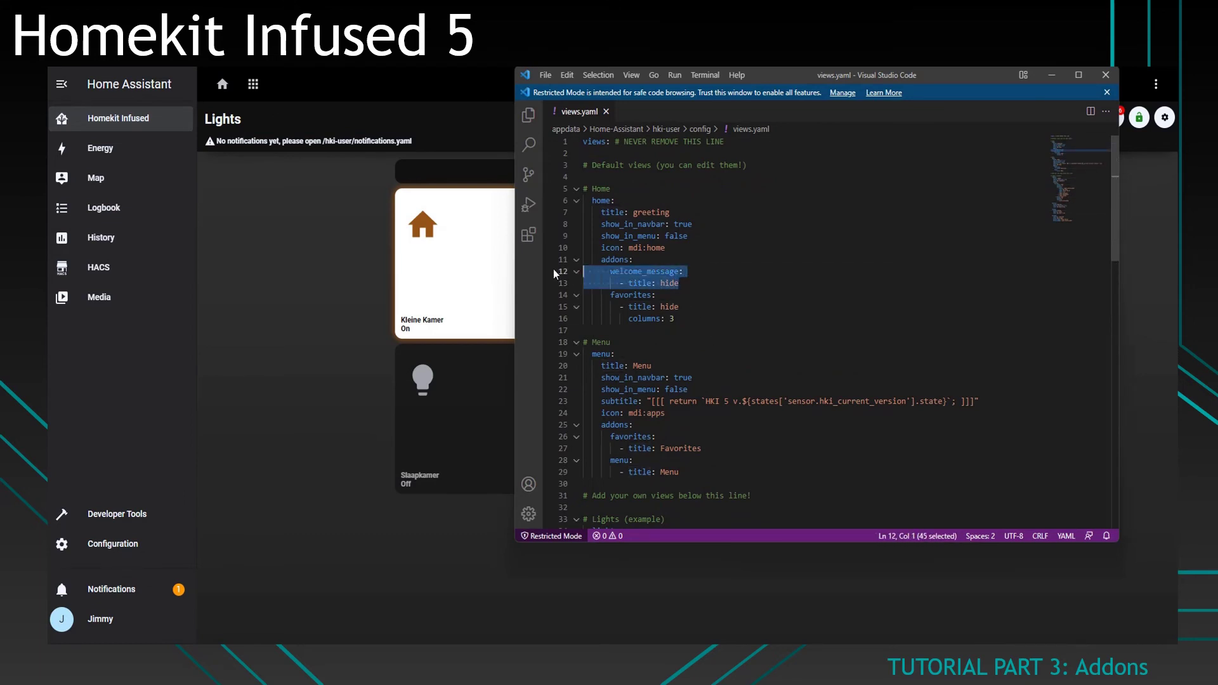
key(Delete)
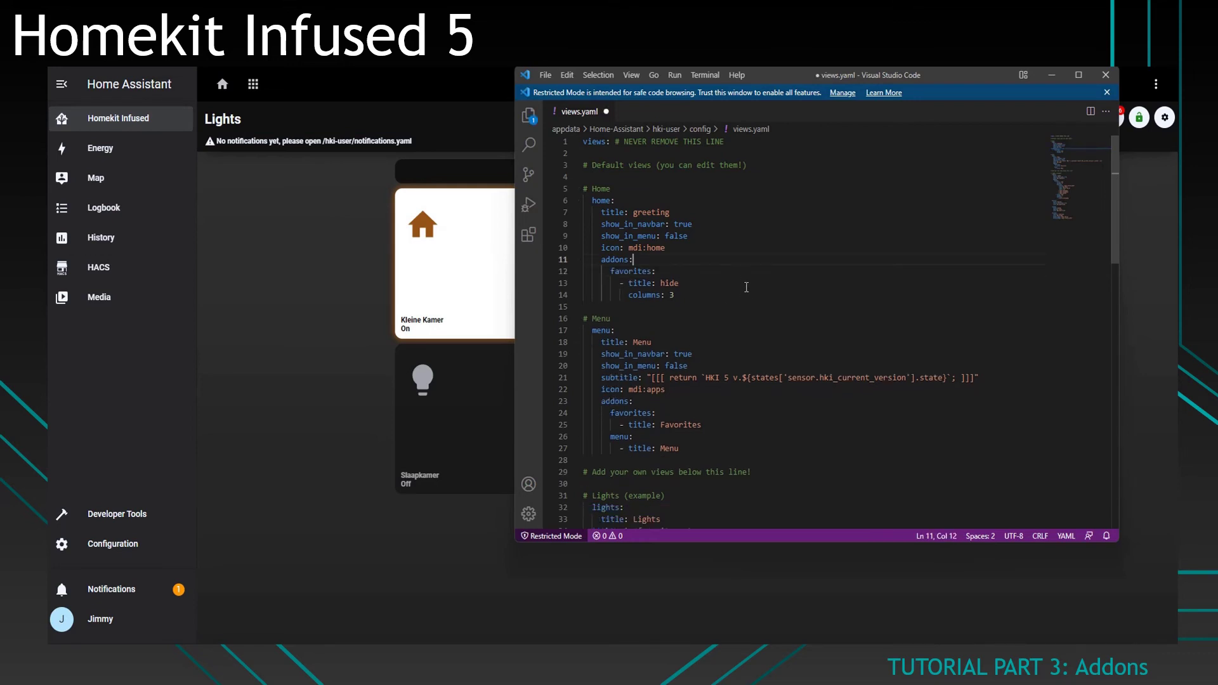
click(747, 286)
- Restart Home Assistant and open the Lights page, now without stack titles
key(alt+Tab)
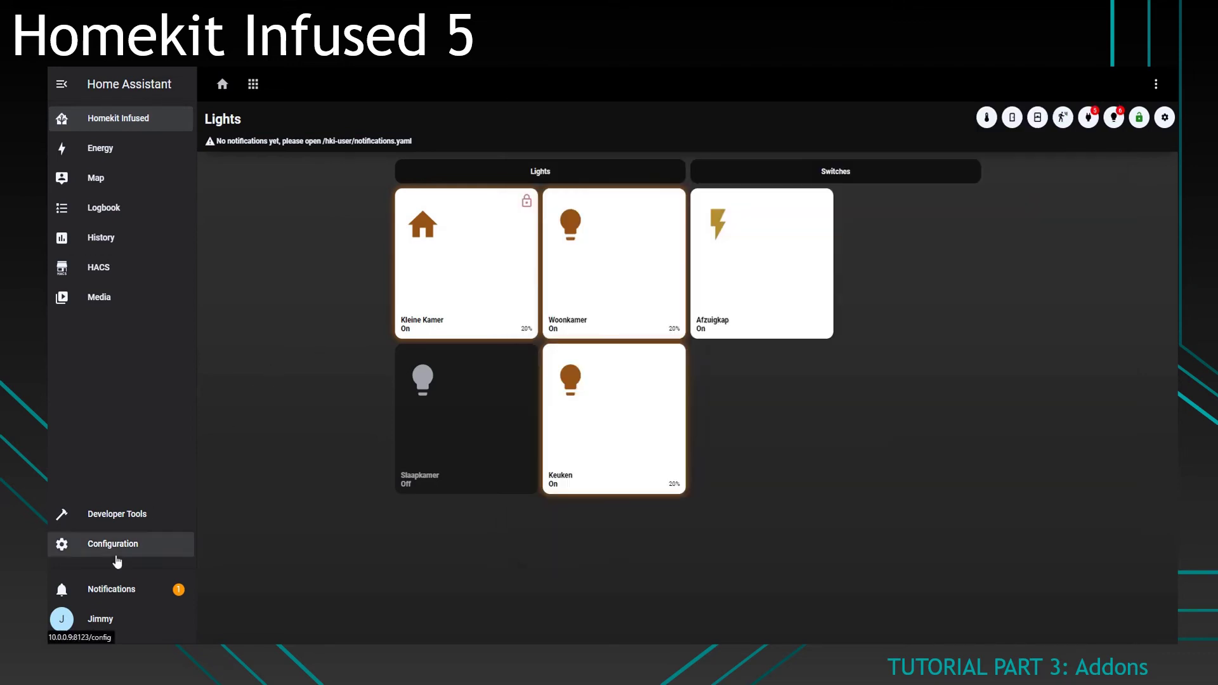
click(113, 544)
click(631, 466)
click(686, 405)
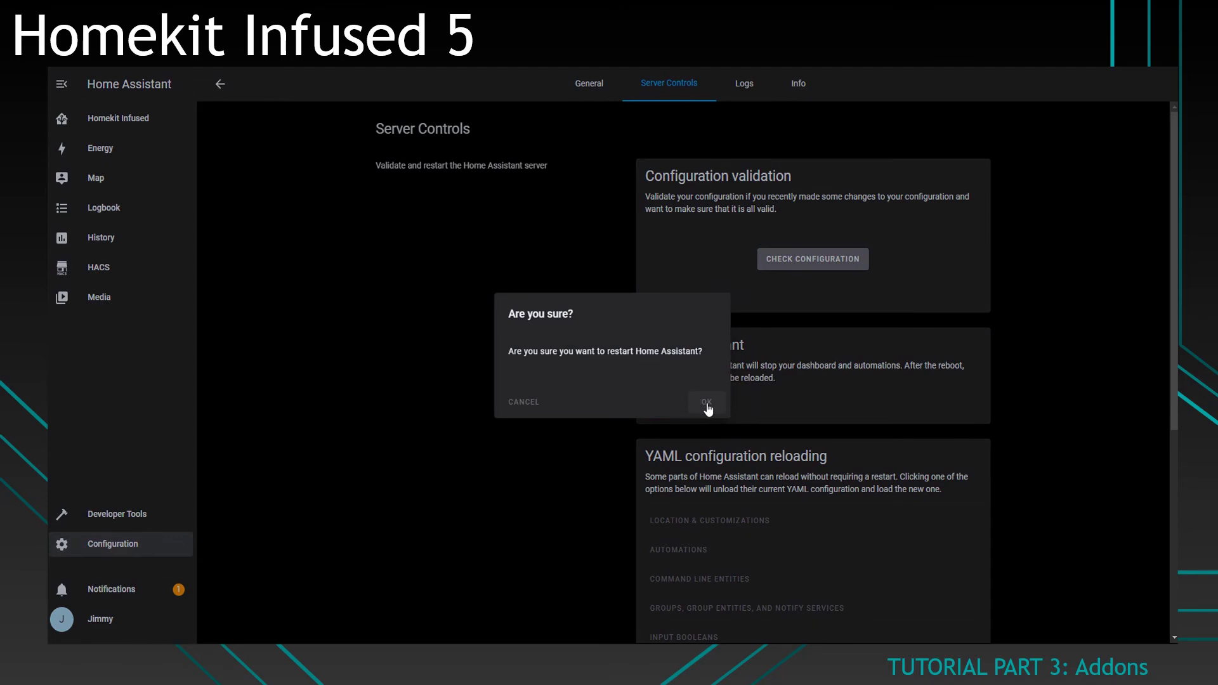
click(707, 403)
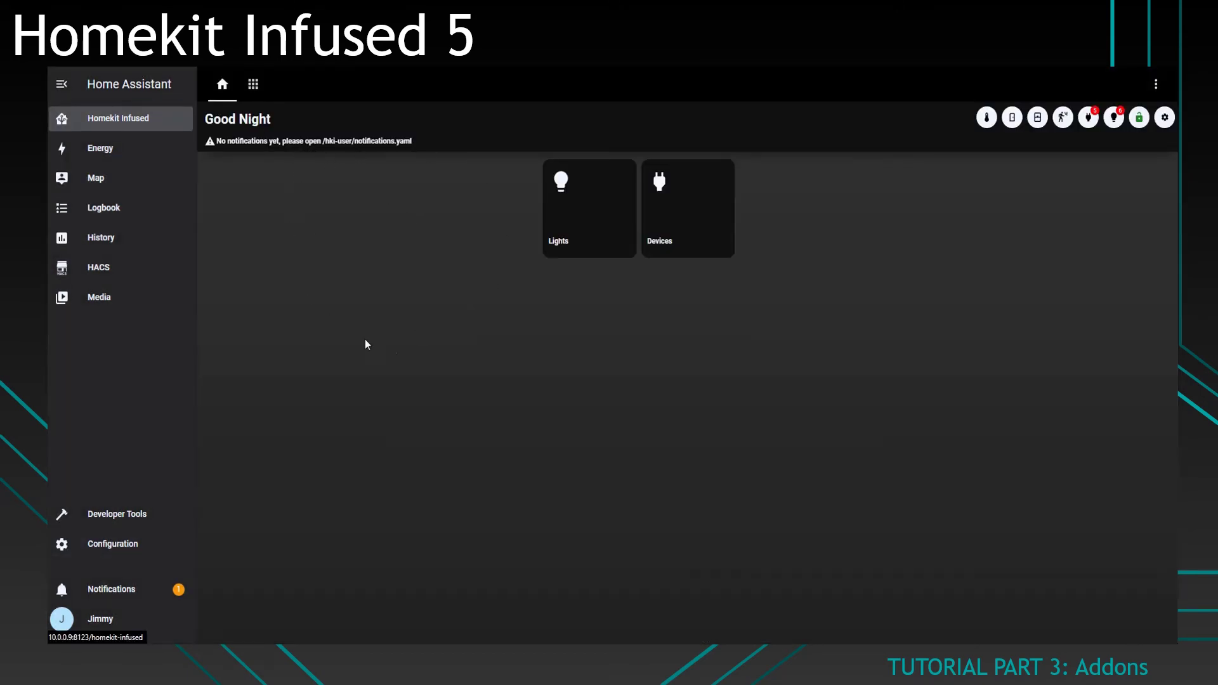
click(577, 212)
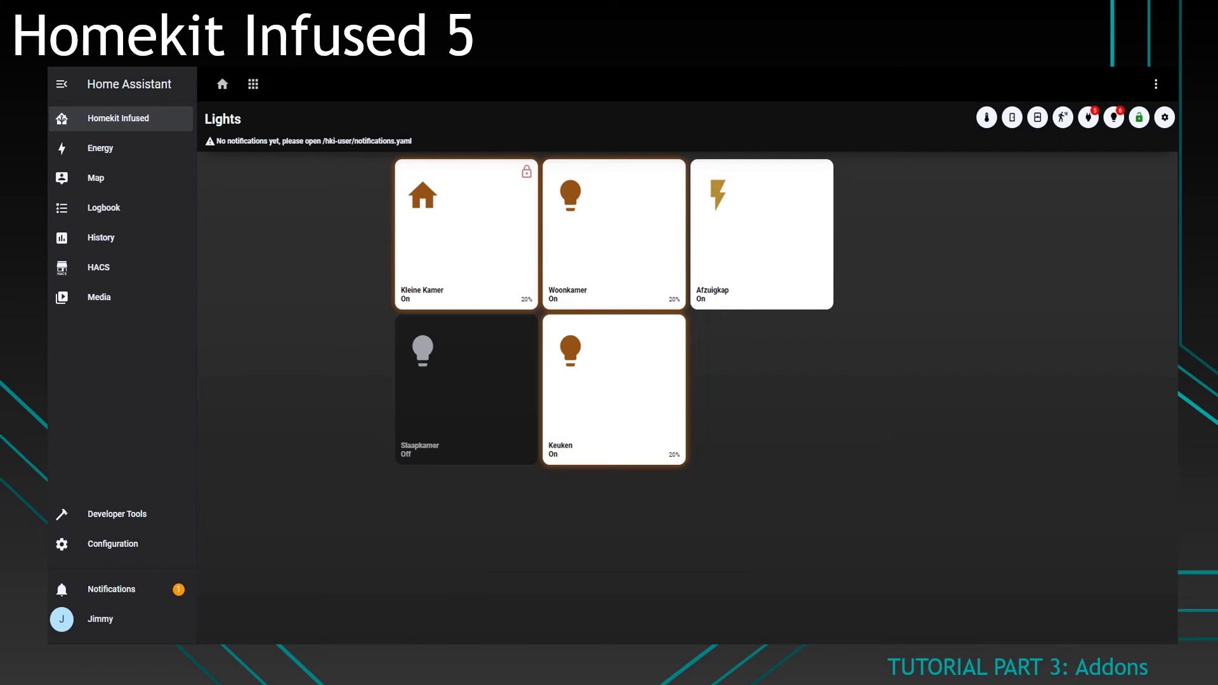
mouse_move(318, 625)
click(324, 596)
- Add a 'map:' addon titled Map listing the person entity under the lights view, then save
click(767, 399)
scroll(729, 389, down, 10)
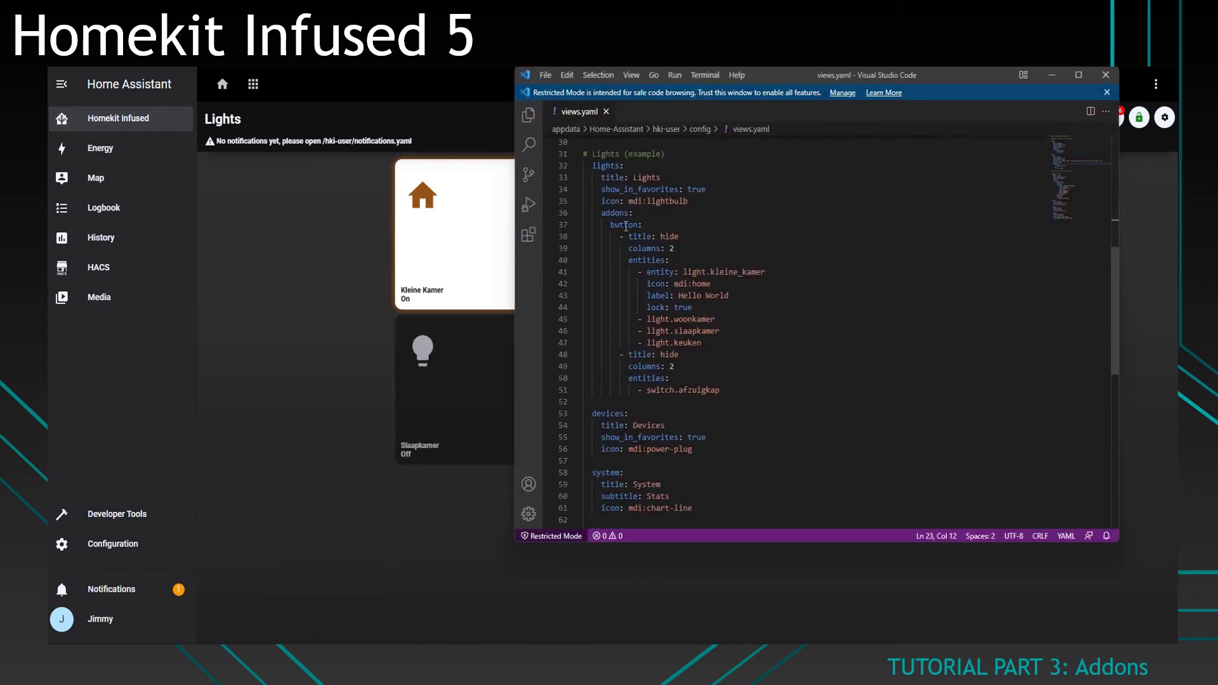
click(639, 214)
key(Return)
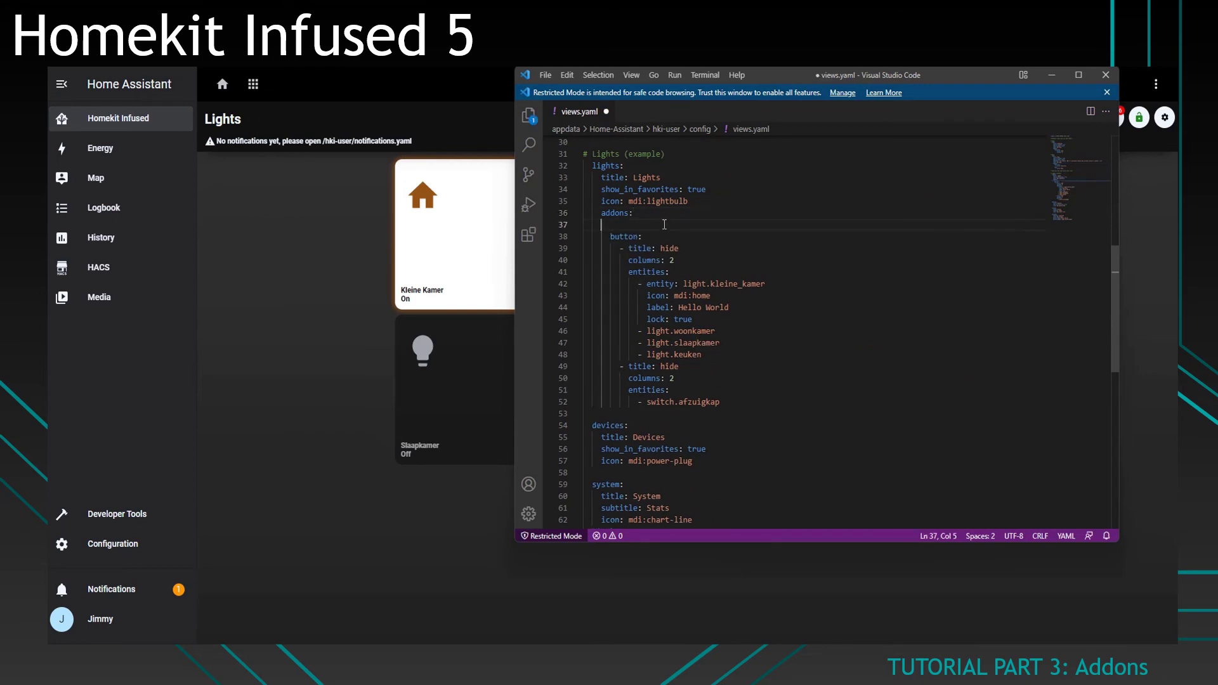
text(map:)
key(Return)
text(- tit)
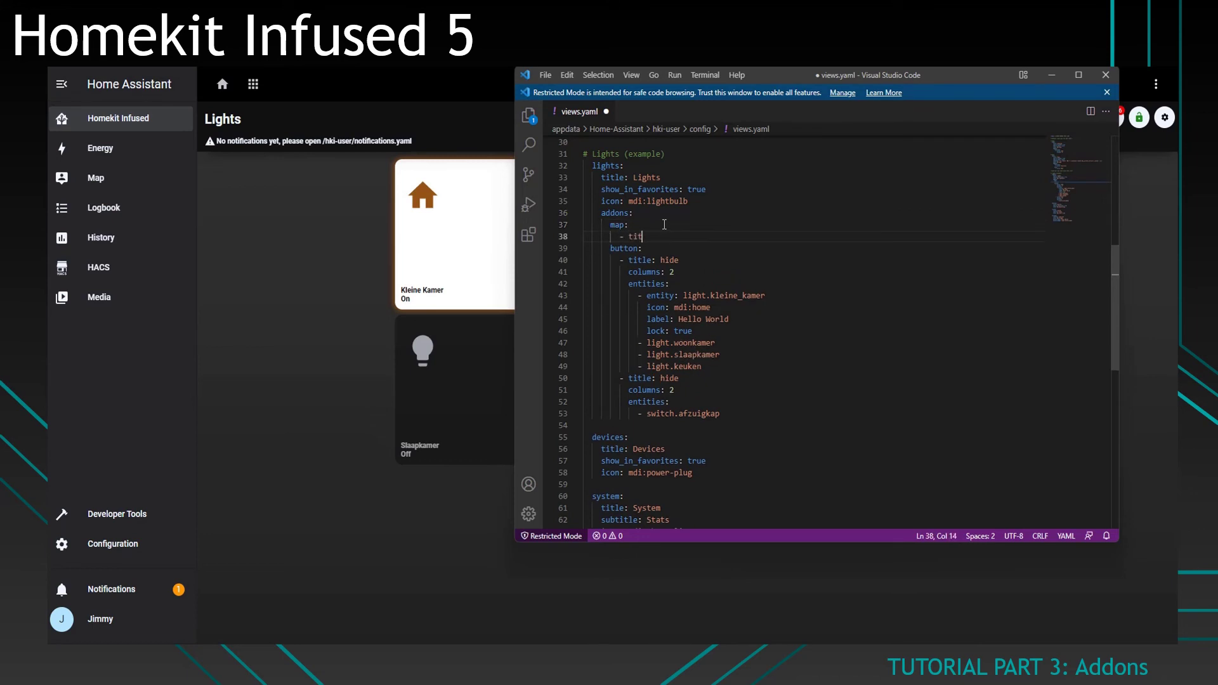
text(le: Map)
key(Return)
text(enti)
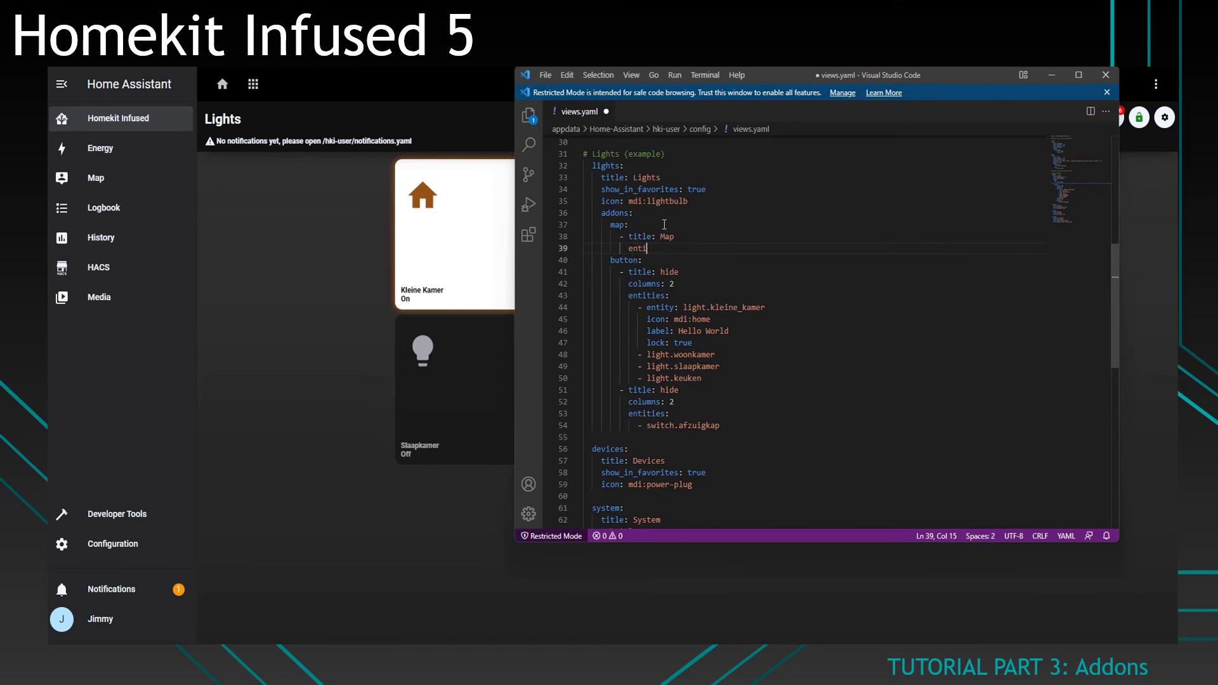
text(ties:)
key(Return)
text(- pers)
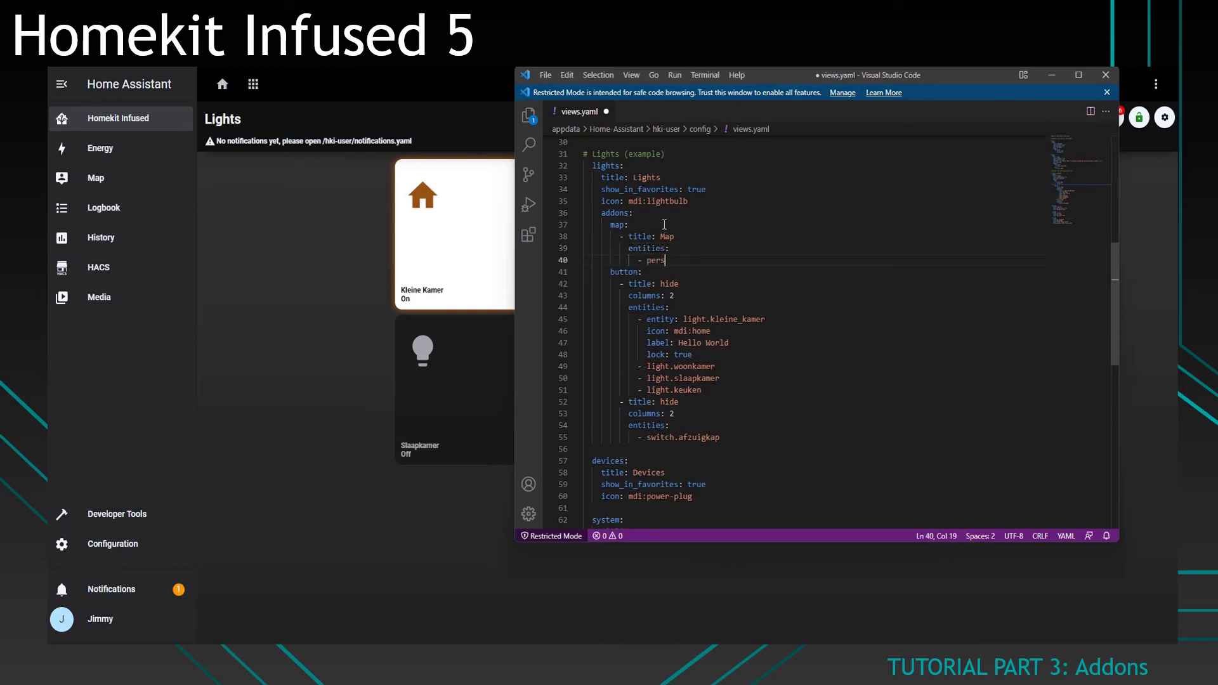
text(on.jimmy)
click(711, 243)
key(ctrl+s)
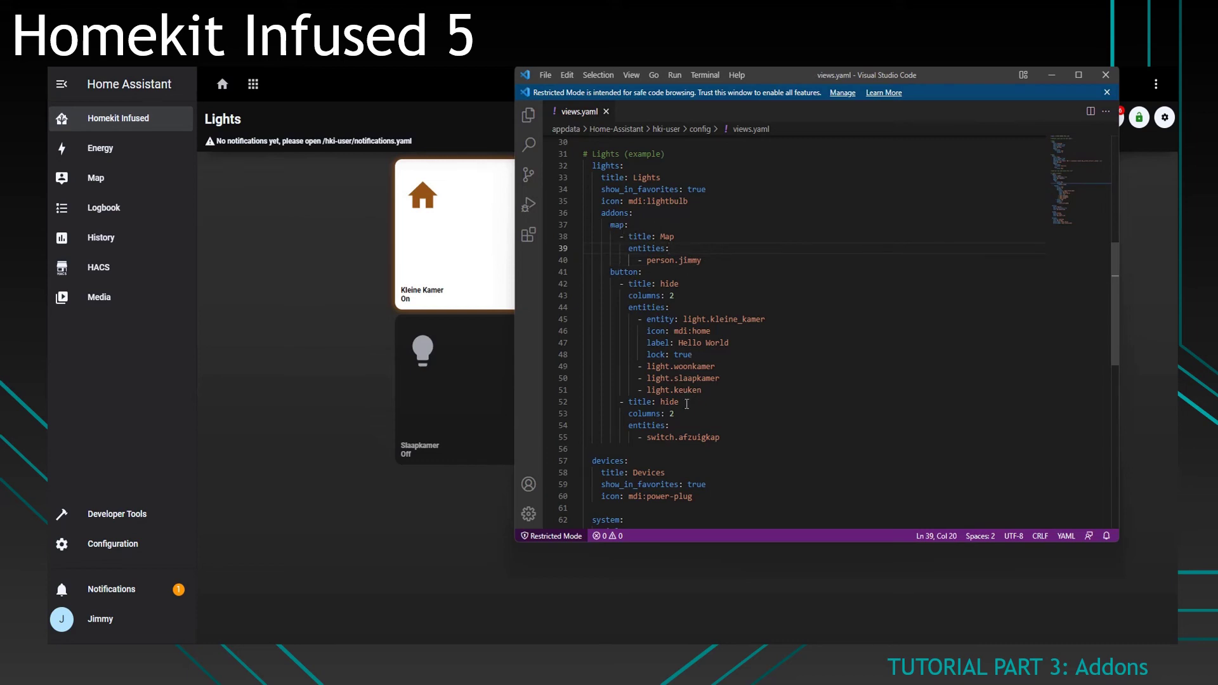
- Move the map addon block to just below the switch.afzuigkap entry in views.yaml
drag(701, 260, 574, 226)
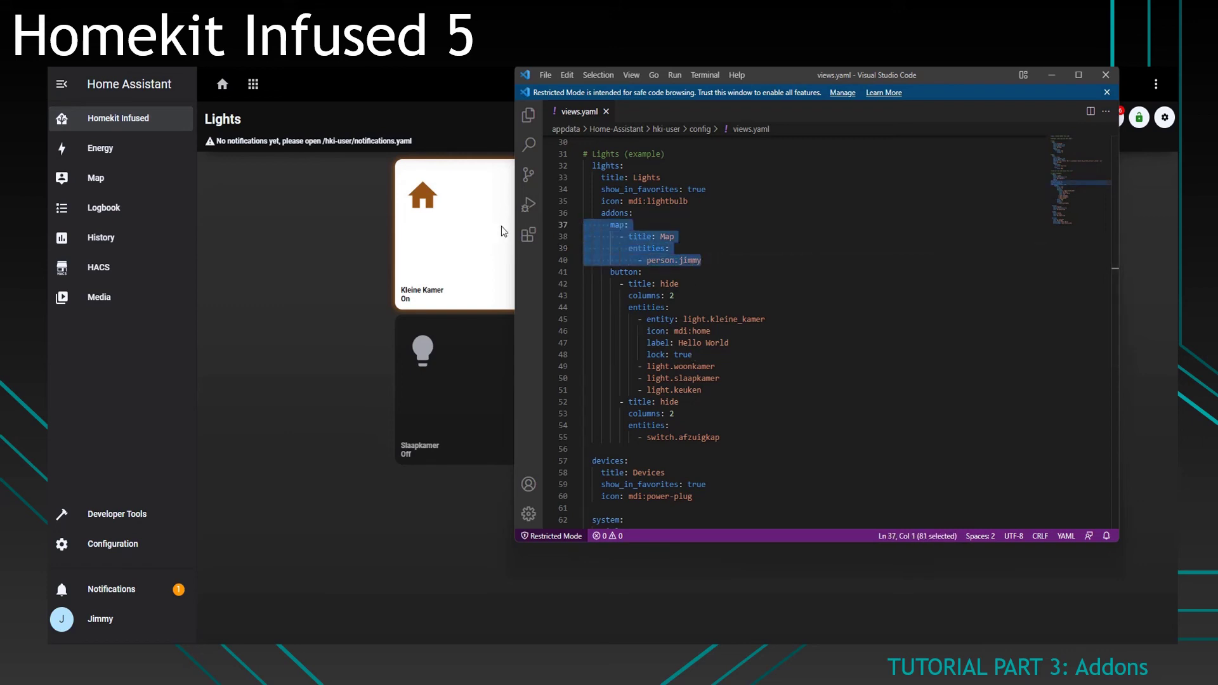
key(ctrl+x)
key(Delete)
click(724, 389)
key(Return)
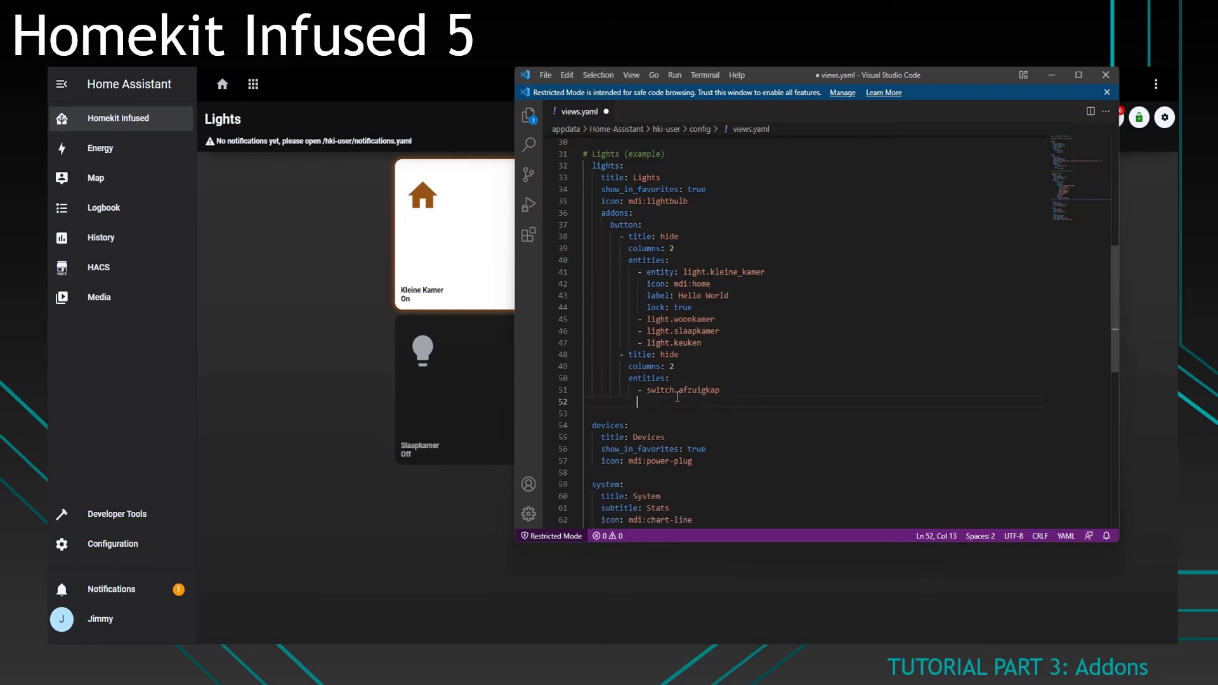
drag(637, 402, 581, 401)
key(ctrl+v)
click(740, 404)
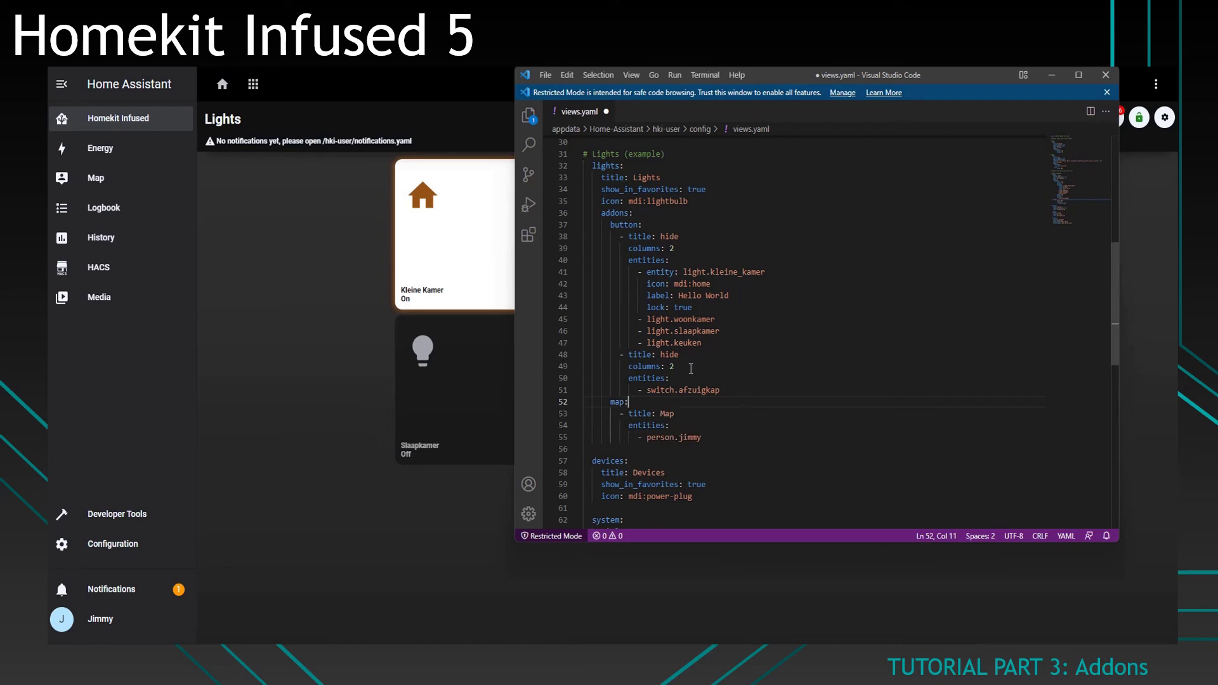
click(710, 437)
- Move the switch.afzuigkap stack directly under 'button:', ahead of the four-light stack
drag(730, 391, 513, 354)
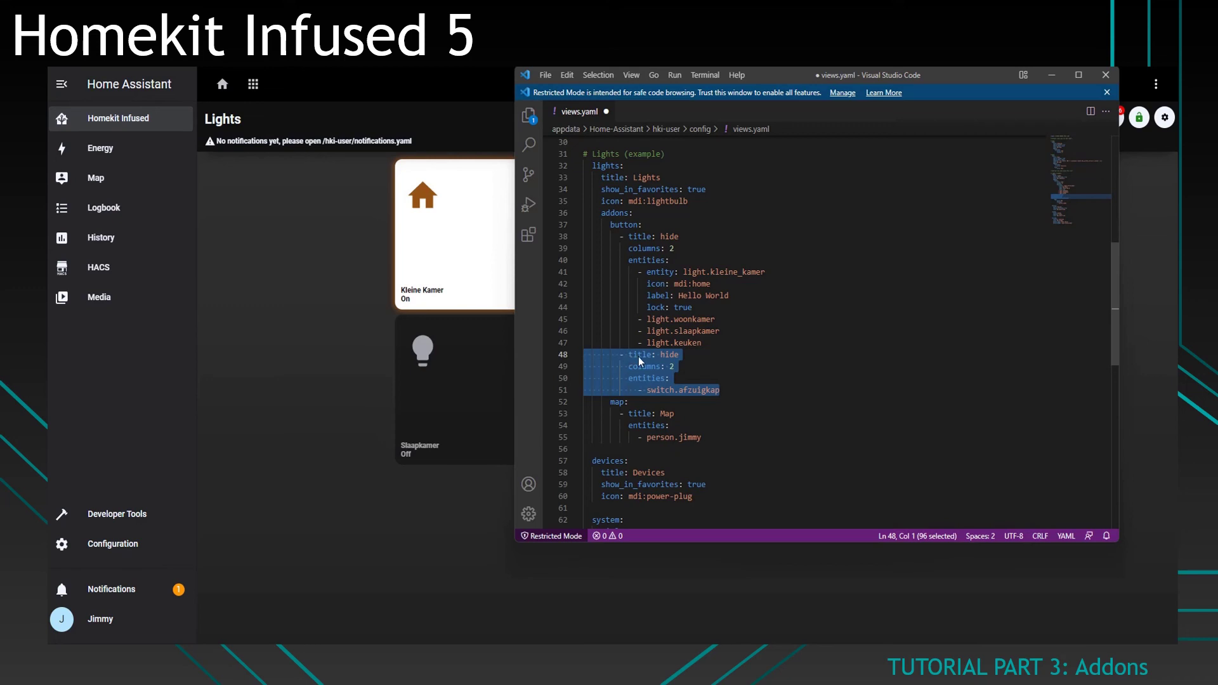
drag(720, 390, 545, 355)
key(ctrl+x)
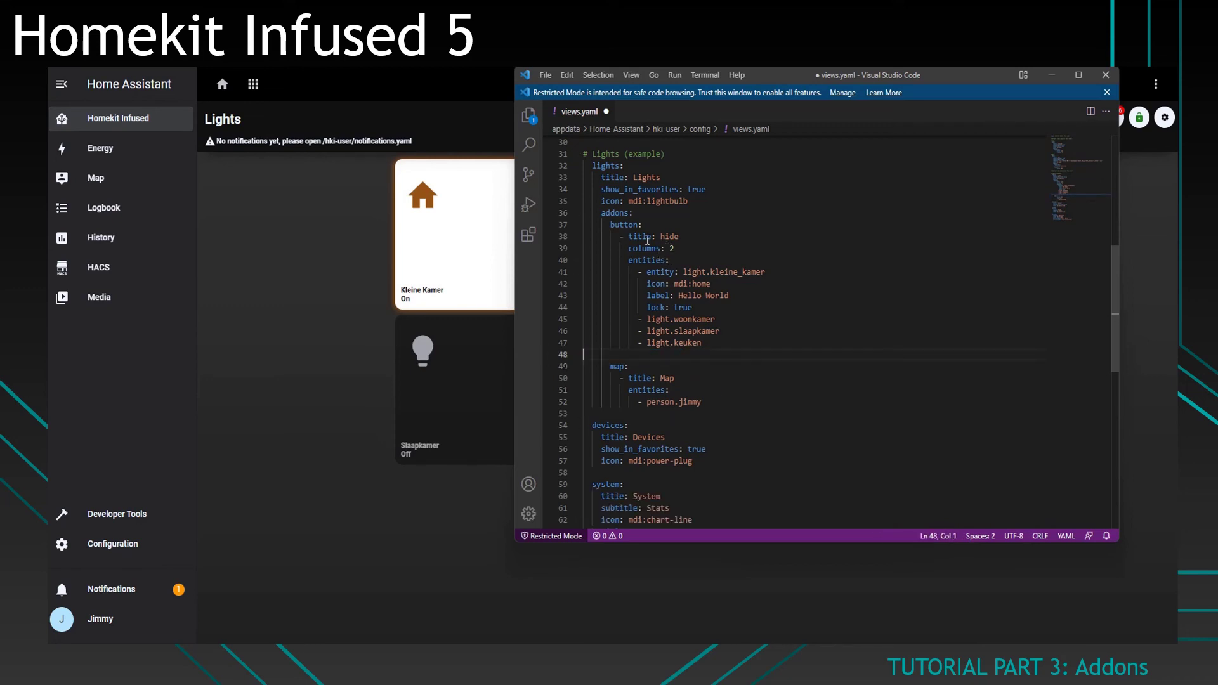
key(BackSpace)
click(647, 225)
key(Return)
key(shift+Home)
key(ctrl+v)
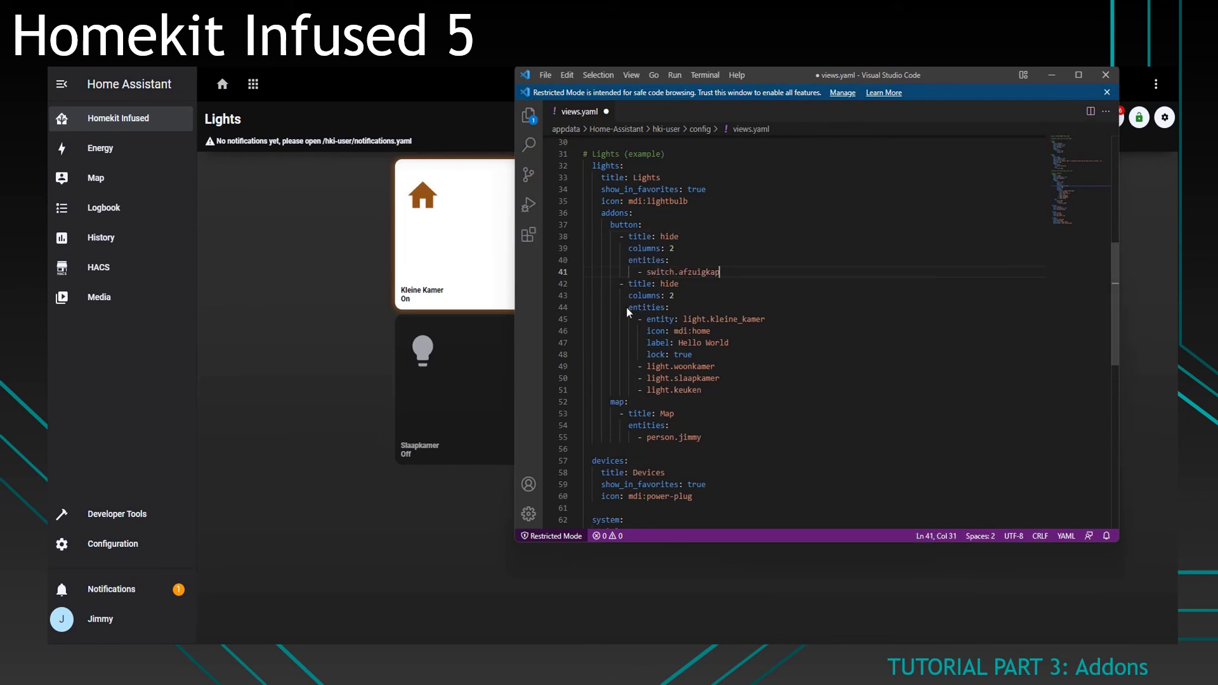
- Return to the Home Assistant Lights view showing the Kleine Kamer, Woonkamer and Afzuigkap tiles
click(778, 389)
click(329, 275)
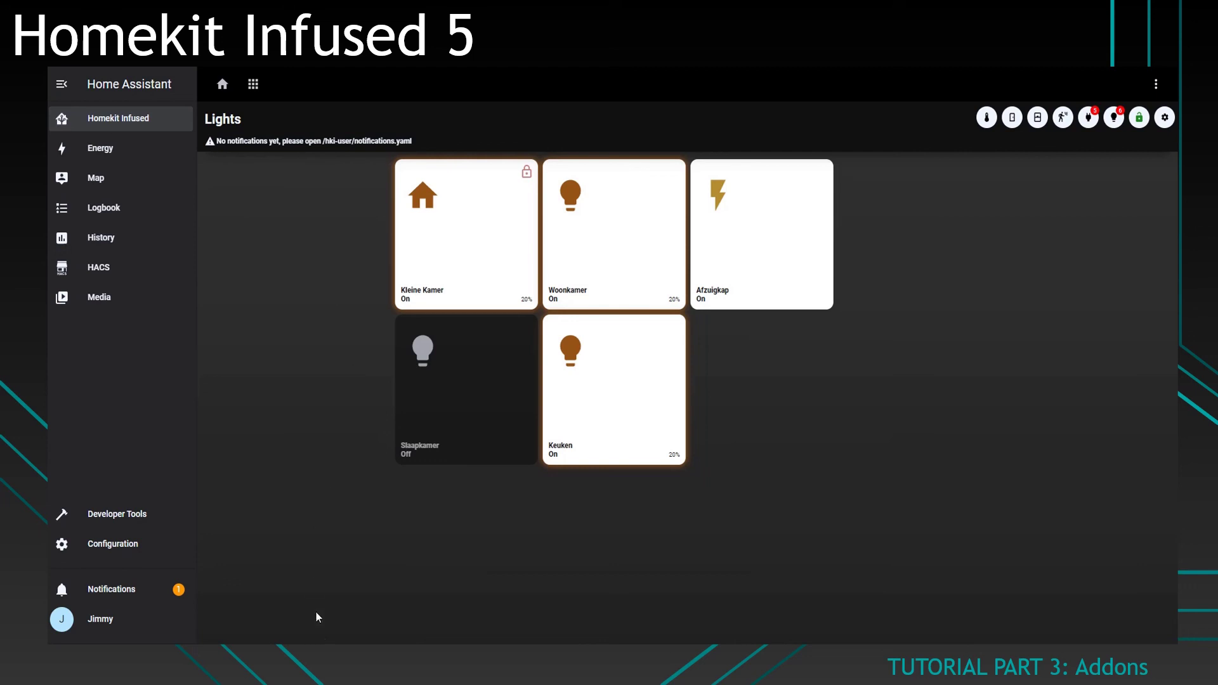
key(alt+Tab)
scroll(680, 384, up, 9)
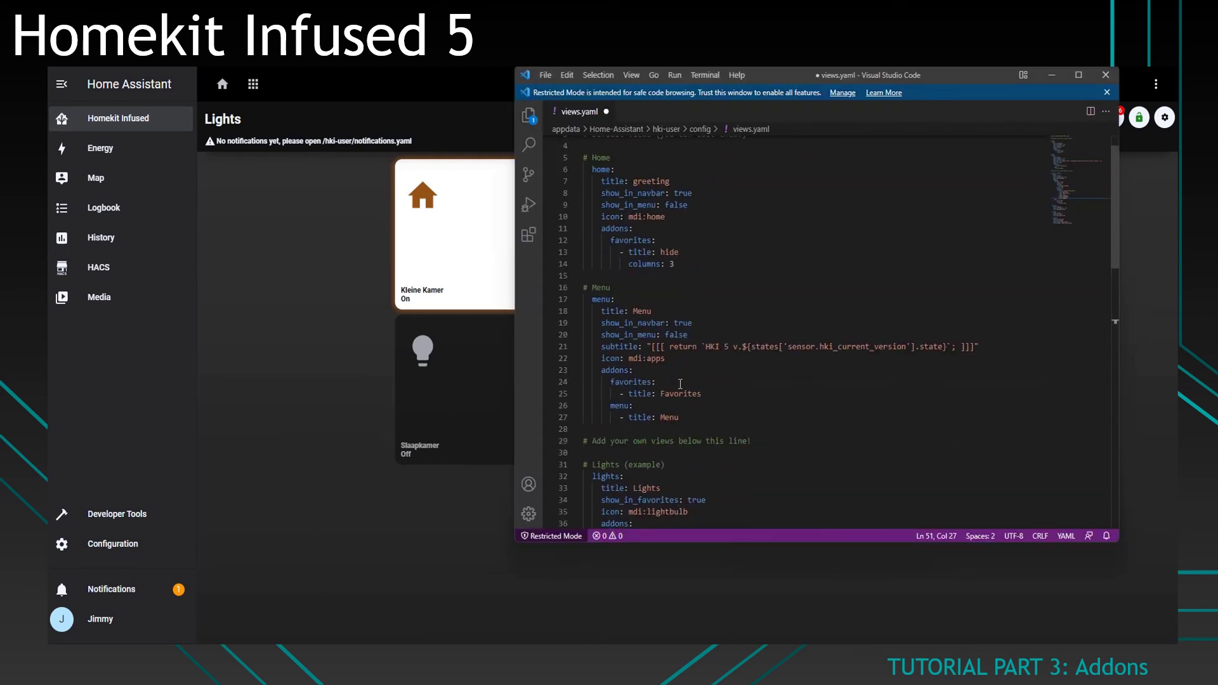
scroll(680, 384, up, 2)
click(619, 201)
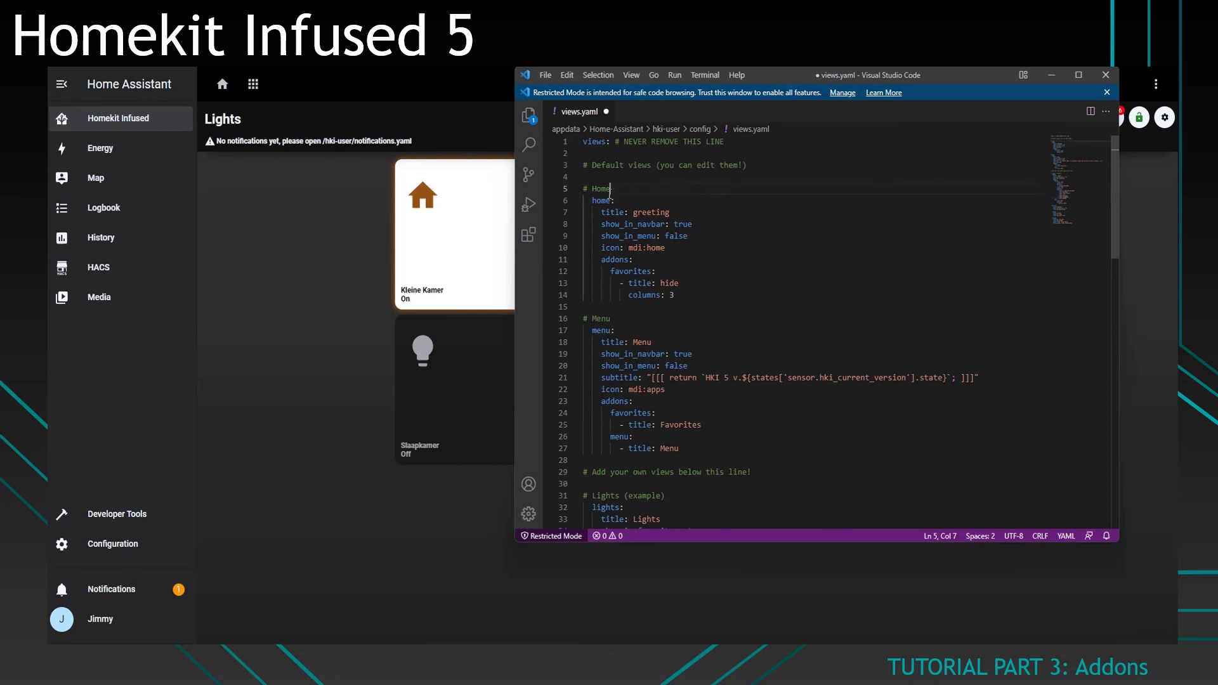
click(651, 390)
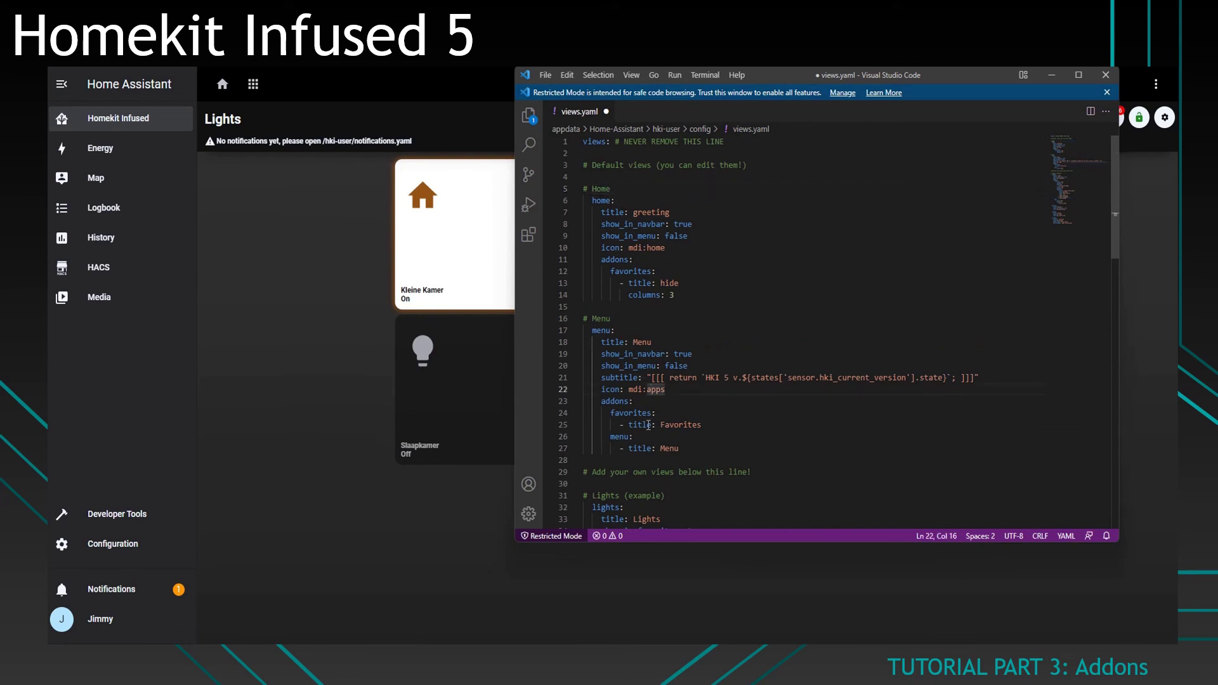
drag(680, 448, 553, 417)
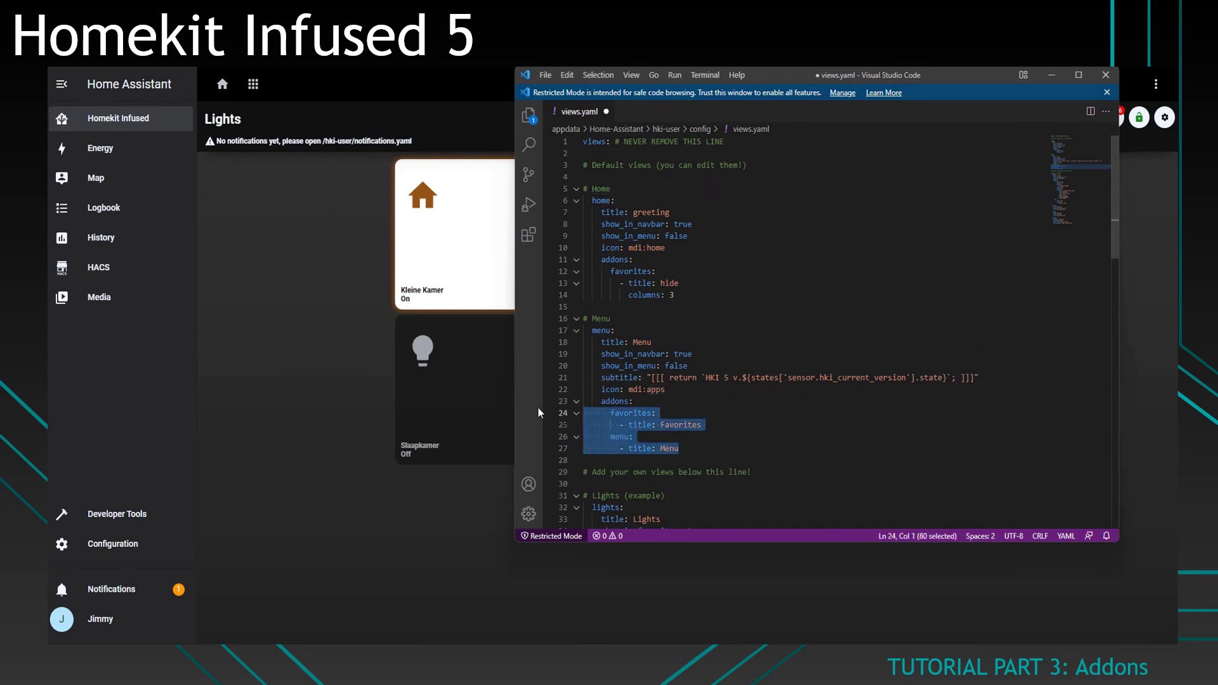
click(678, 354)
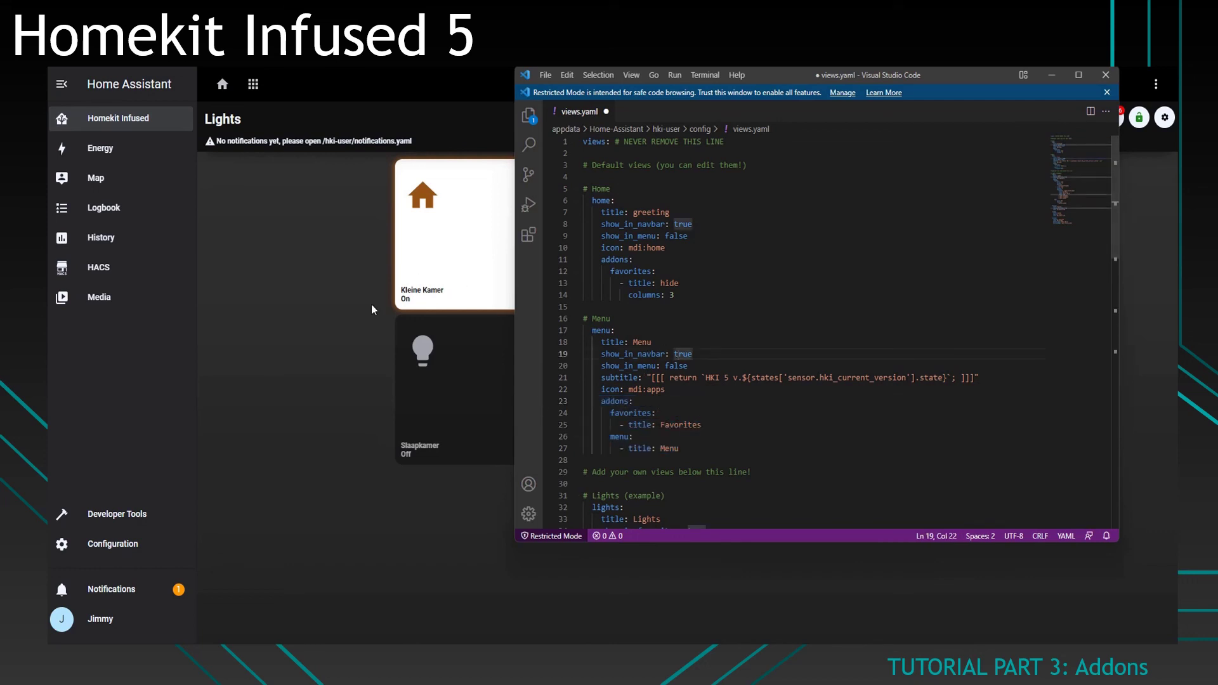
click(337, 324)
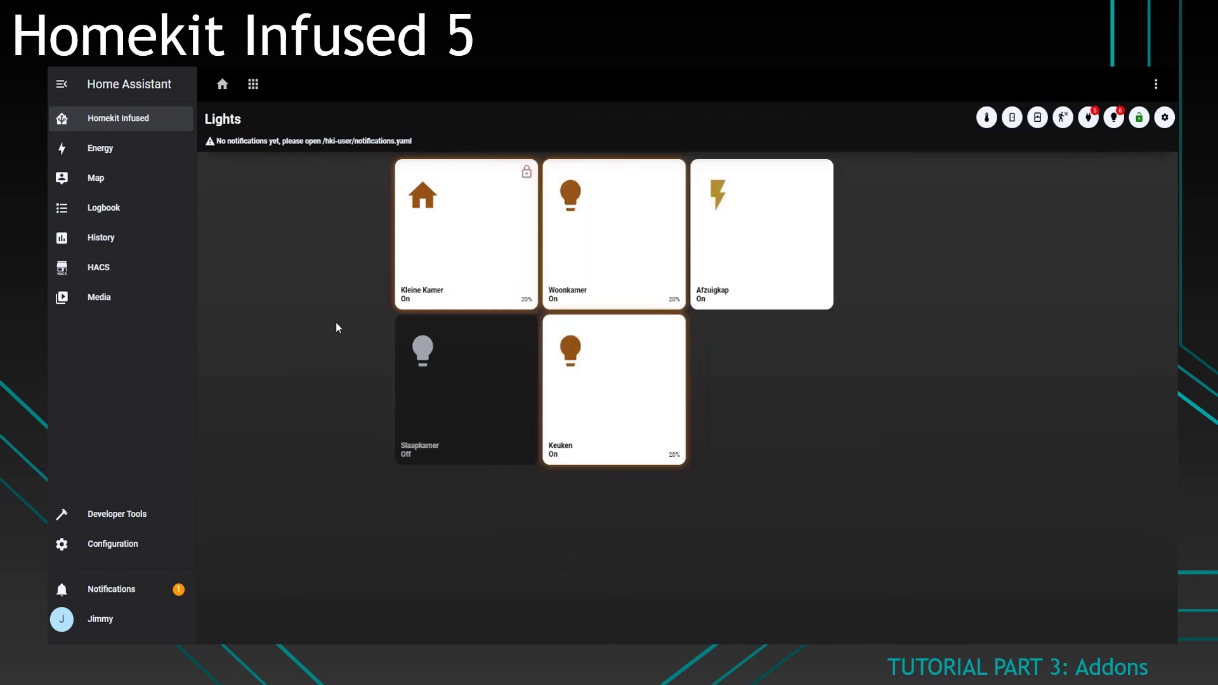